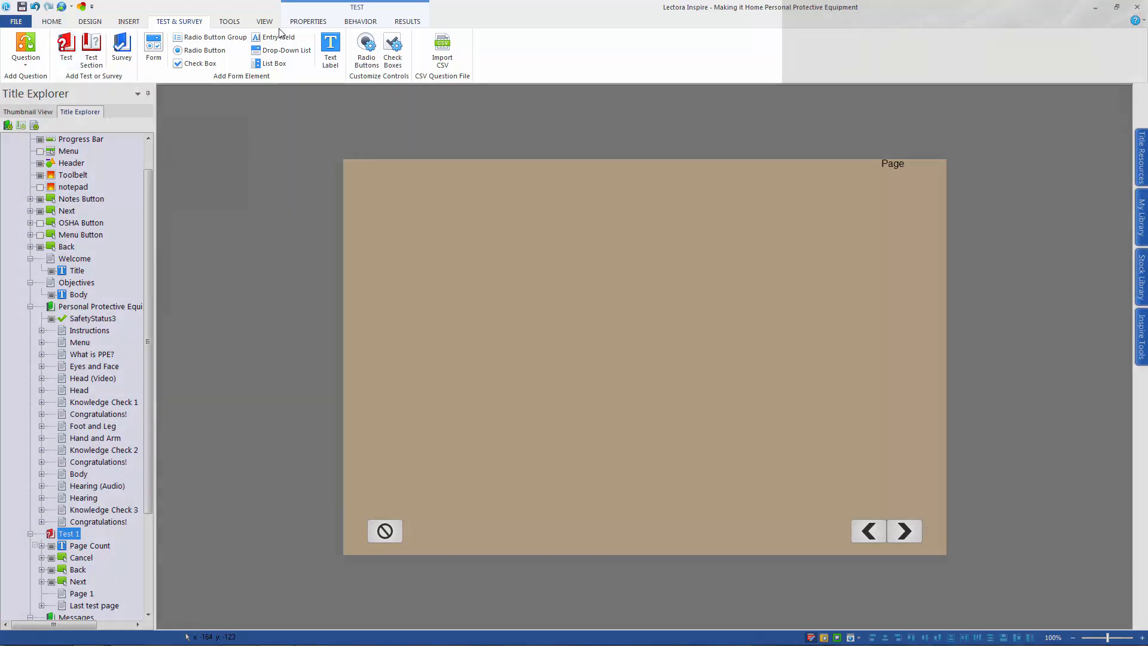
Set Test 1 to go to the Congratulations! page in Messages when completed or passed, and to Sorry when canceled or failed
click(306, 22)
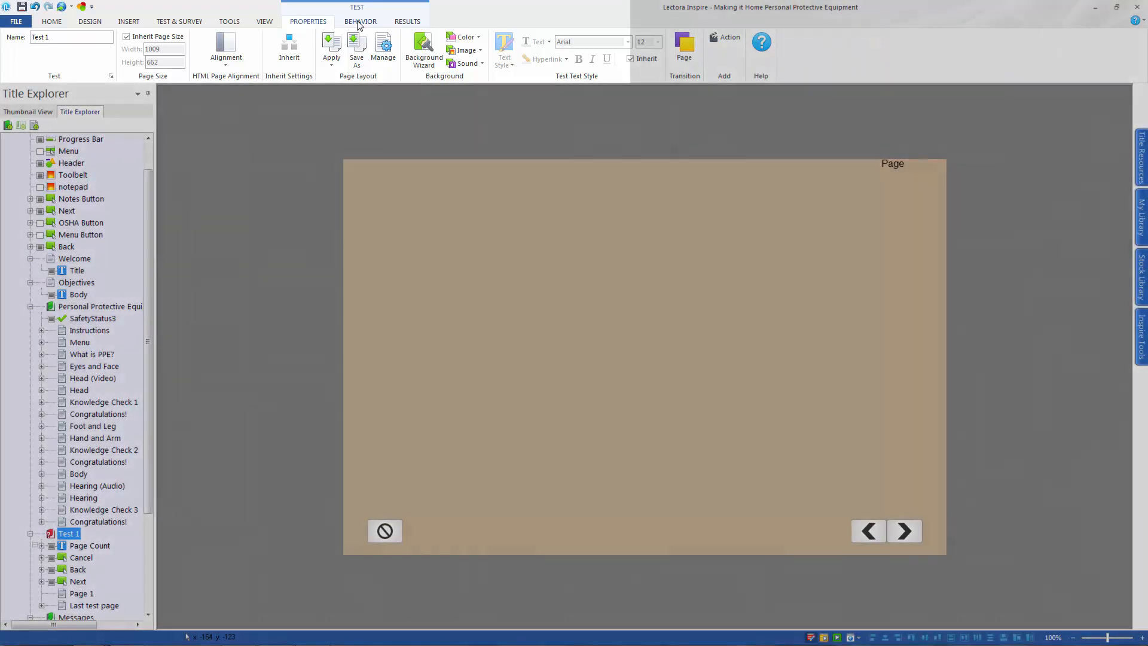
click(359, 23)
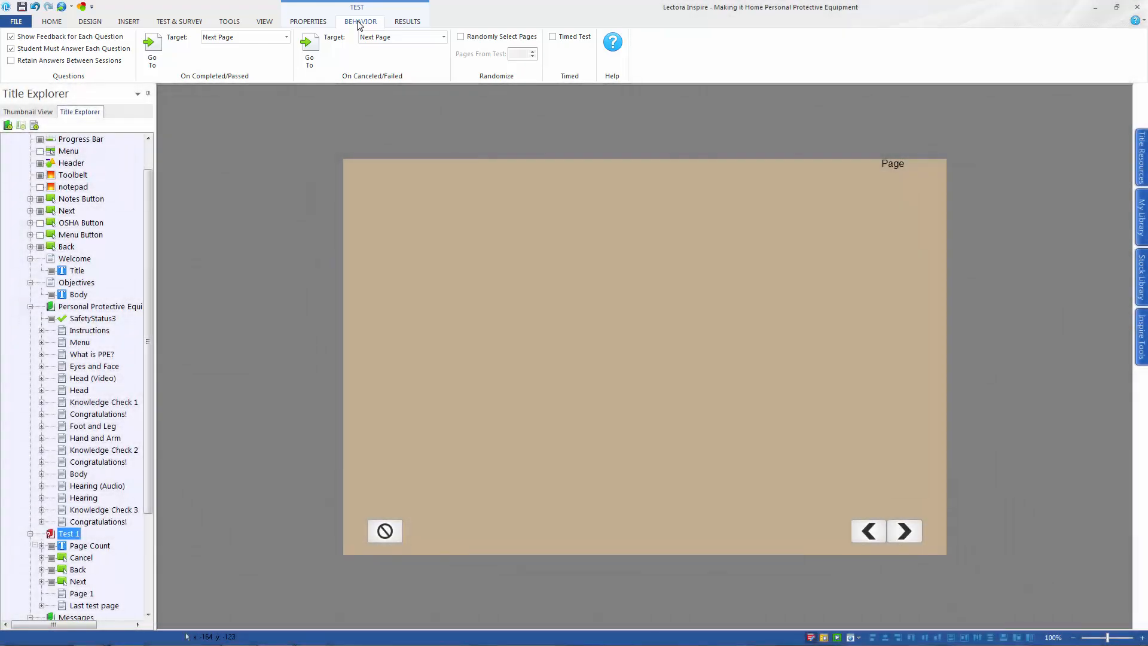
click(286, 37)
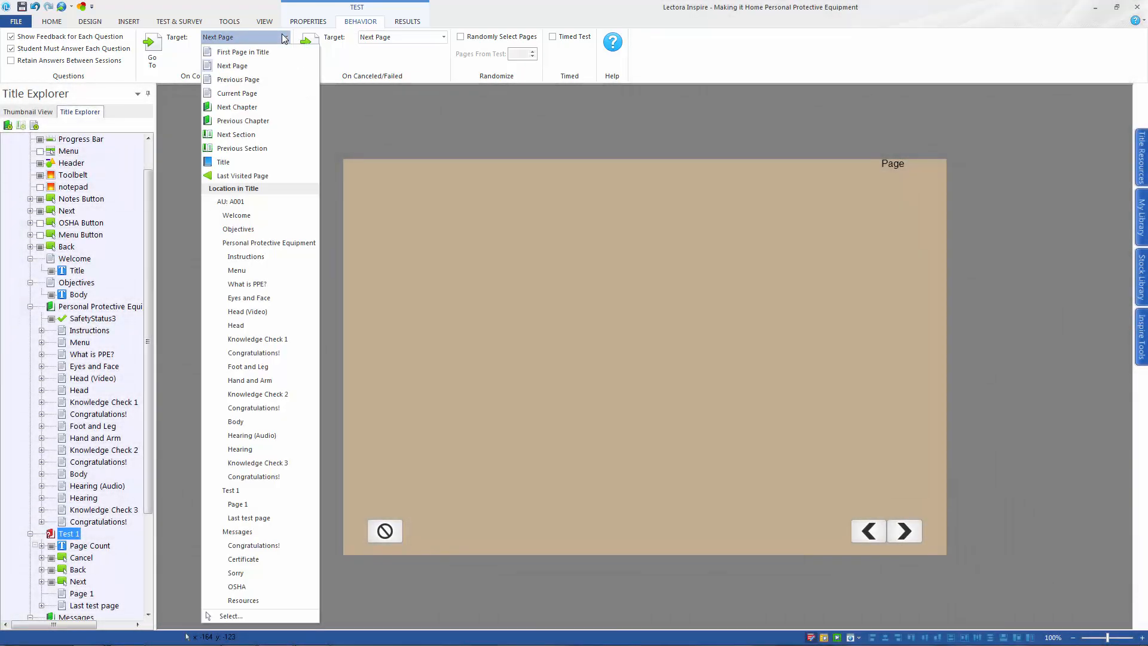
click(254, 545)
click(383, 37)
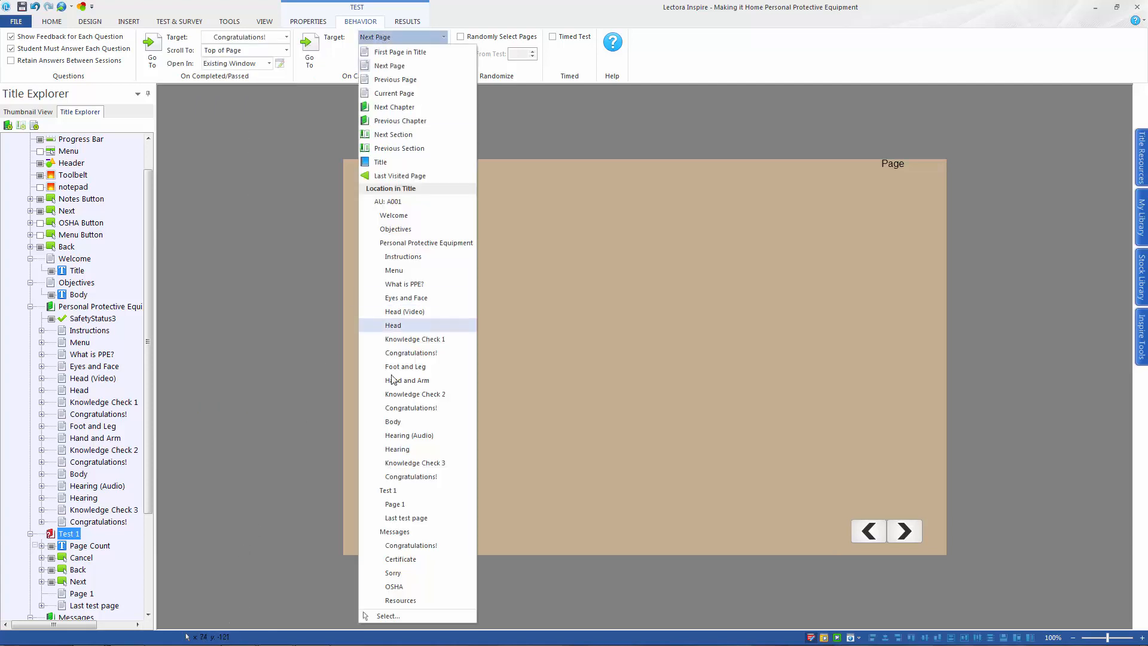
click(392, 574)
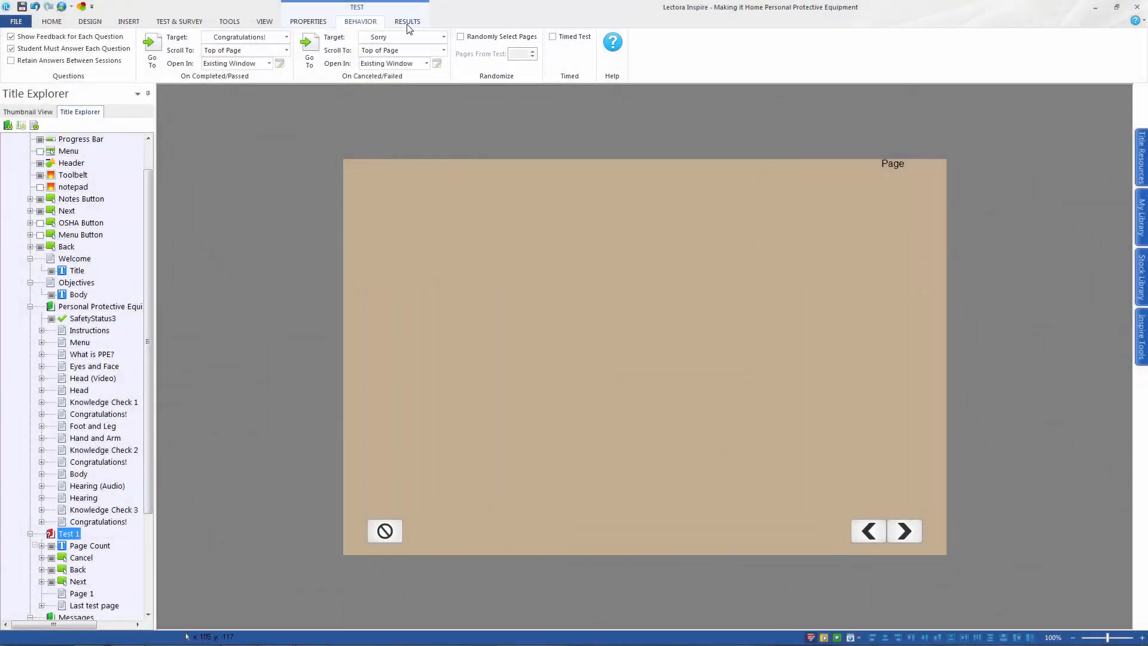
Enable grading for Test 1 with a lowest passing score of 100%
click(407, 22)
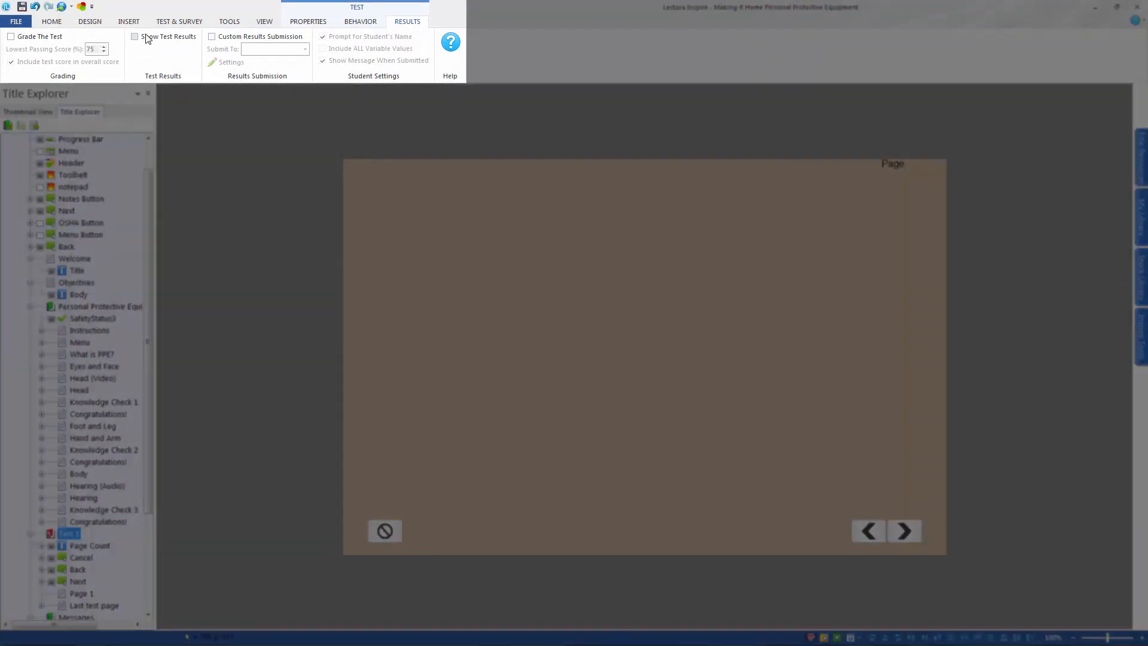
click(11, 36)
double_click(98, 48)
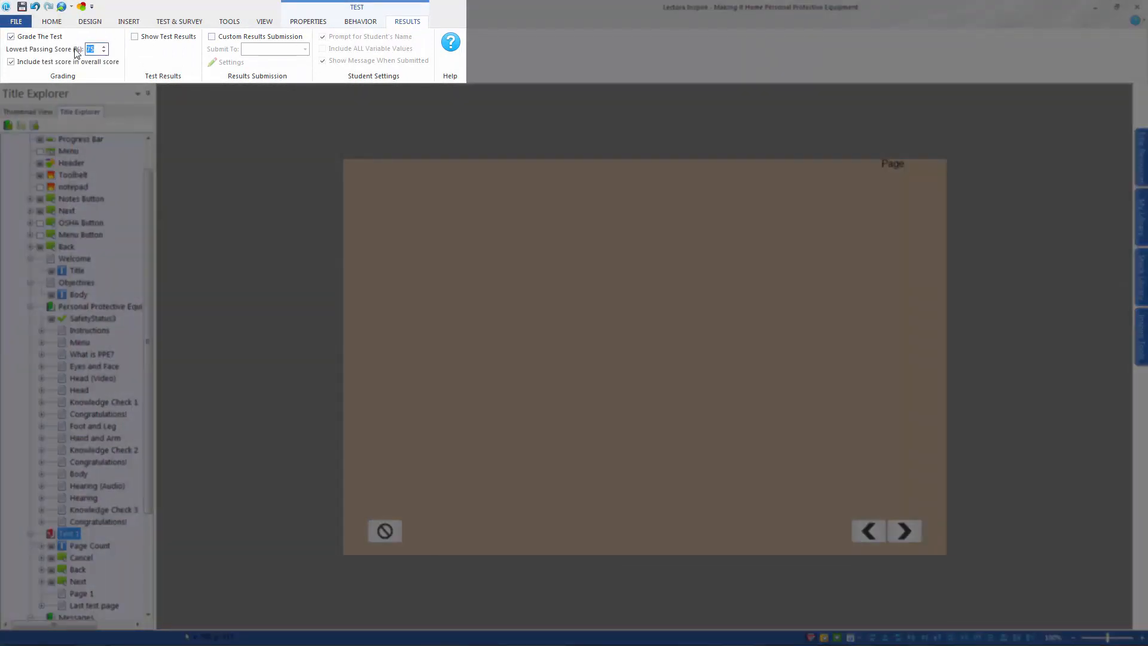
text(100)
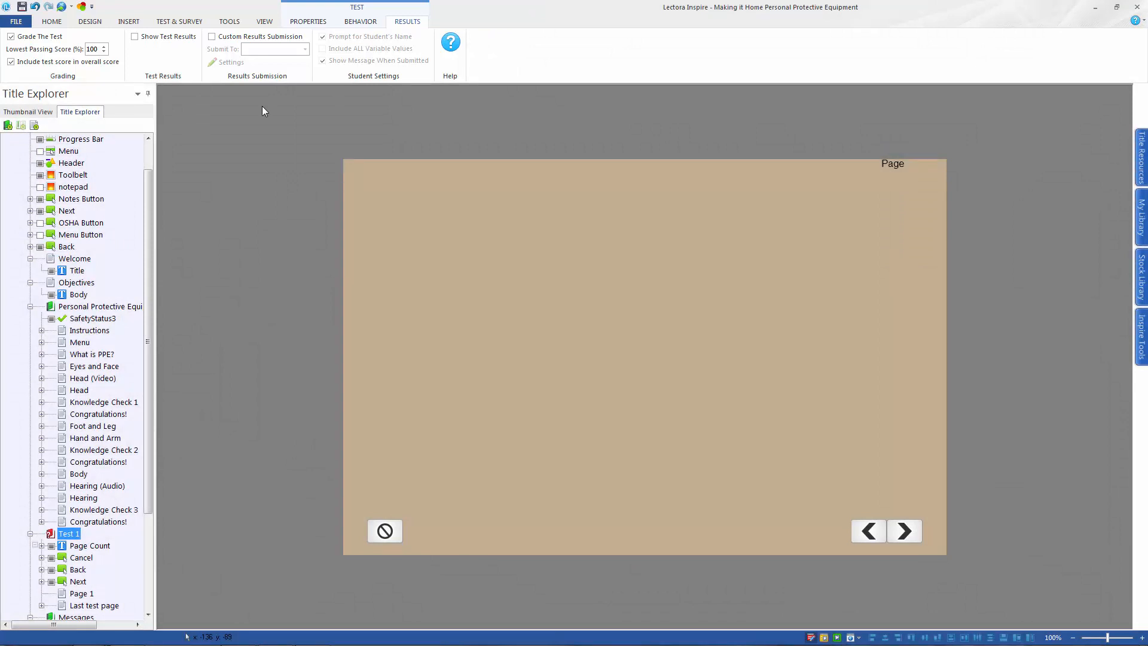
Start a new True or False question on Page 1 of Test 1
click(75, 595)
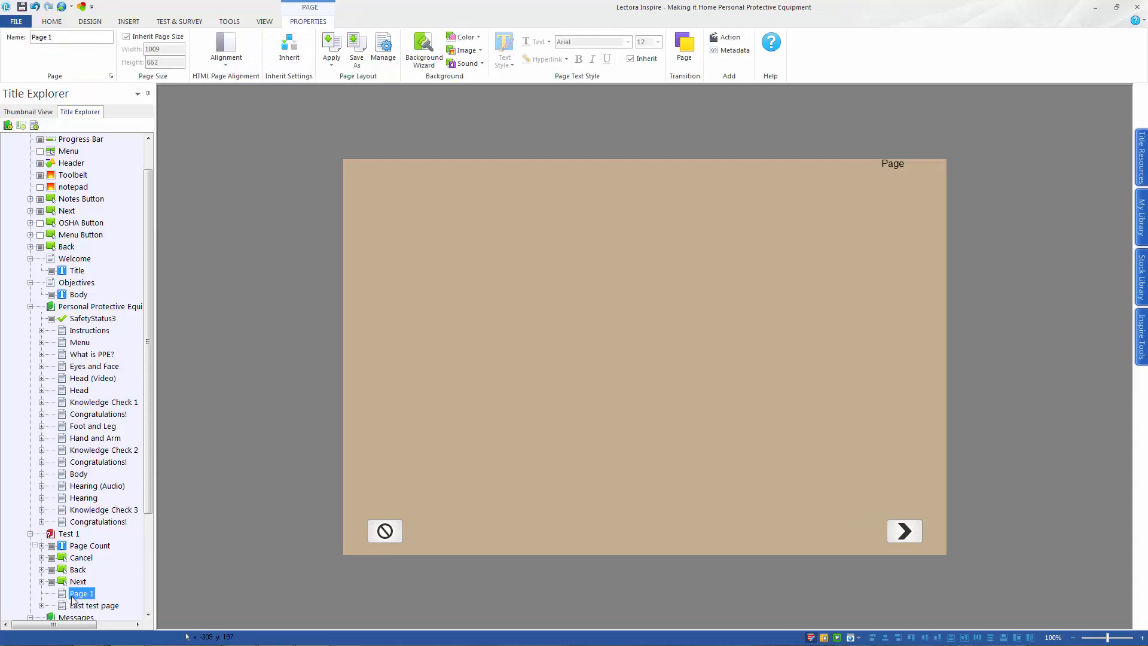
click(179, 24)
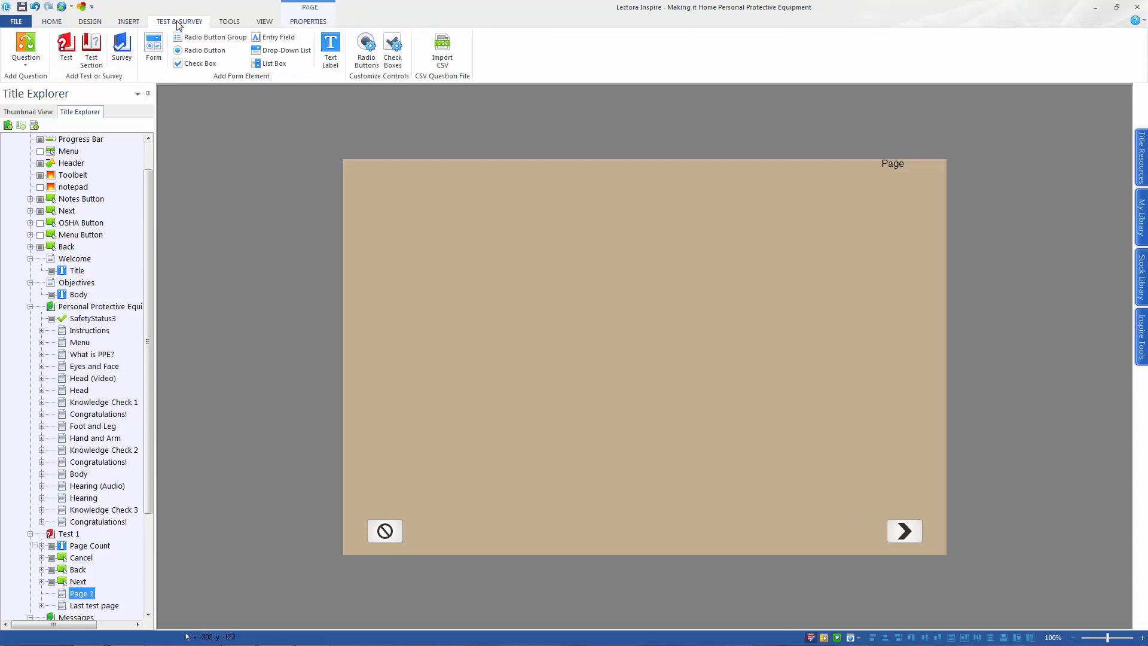
click(27, 65)
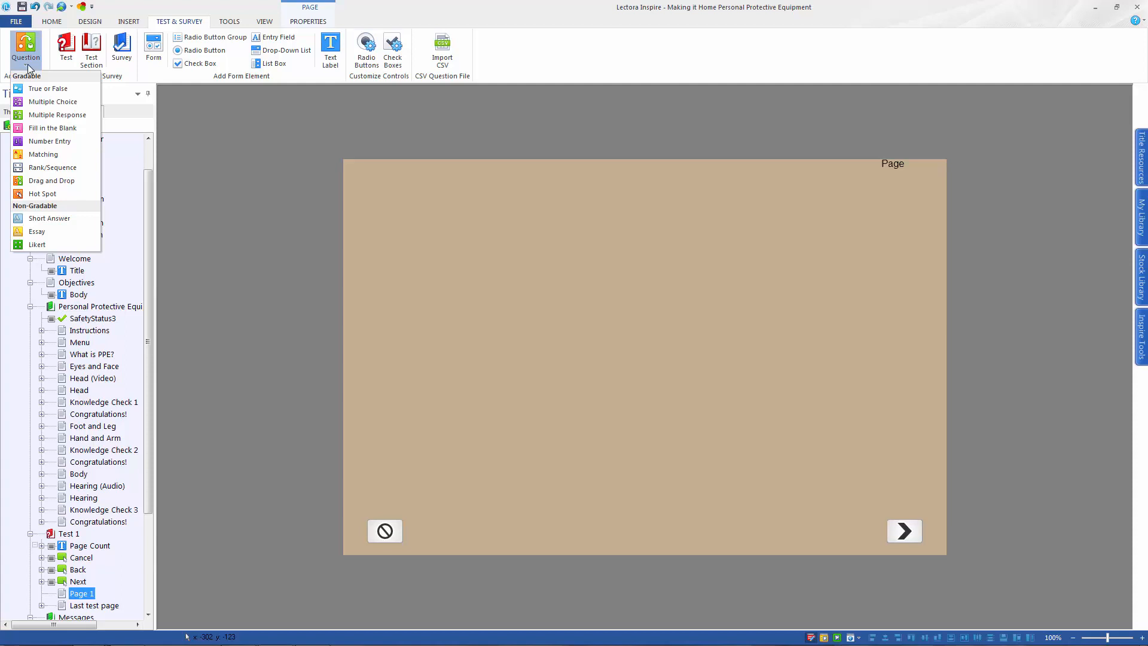
click(34, 88)
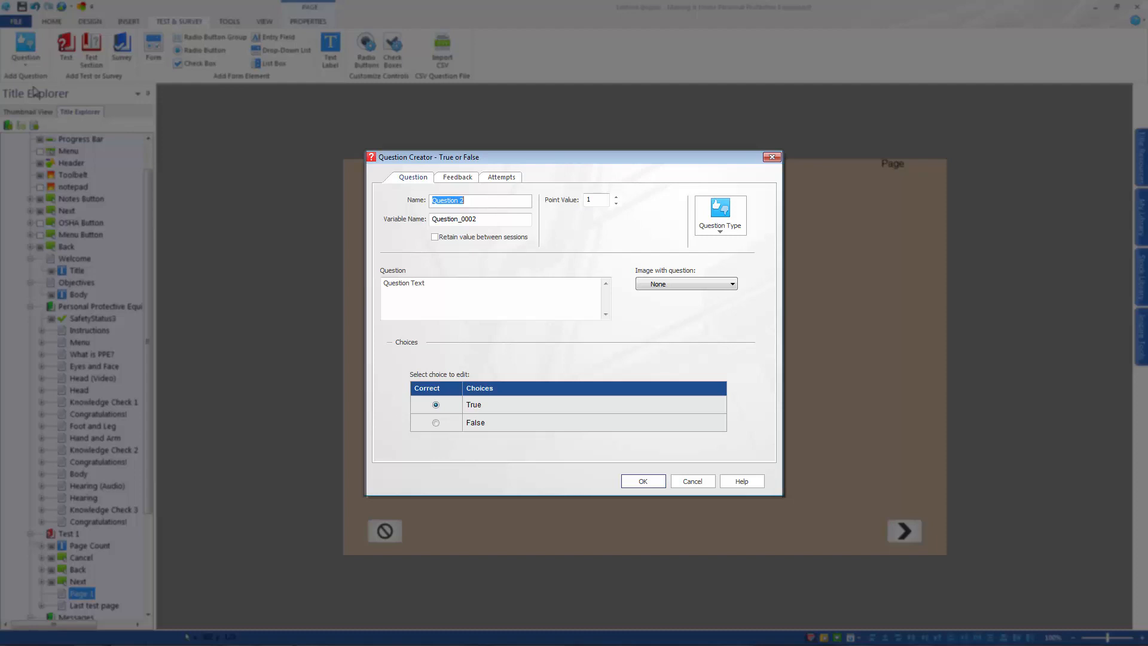
Enter the question text "PPE stands for Personal Protective Equipment" and mark True as the correct choice
click(448, 292)
drag(384, 283, 424, 284)
text(PPE standa)
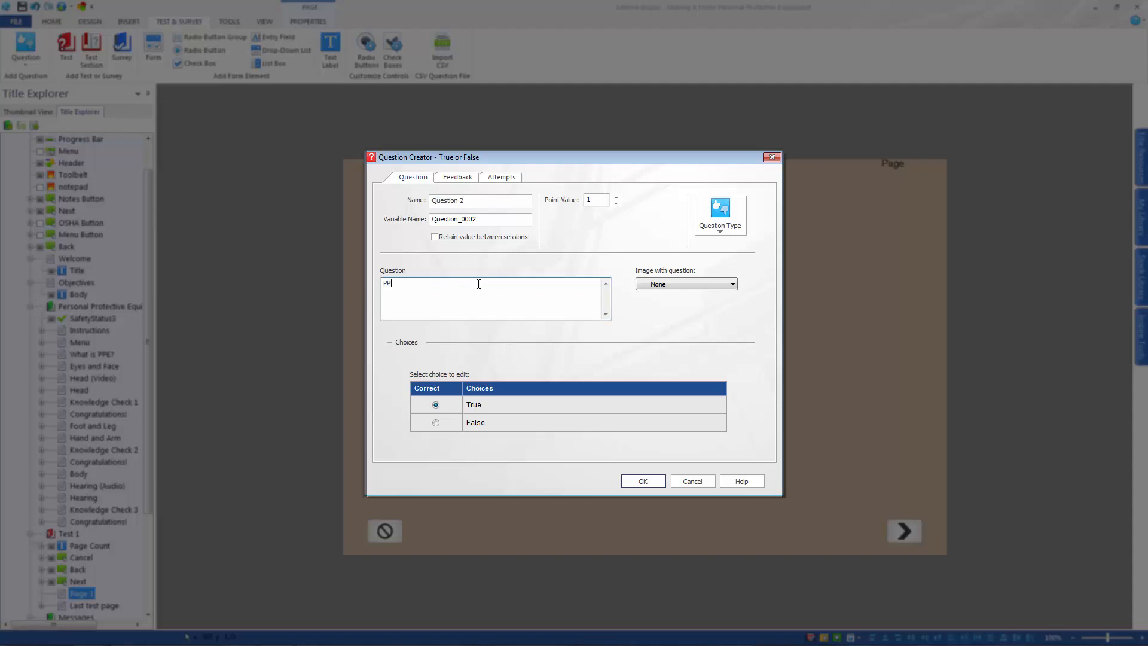
text(r)
key(BackSpace)
key(BackSpace)
key(BackSpace)
text(s for Personal Protective Equipment)
click(437, 404)
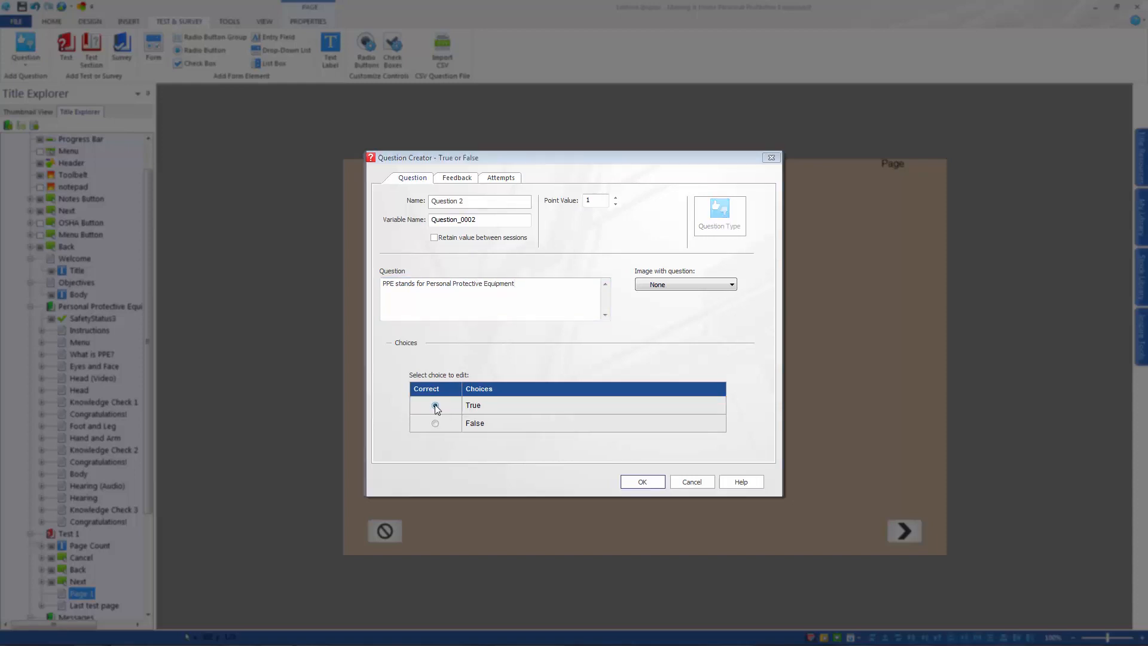
click(434, 405)
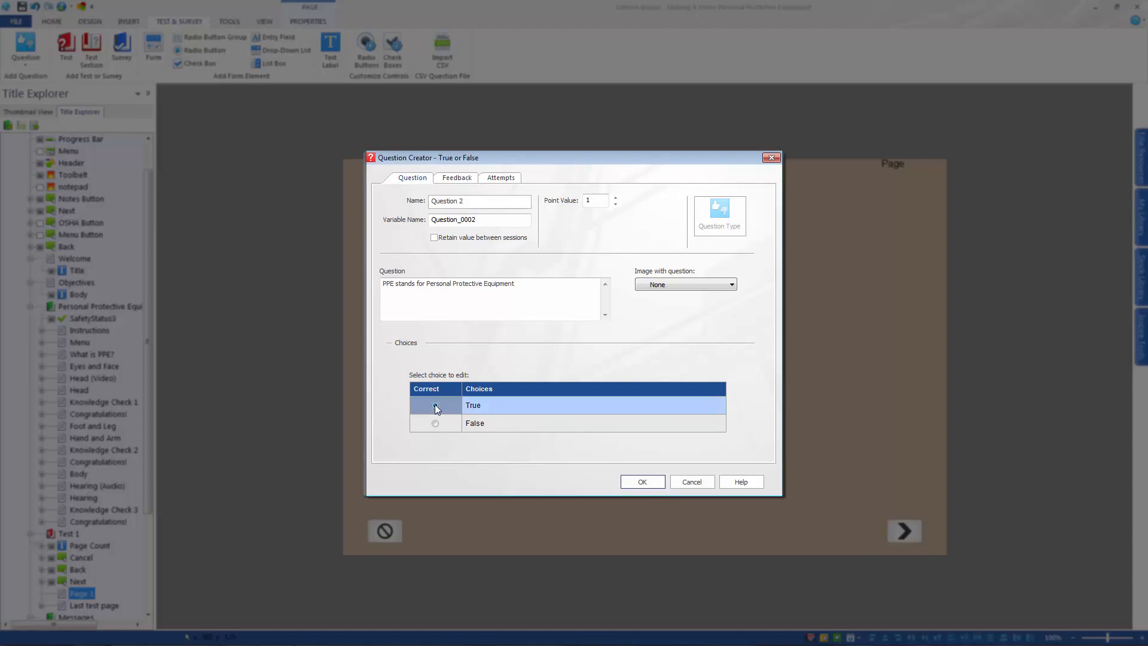
Enable feedback for the True or False question, check its attempts settings and confirm the question
click(455, 178)
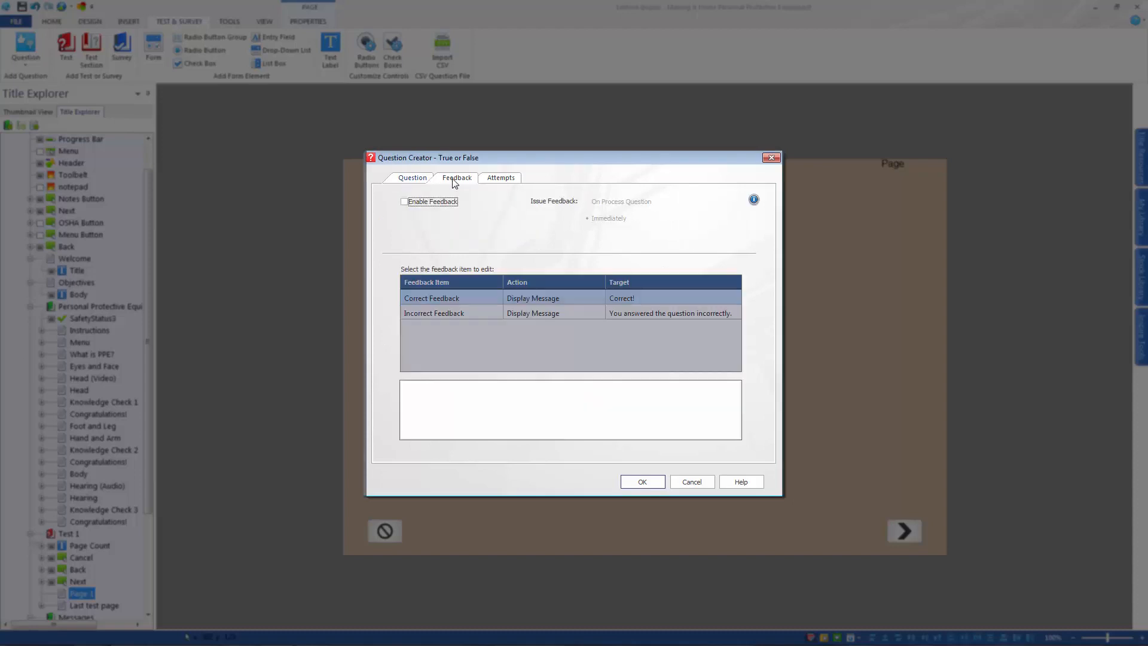
click(406, 203)
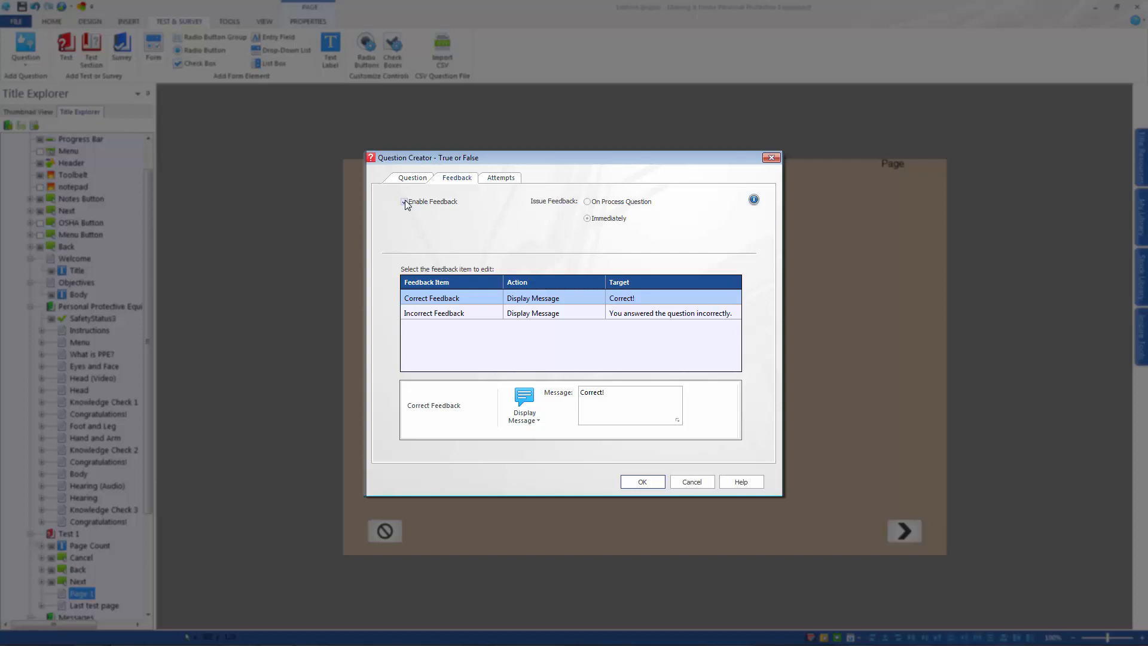
click(491, 183)
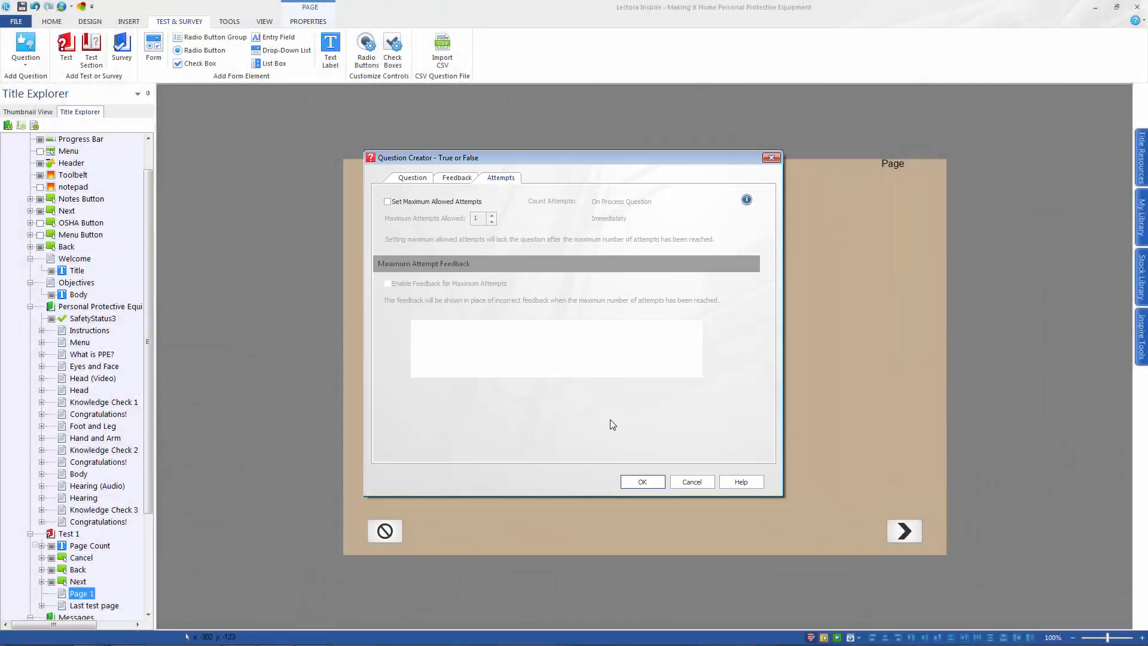
click(639, 482)
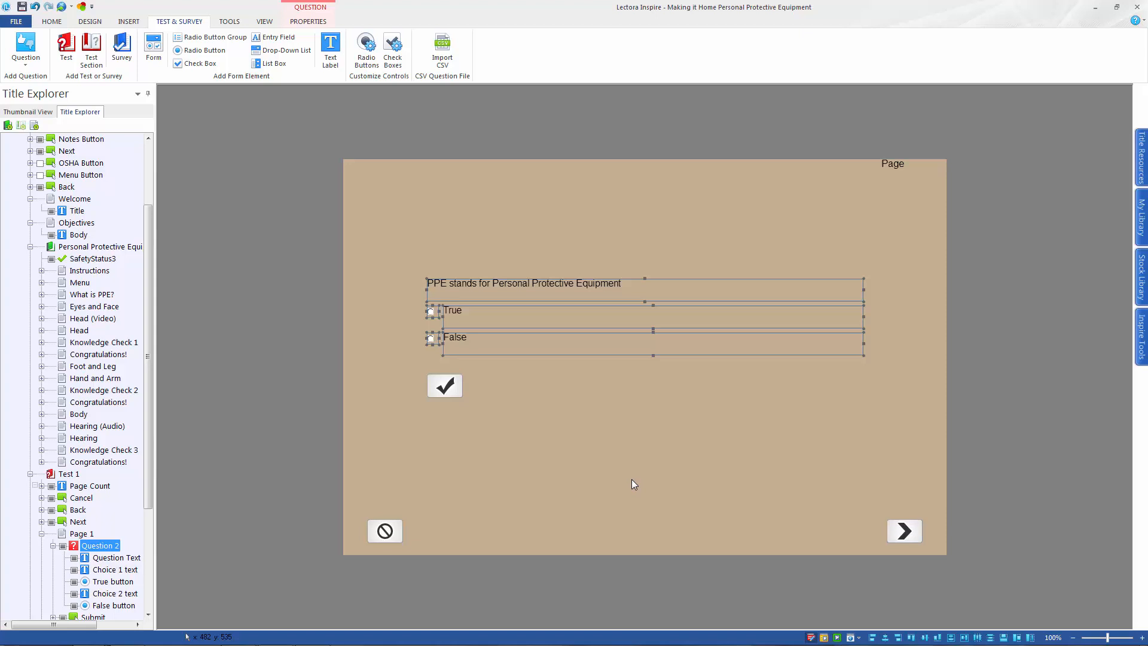
Add a new page after Page 1 in Test 1
click(82, 533)
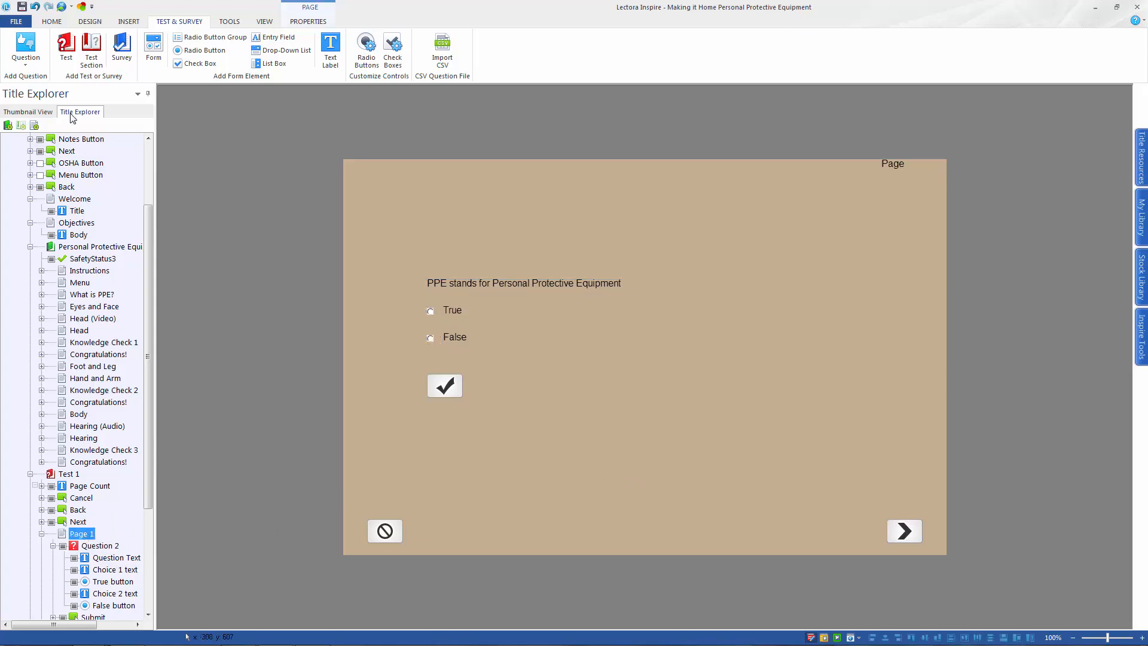
click(51, 21)
click(172, 45)
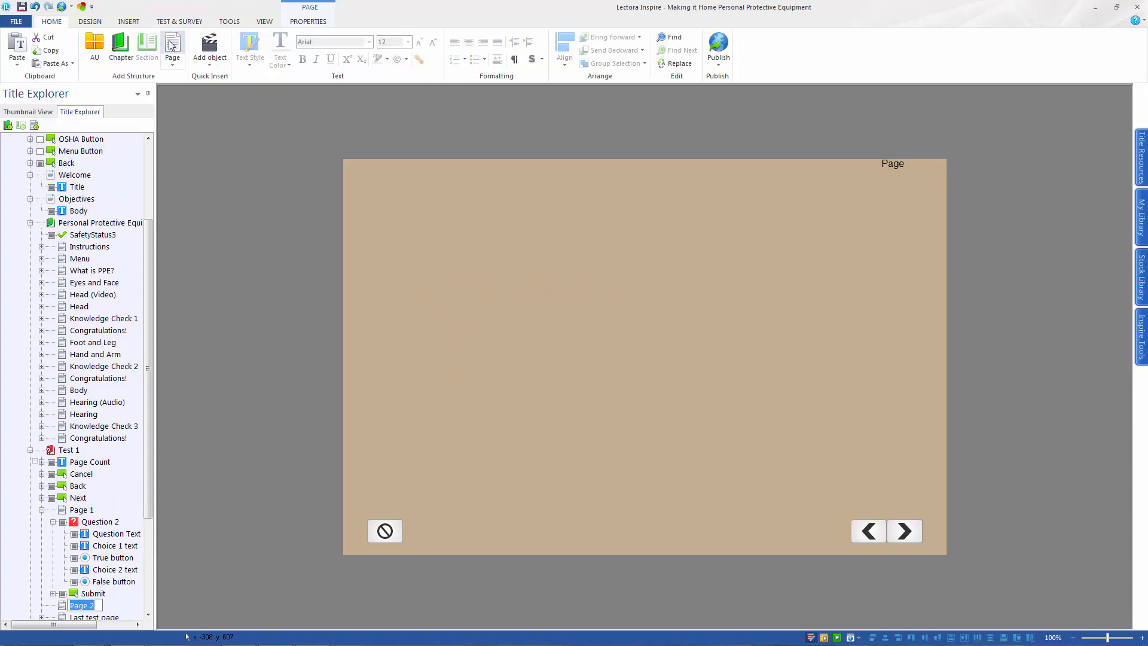
key(ctrl+3)
Create a Multiple Choice question on Page 2 with the text "Goggles should be used when there is:"
click(179, 21)
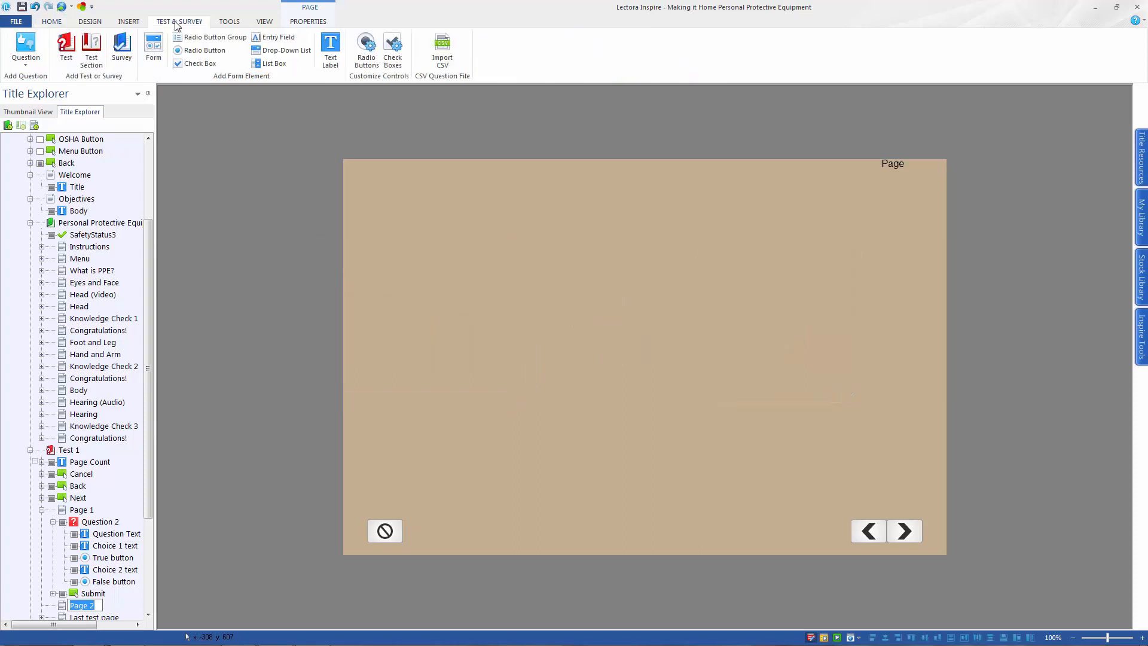
click(26, 65)
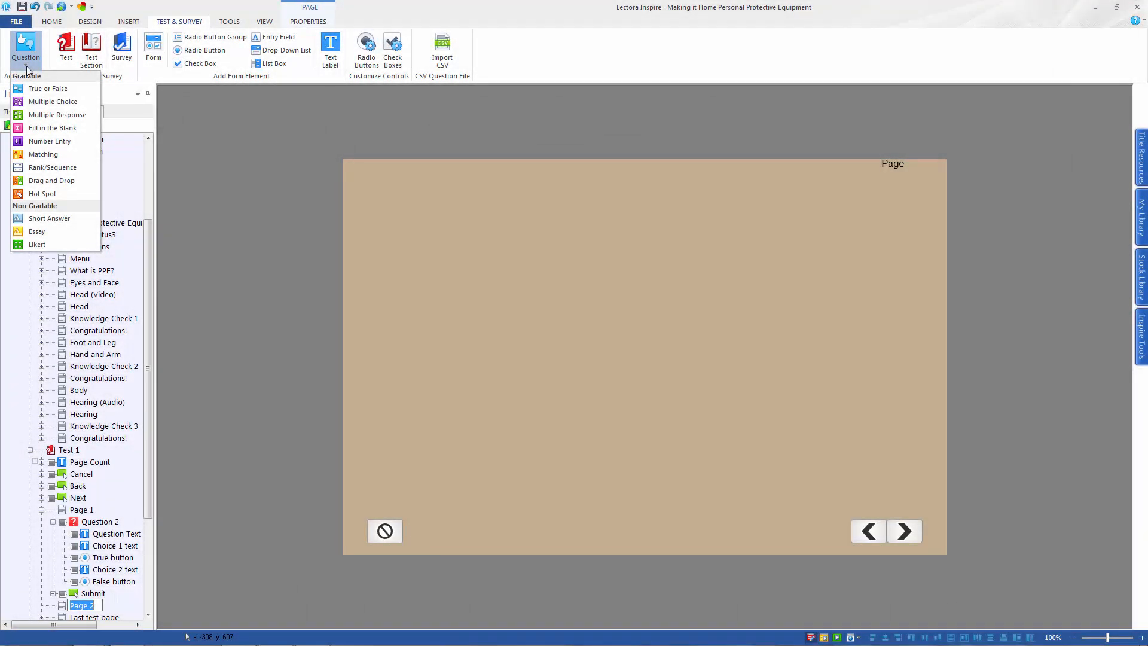
click(52, 102)
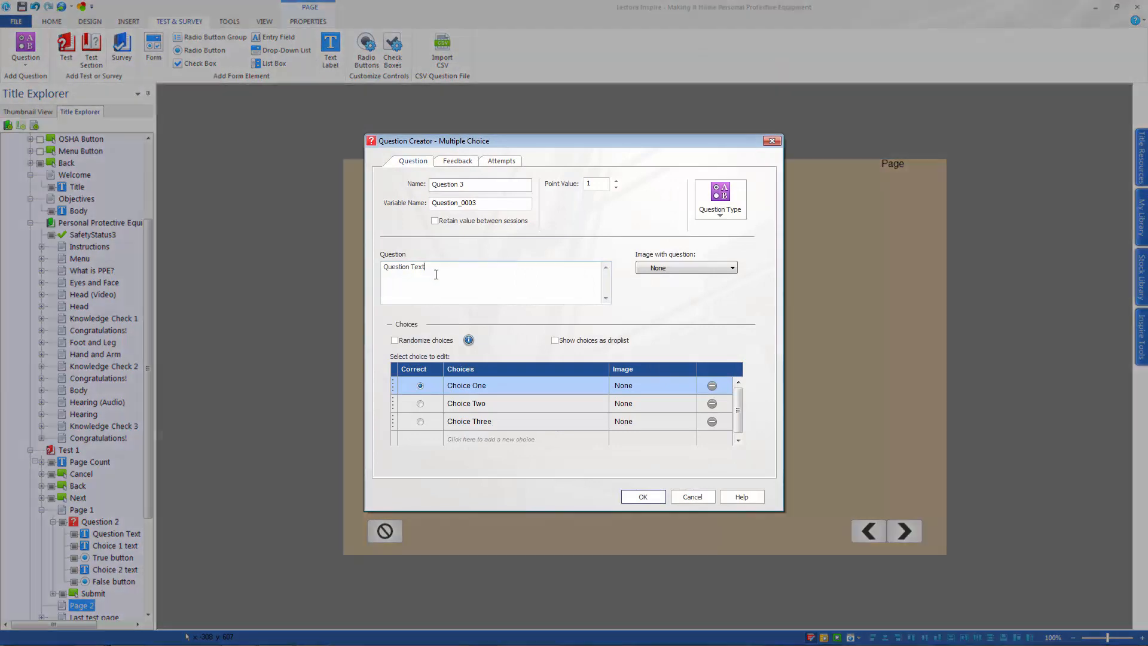
key(BackSpace)
key(BackSpace)
key(BackSpace)
key(BackSpace)
key(BackSpace)
key(BackSpace)
key(BackSpace)
key(BackSpace)
key(BackSpace)
key(BackSpace)
key(BackSpace)
key(BackSpace)
key(BackSpace)
text(Goggles)
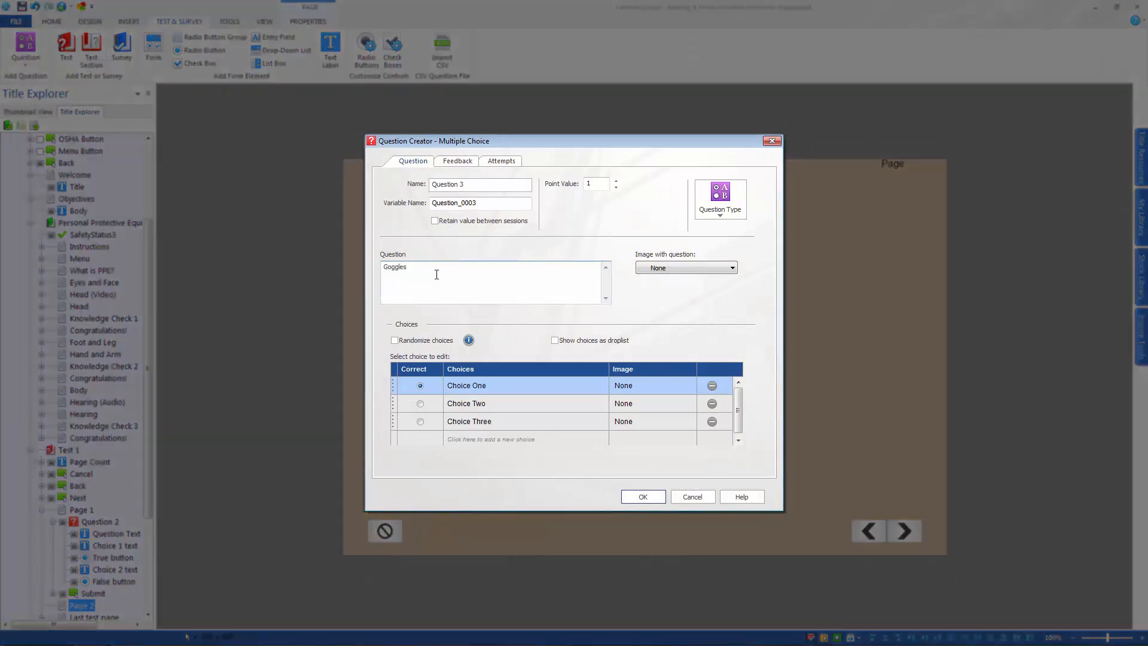
text( should be used when there is:)
Enter the choices Low Risk, Moderate Risk, High Risk and Harmful Rays, mark Moderate Risk as correct and confirm the question
click(466, 385)
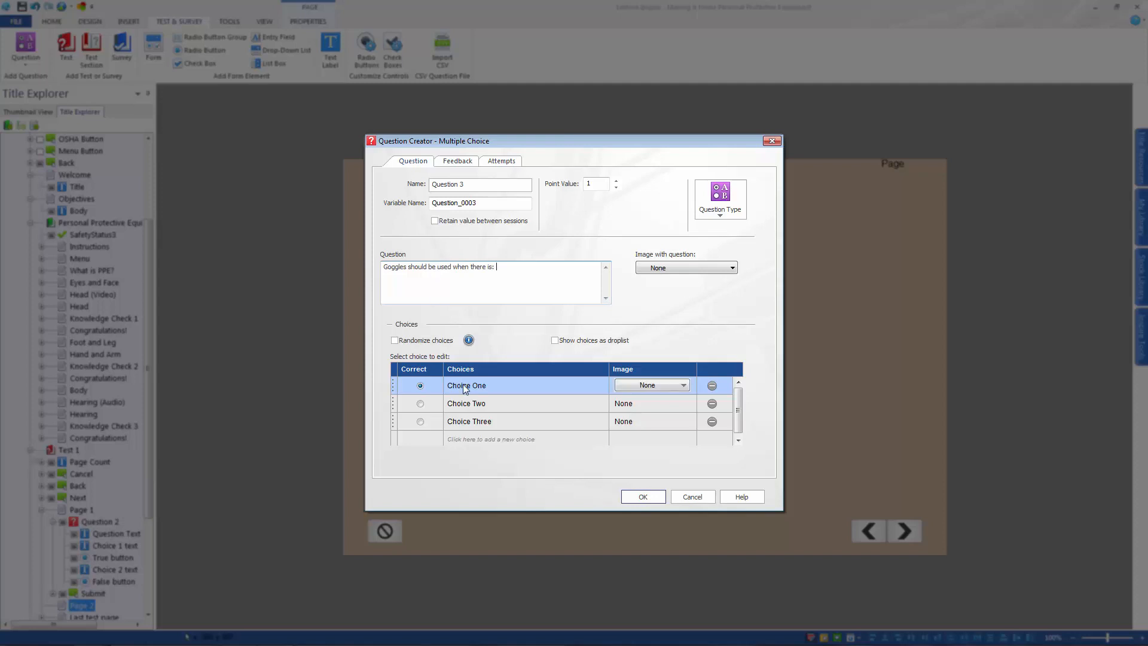
text(Low Risk)
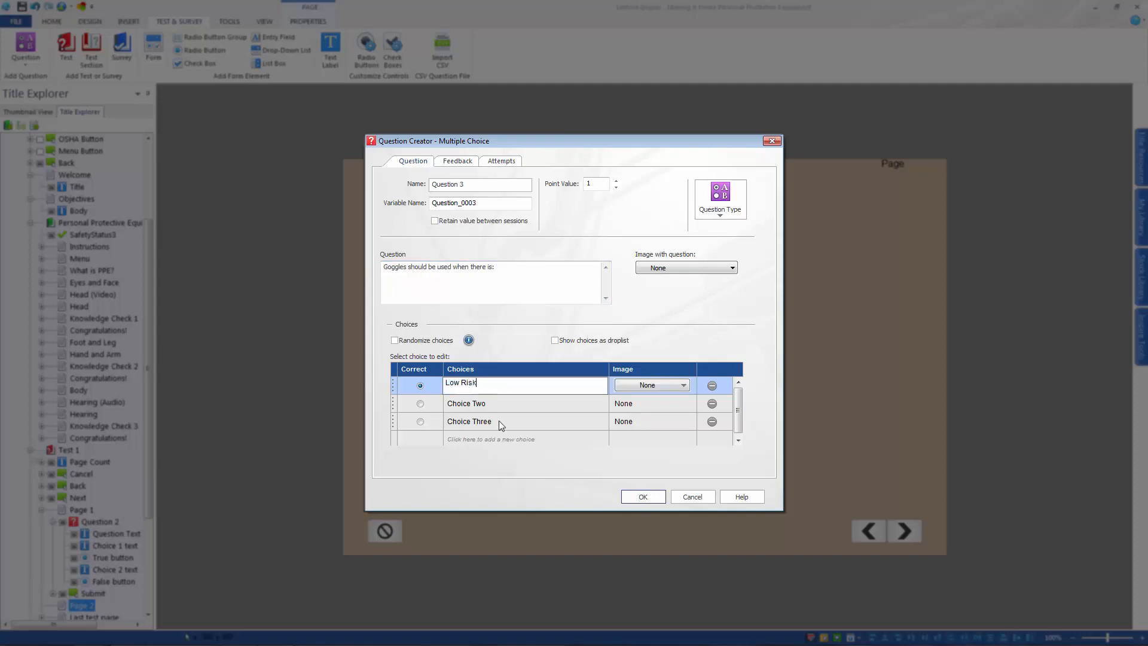
click(468, 405)
text(Moderate Risk)
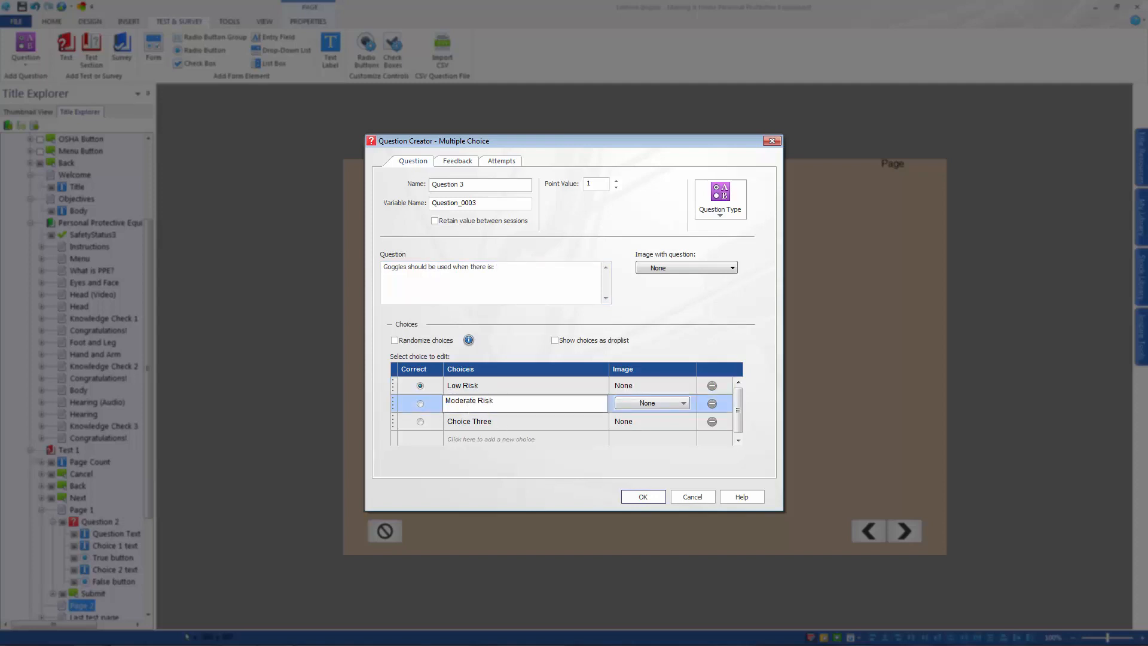
click(470, 421)
text(High Risk)
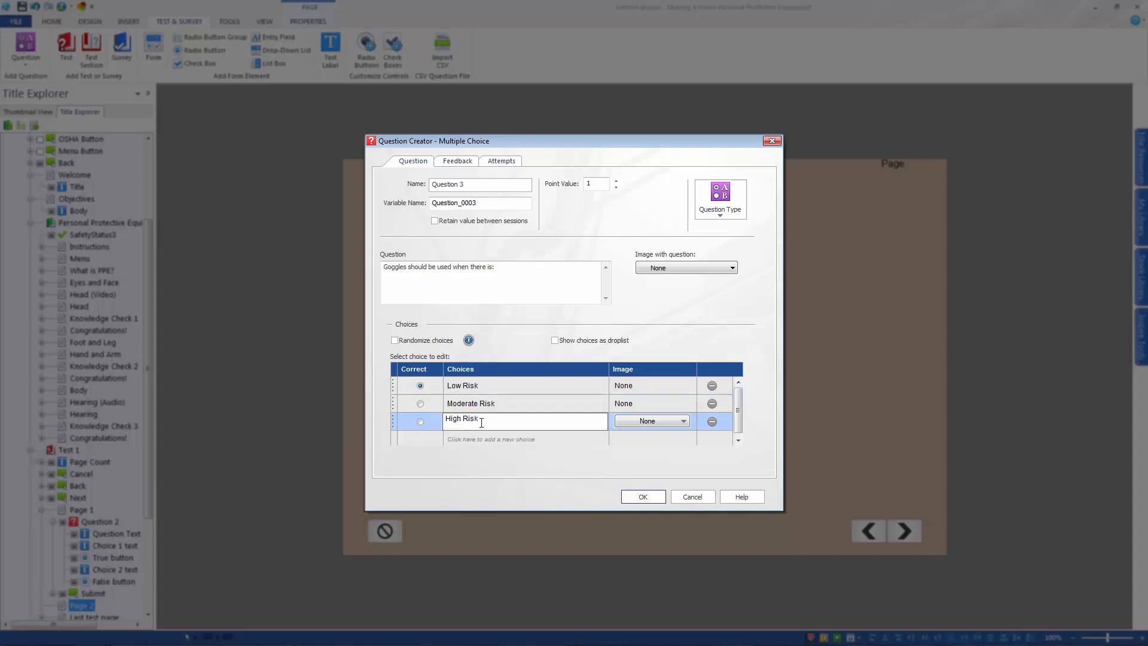
click(480, 439)
text(Harmful)
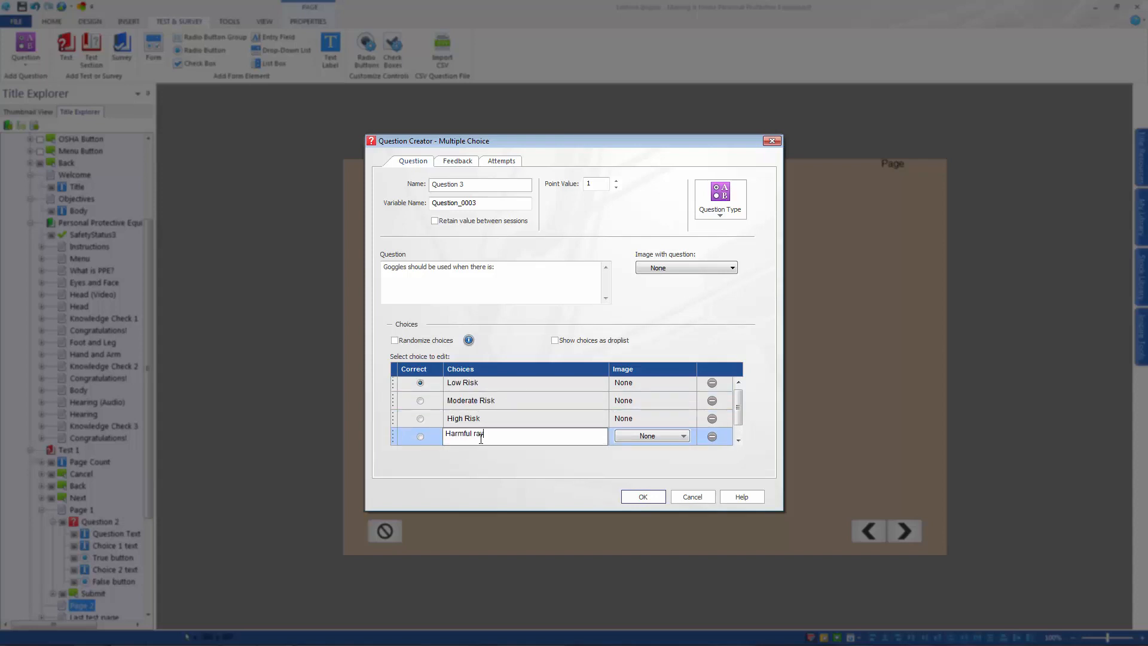
text( Rays)
click(420, 400)
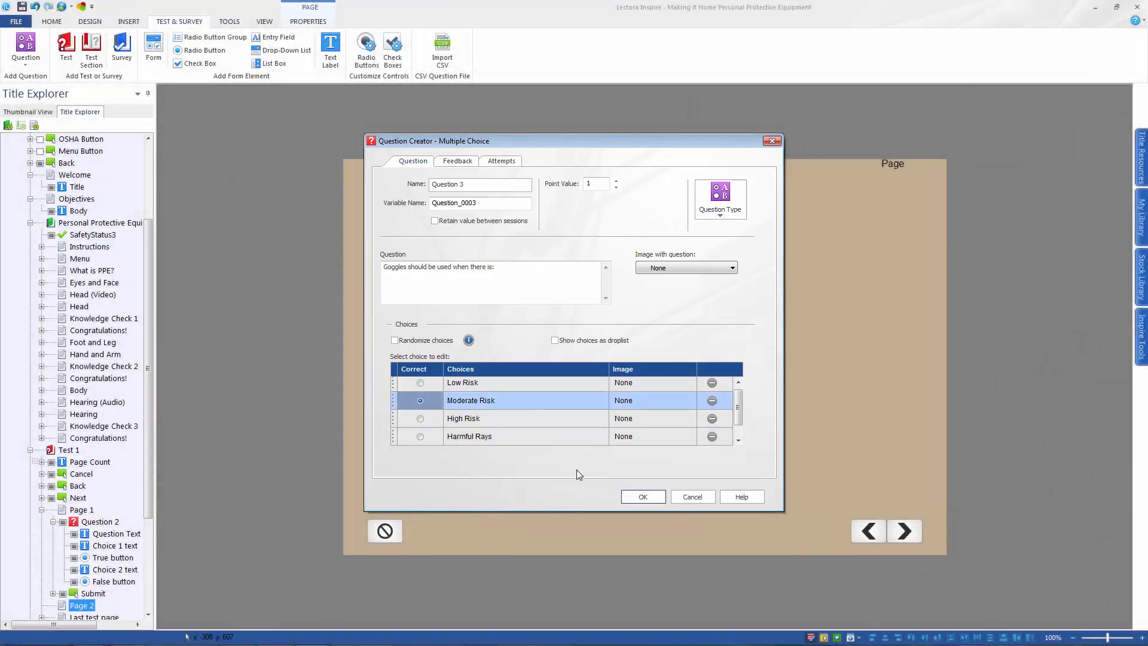
click(643, 497)
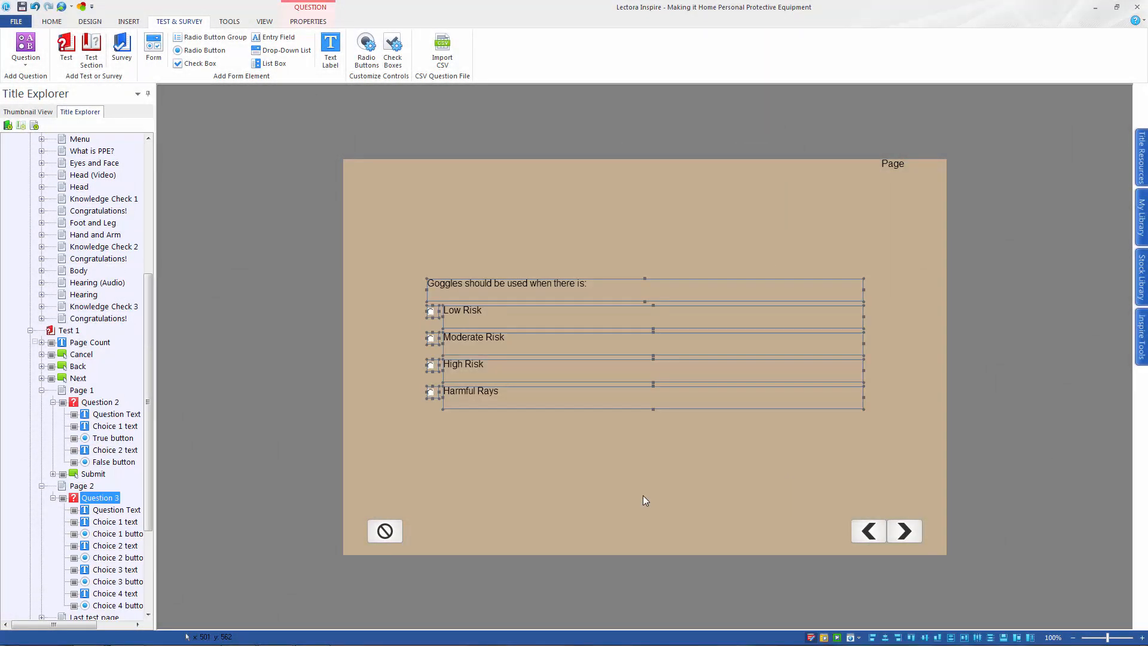
Reopen the Multiple Choice question on Page 2, enable feedback issued on Process Question, and confirm the question
click(308, 21)
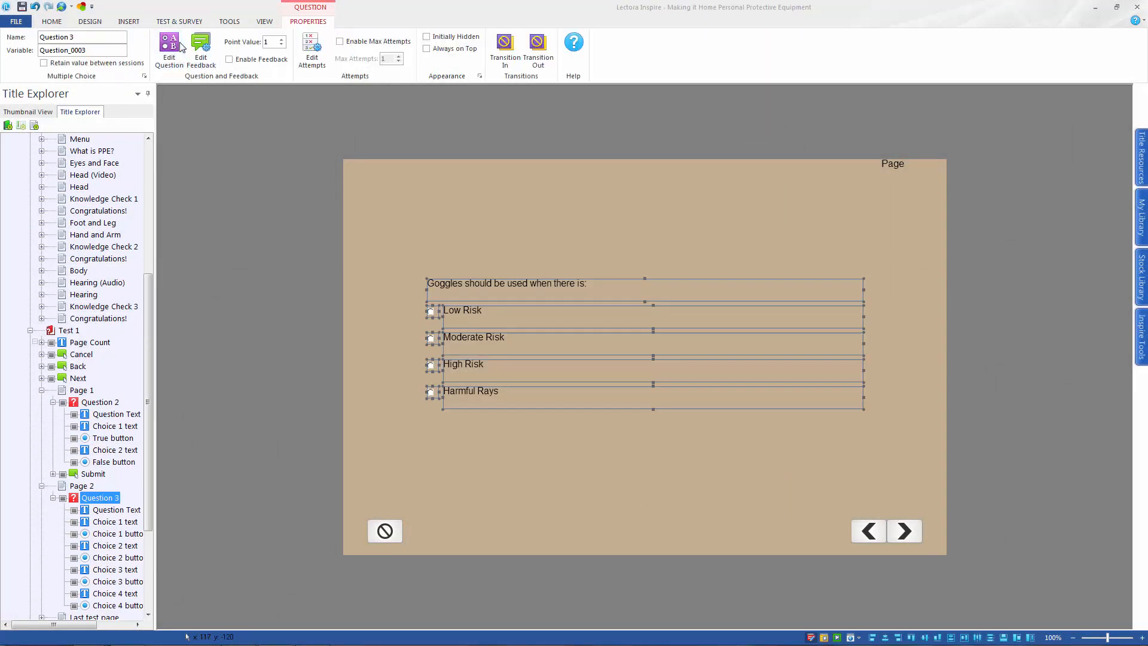
click(169, 49)
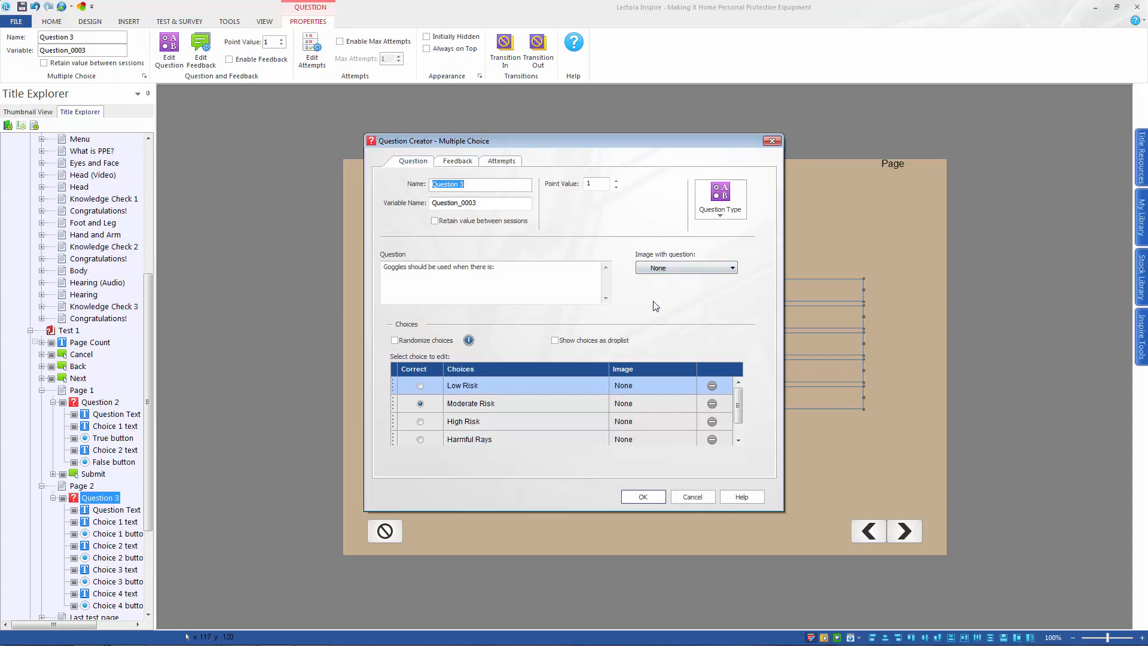
click(415, 407)
click(458, 161)
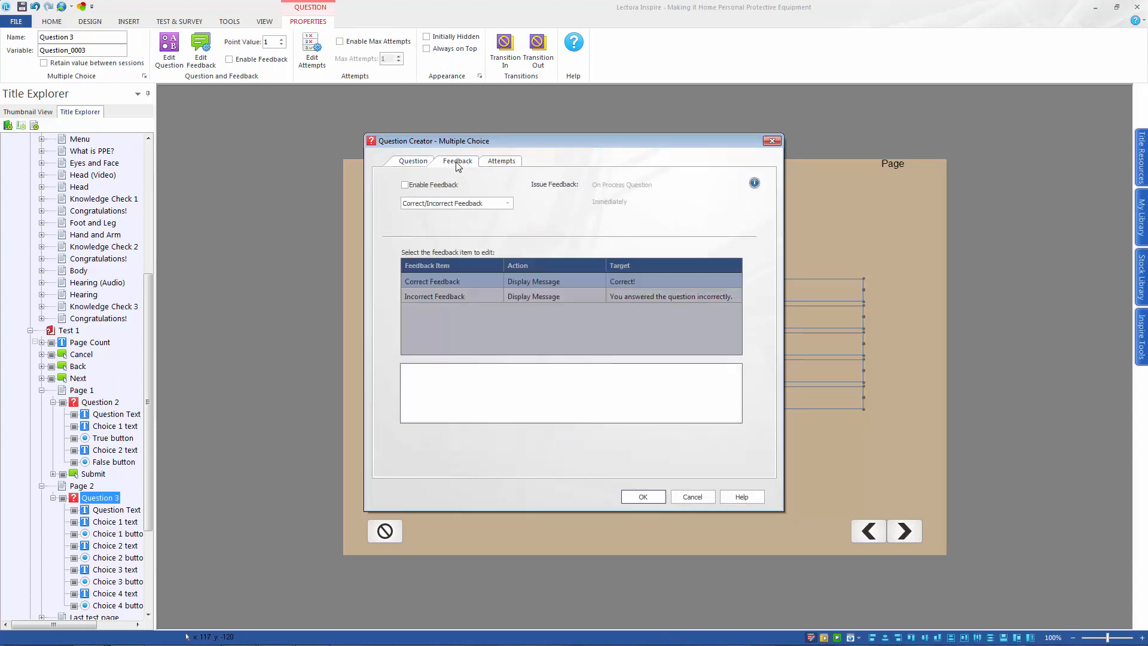
click(405, 185)
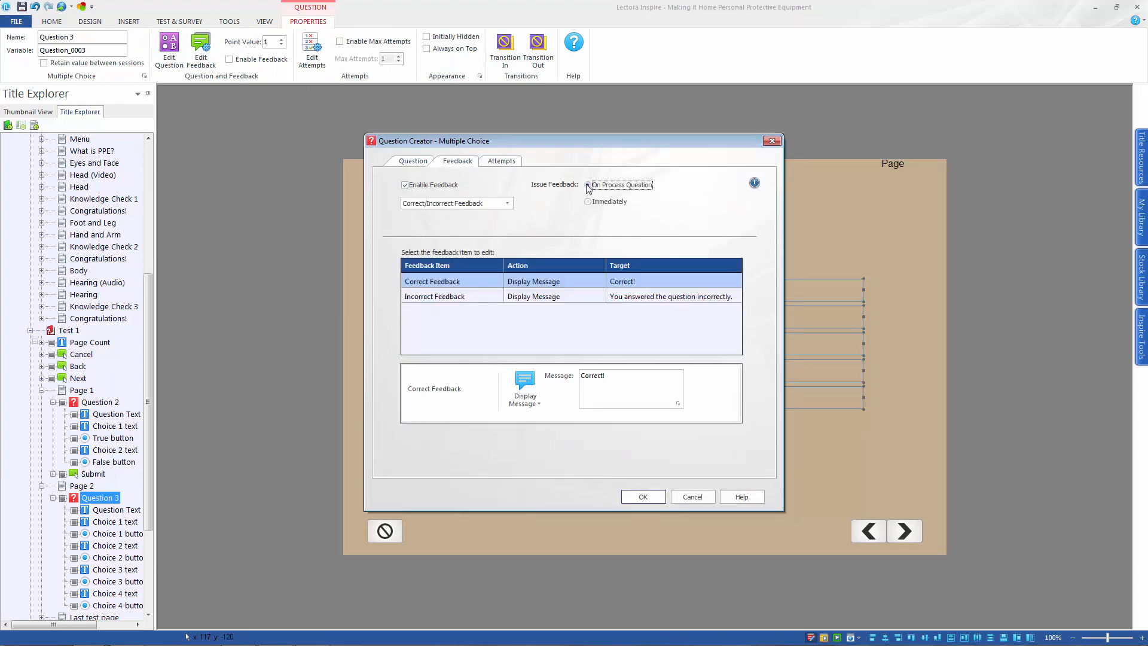
click(516, 165)
click(642, 496)
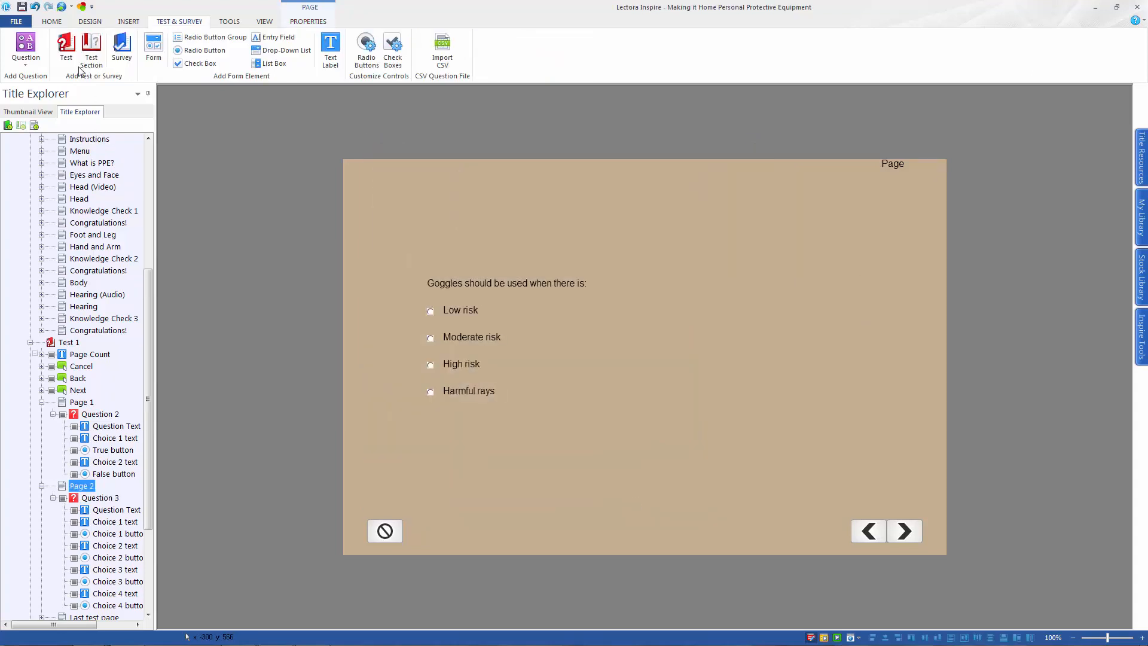
Add a new page after Page 2 in Test 1 and start a Multiple Response question on it
click(57, 24)
click(172, 48)
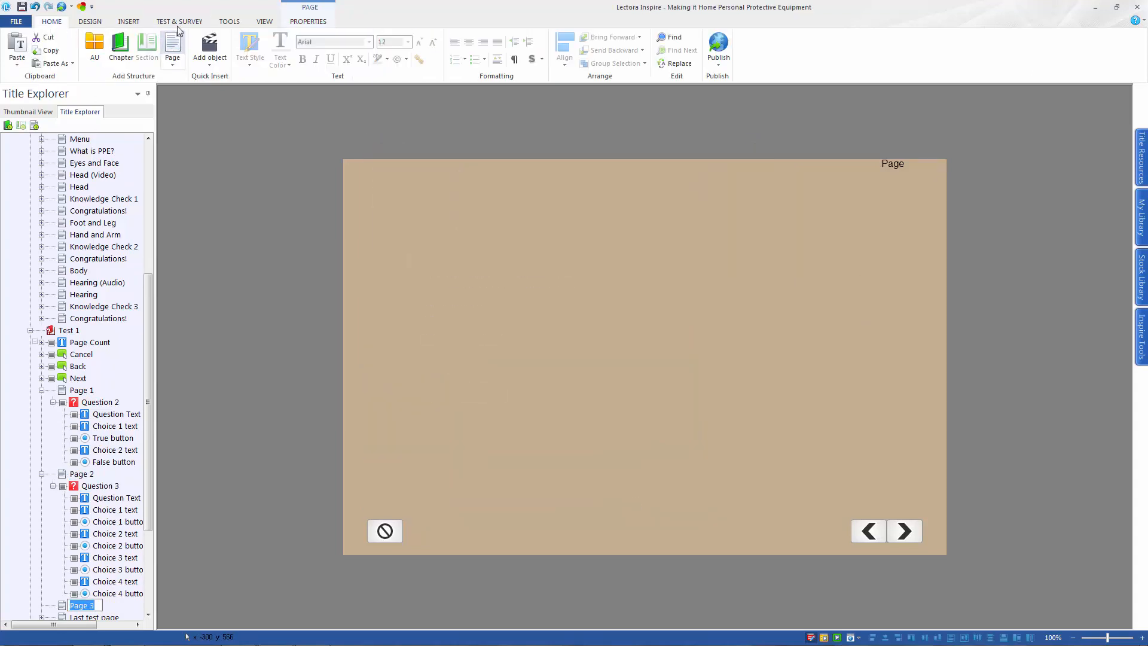
click(179, 22)
click(26, 51)
click(41, 113)
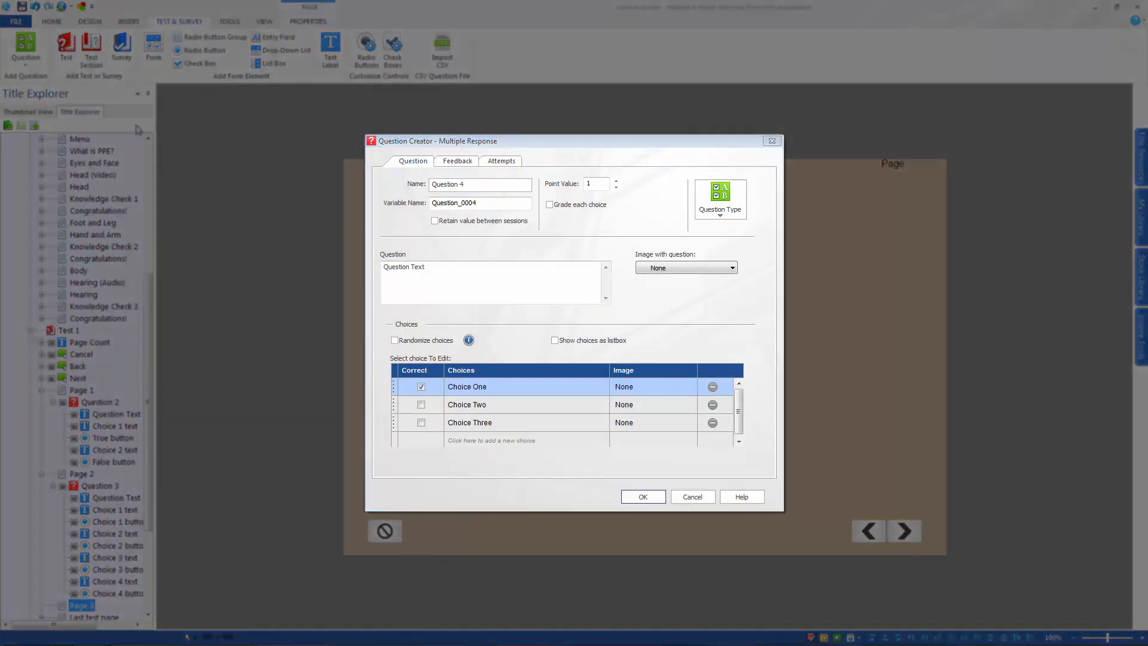
Set the Multiple Response question text to "Which of the following is an example of proper foot and leg protection?"
drag(433, 269, 372, 268)
text(W)
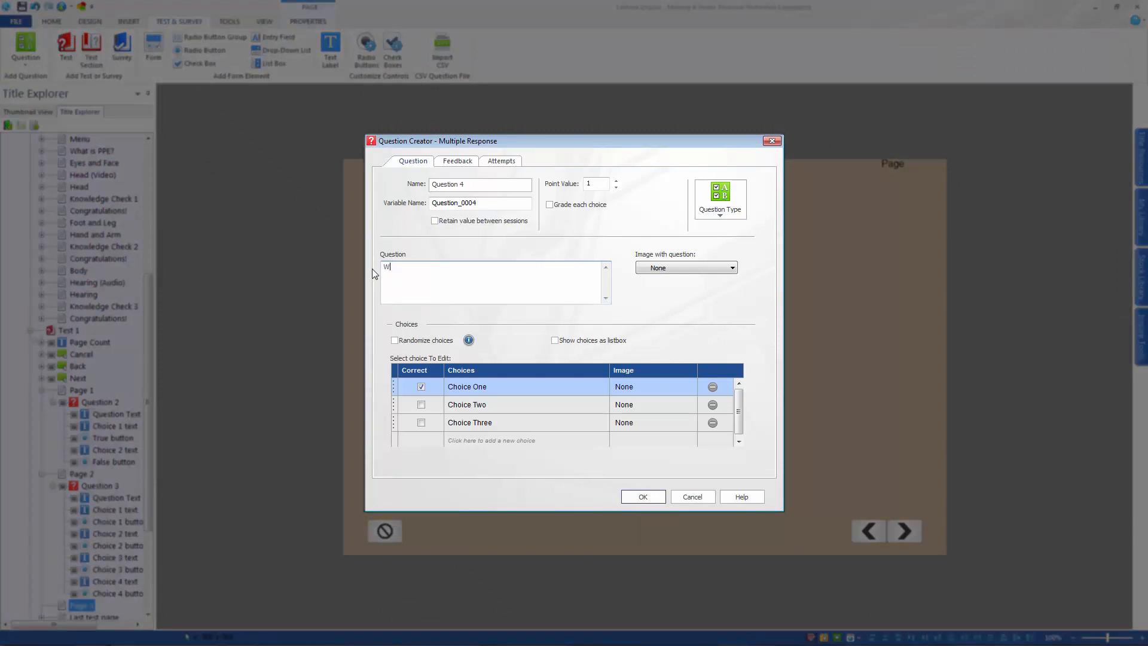
text(hich of the following is an example of proper foot and leg protection?)
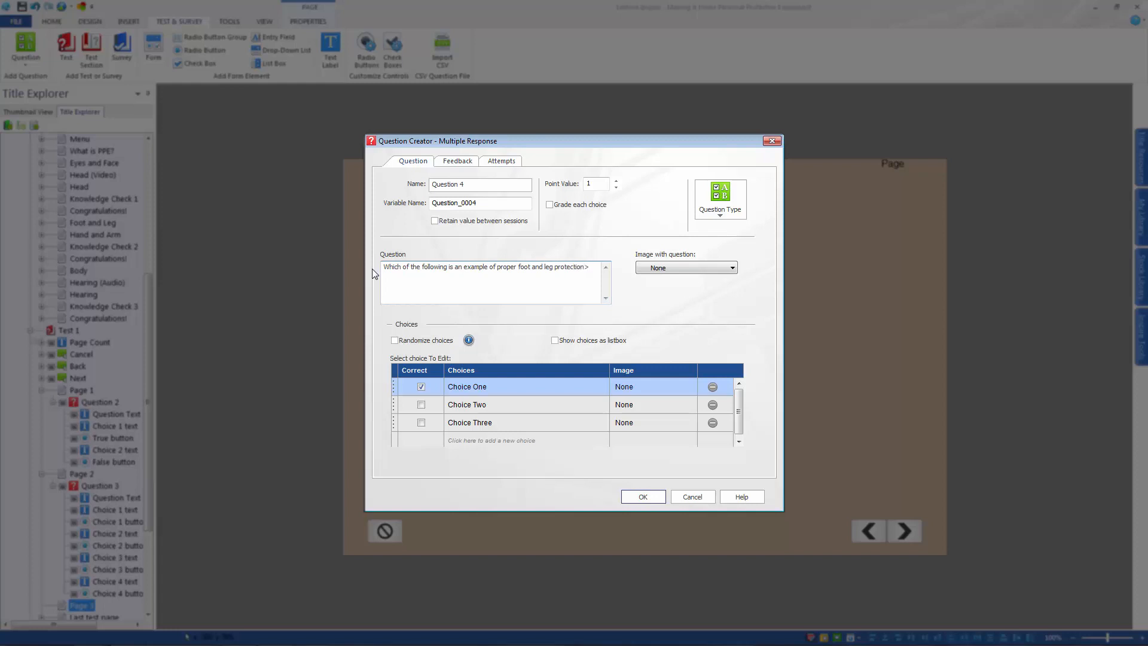
Enter the choices Safety shoes, Sandals, Shin guards and Dress boots, with Safety shoes and Shin guards marked as correct
click(467, 389)
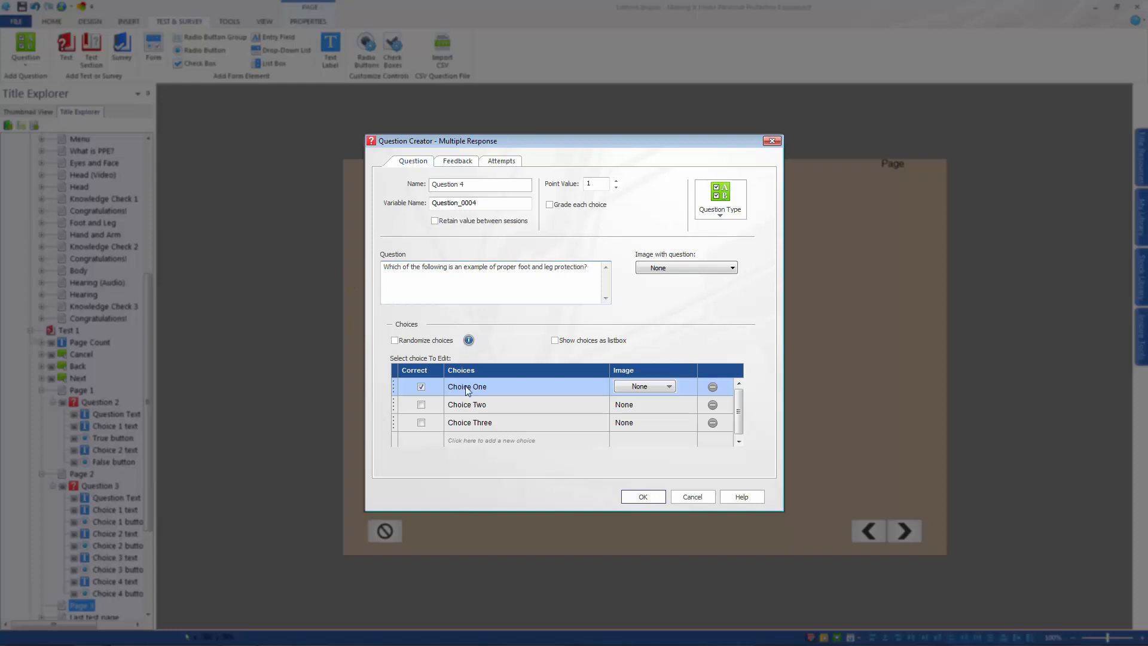
click(467, 390)
text(Safety shoes)
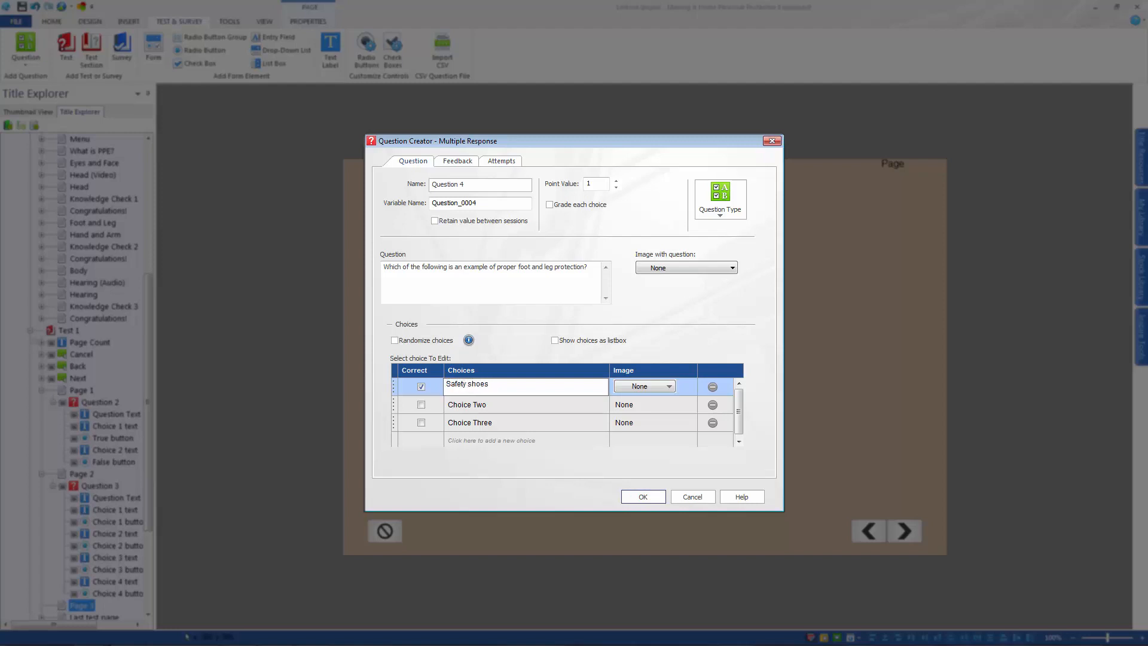
click(454, 408)
text(Sandals)
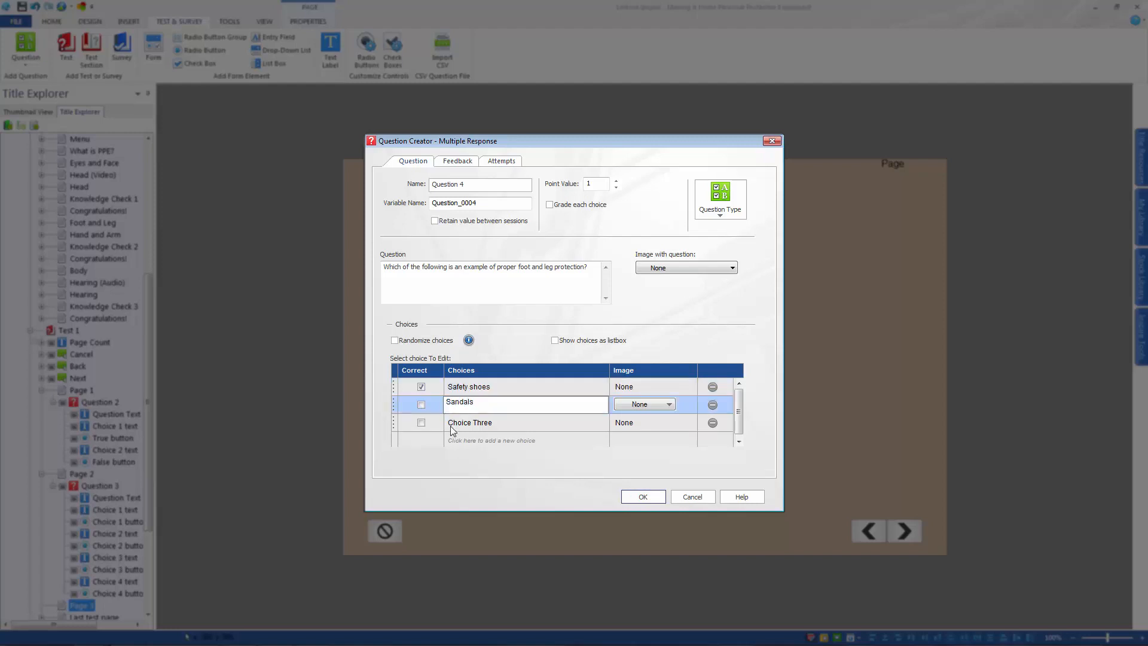
click(453, 424)
text(Shin guards)
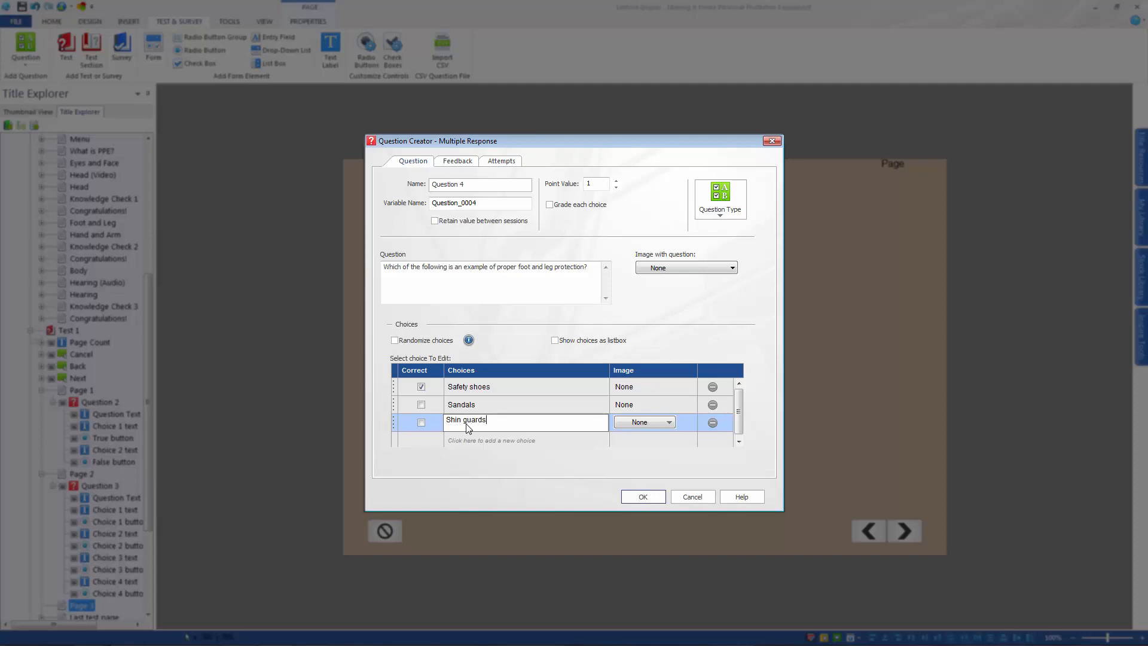
click(461, 441)
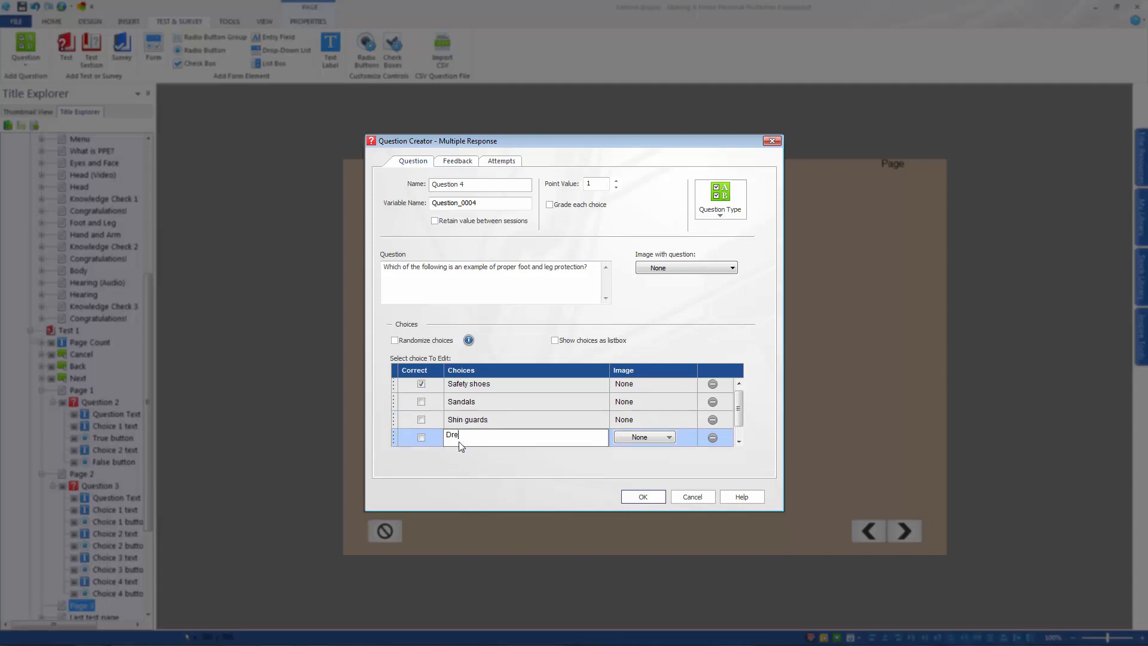
text(Dress boots)
click(423, 419)
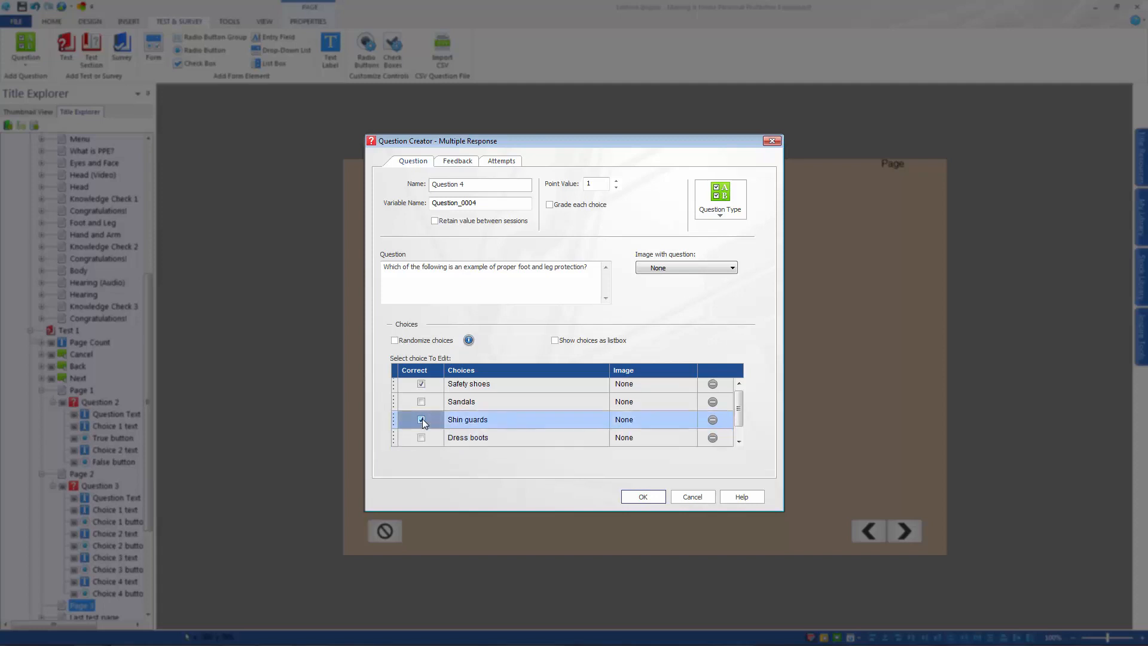
click(418, 420)
Enable feedback for the Multiple Response question and confirm the question
click(458, 161)
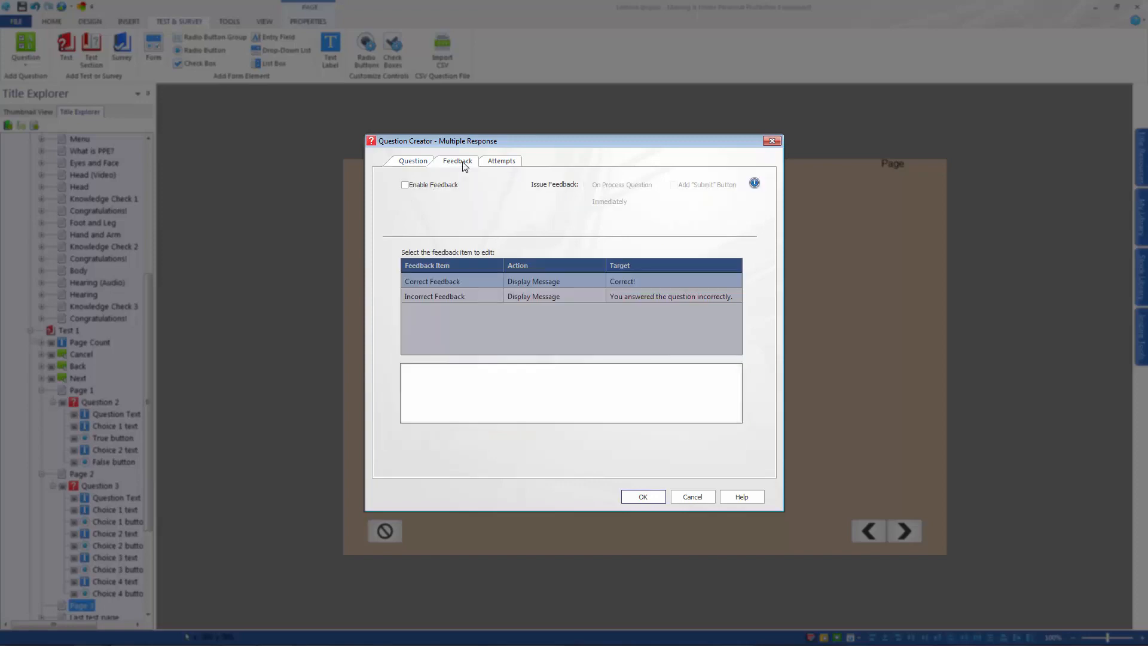
click(437, 186)
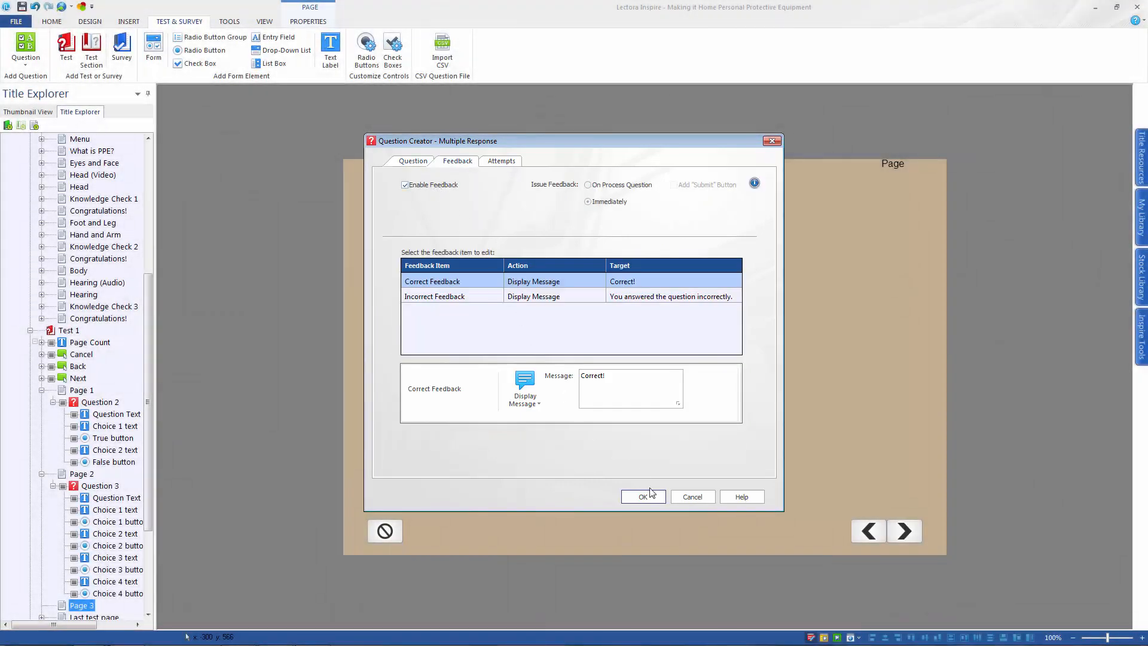
click(644, 497)
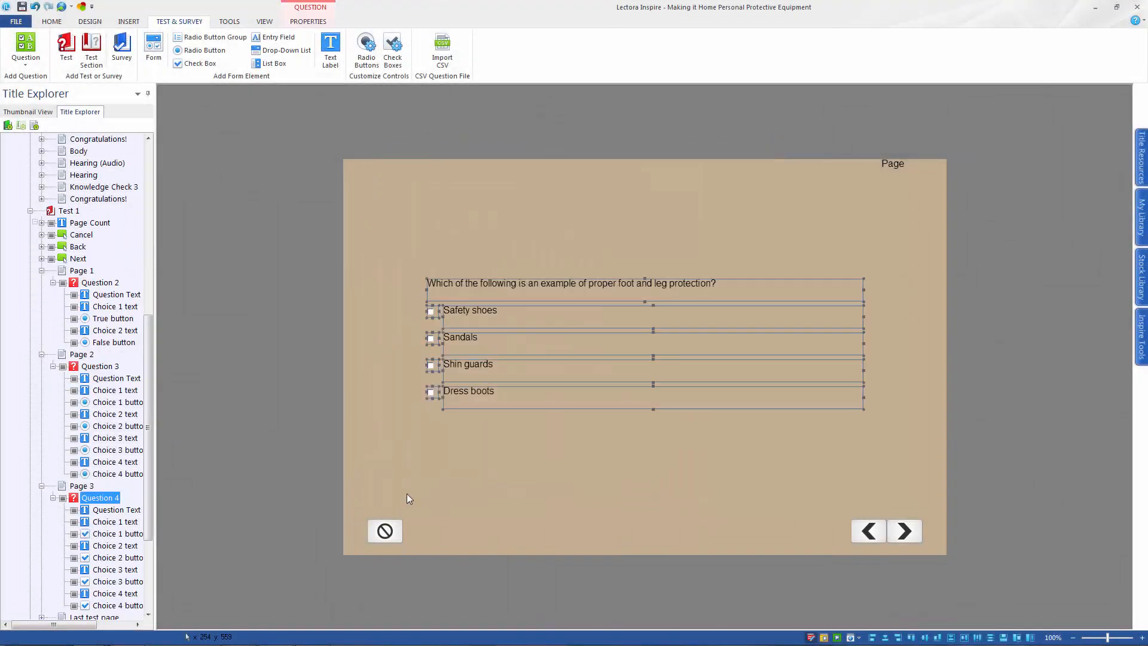
Add a new page after Page 3 and start a Fill in the Blank question on it
click(94, 486)
click(48, 23)
click(174, 48)
click(182, 22)
click(25, 51)
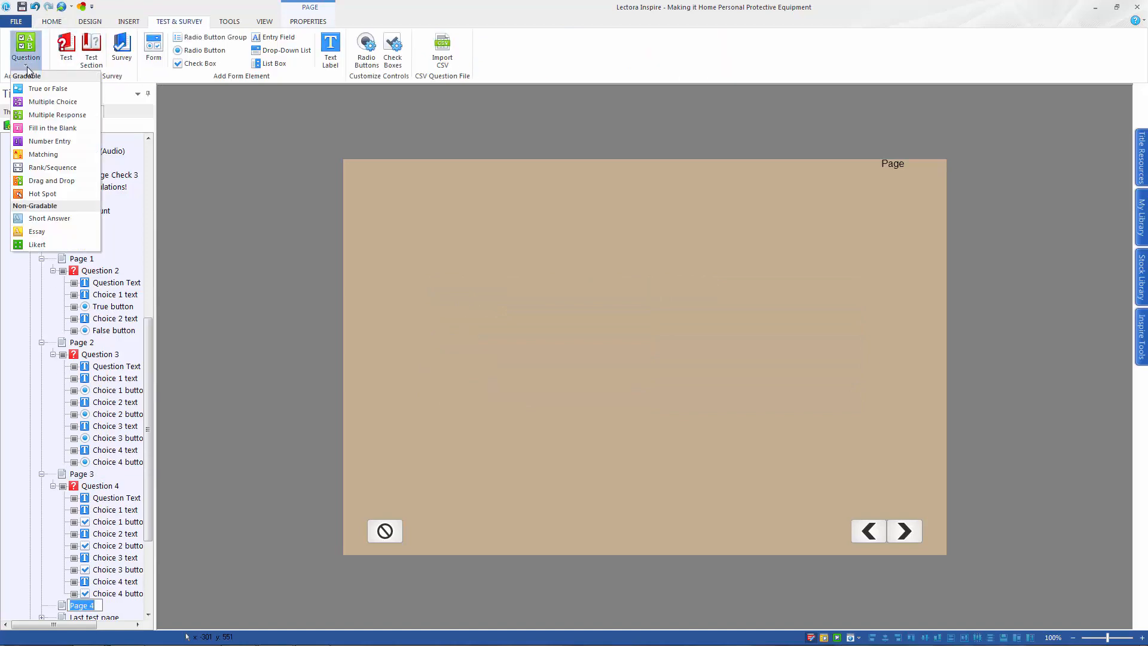
click(42, 119)
Set the question text to "You should always wear protection if the job site includes risk (i.e. objects dropping) from above."
text(You should )
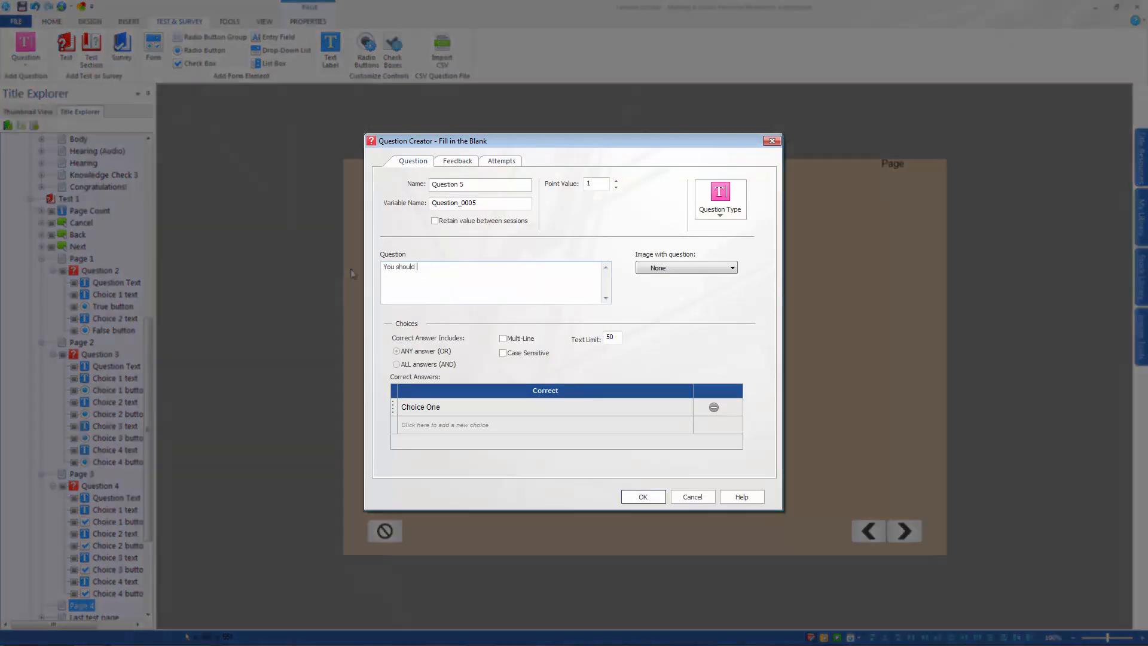
text(always wear protection if the job site includes risk (i.e. objects dropping) fro)
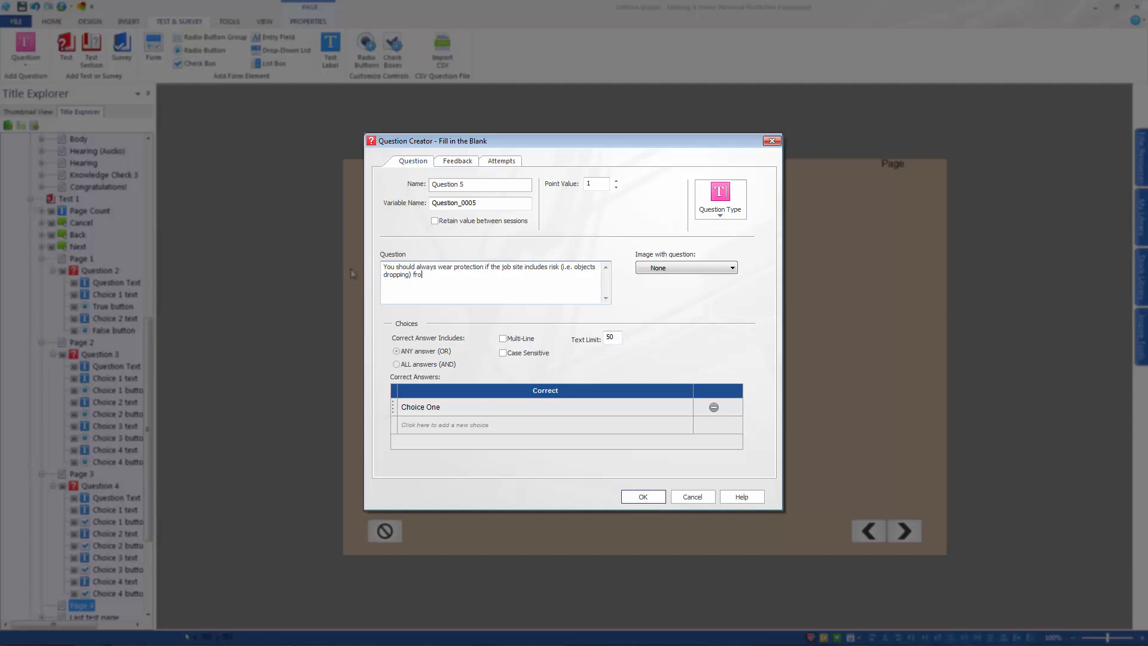
text(m above.)
Set Head and head as the correct answers, enable feedback and confirm the Fill in the Blank question
click(427, 406)
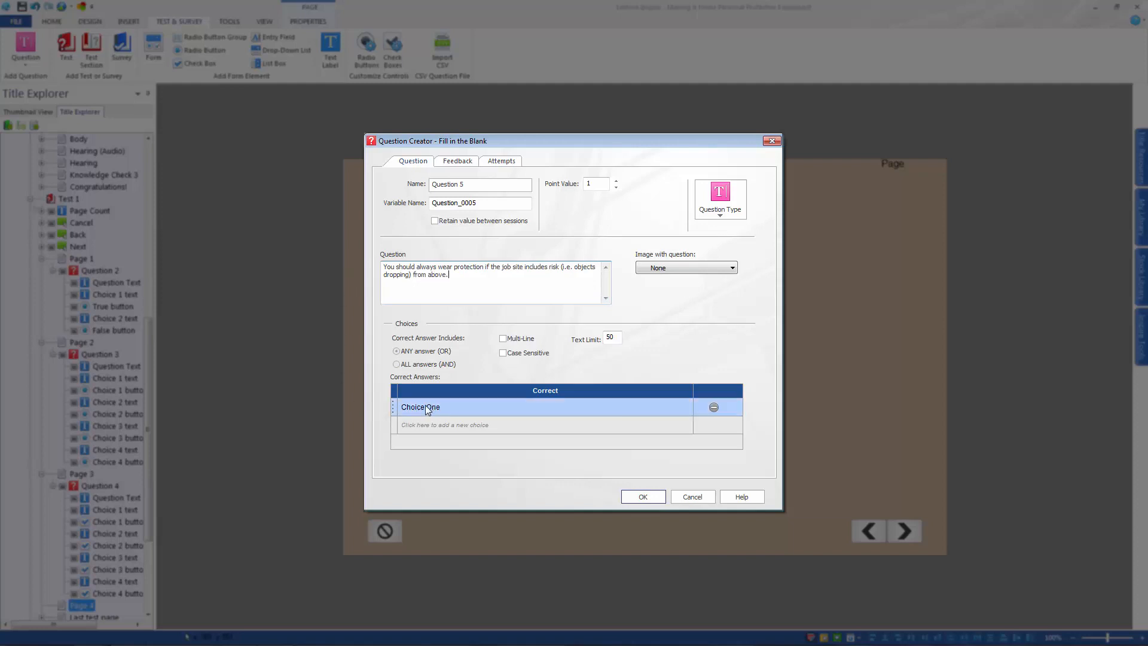
text(Head)
click(423, 425)
text(head)
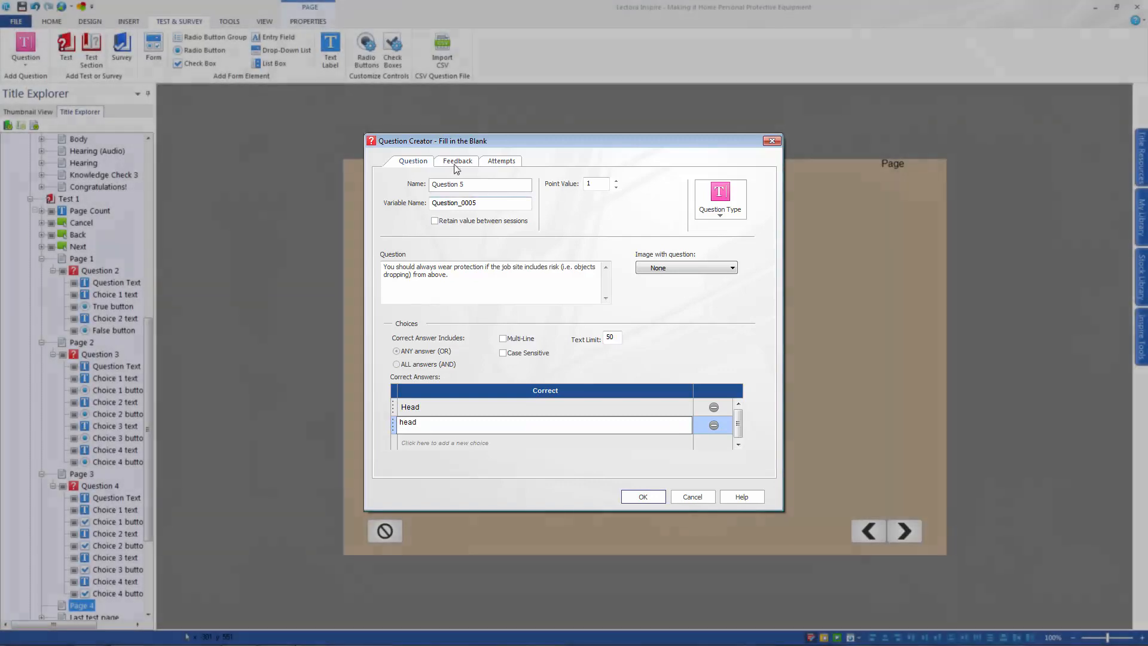
click(457, 161)
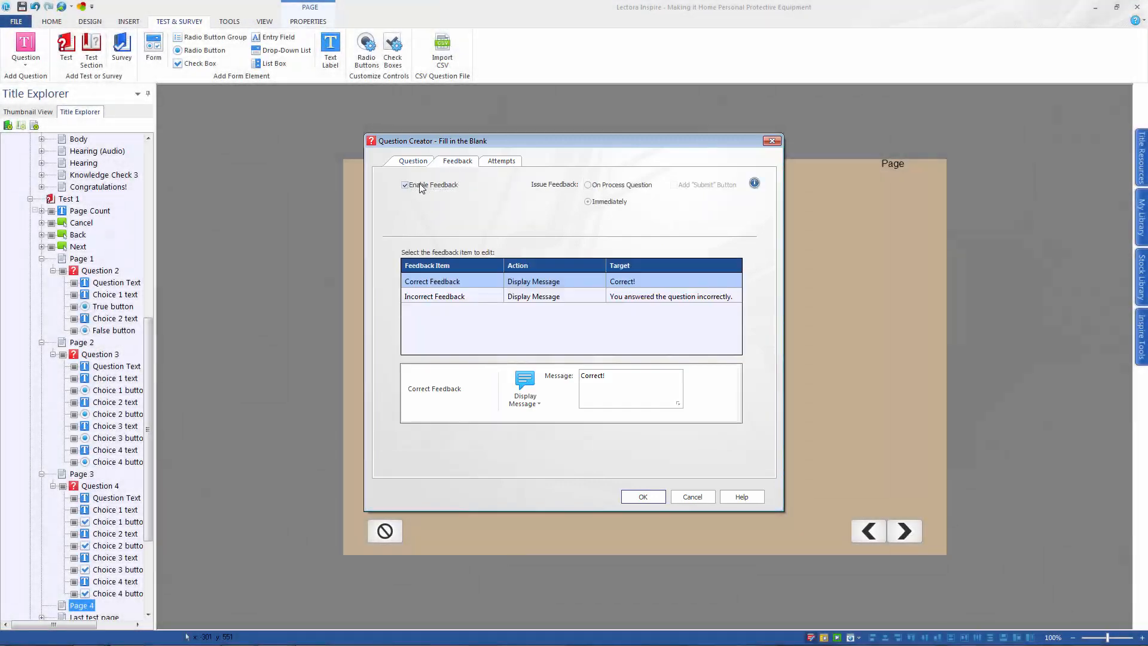
click(643, 496)
Place the entry field in a gap between "wear" and "protection" and widen the question text box to about 856 so the sentence fits one line
double_click(527, 288)
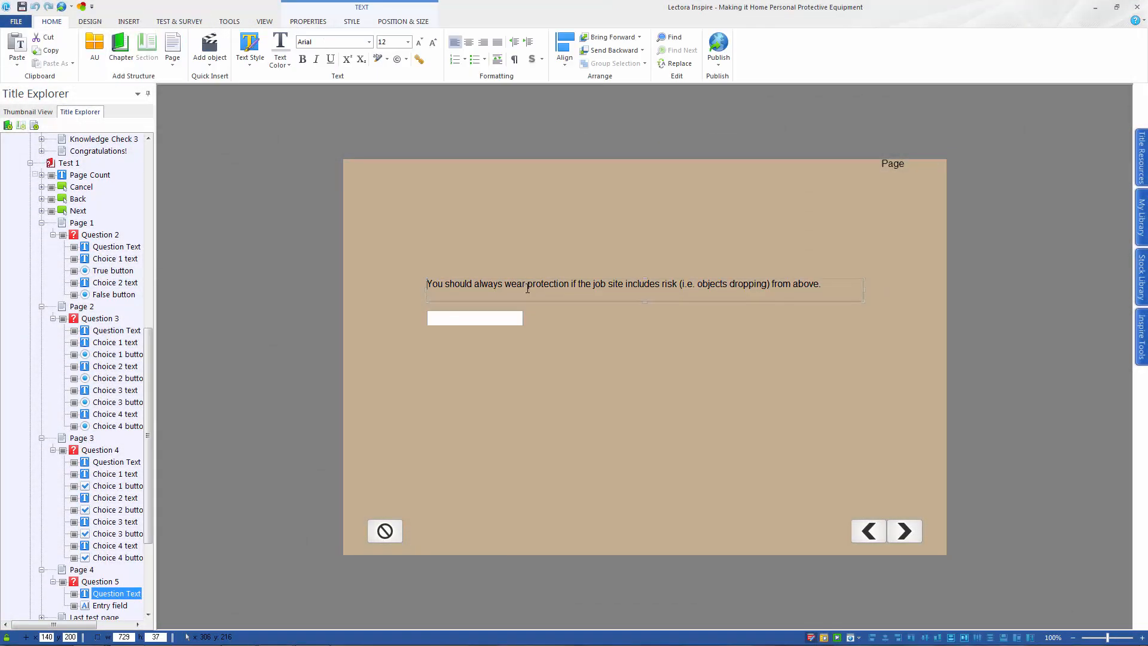
drag(486, 322, 589, 285)
double_click(639, 283)
key(BackSpace)
key(BackSpace)
key(BackSpace)
key(BackSpace)
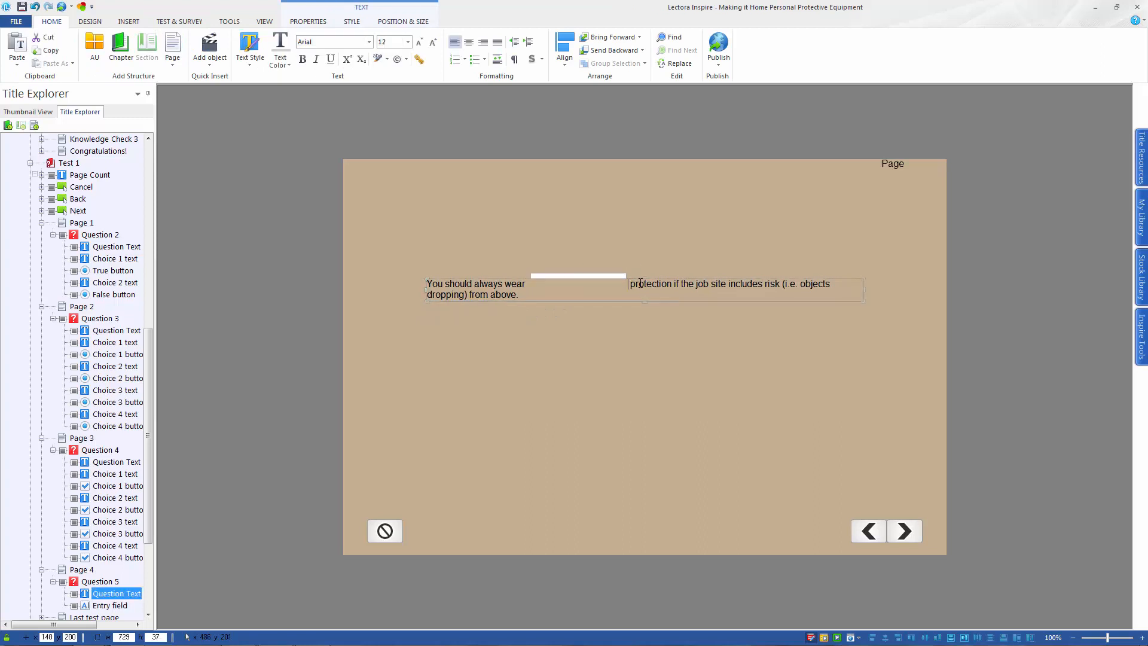
drag(865, 290, 941, 290)
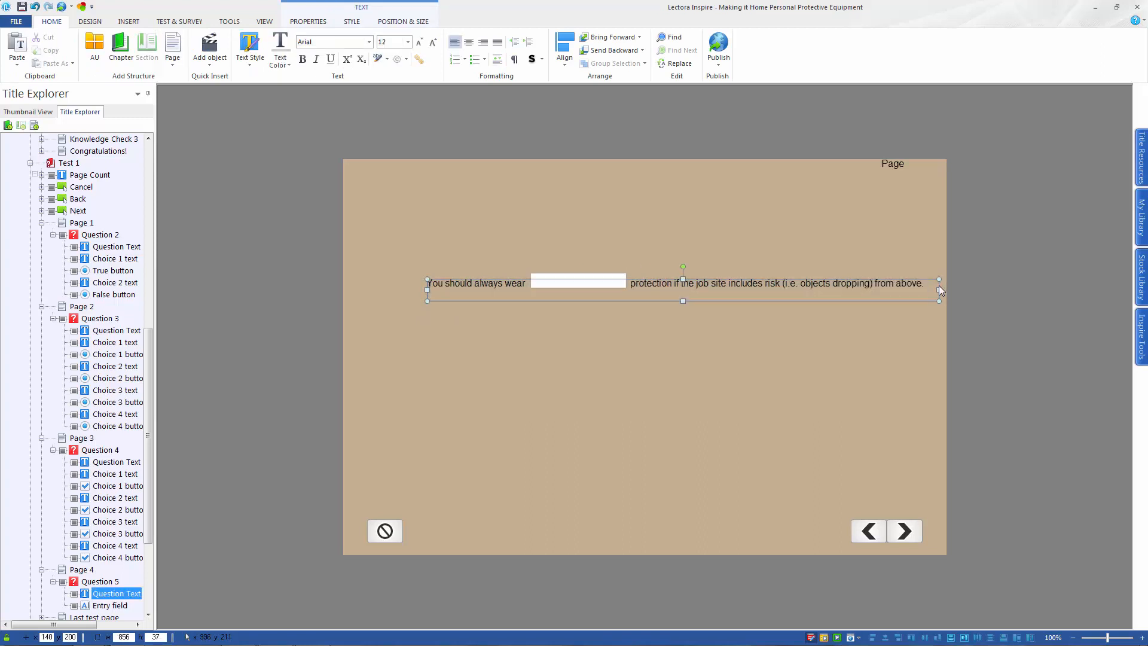
Add a new page after Page 4 and start a Number Entry question on it
click(91, 566)
click(172, 48)
click(179, 22)
click(27, 59)
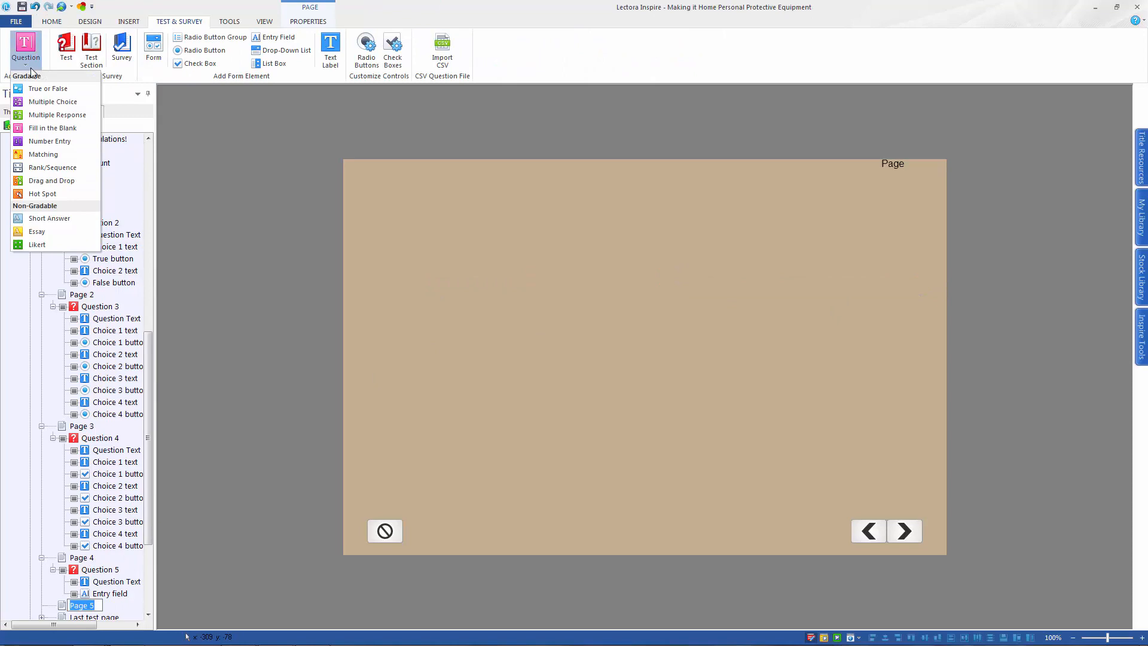
click(49, 142)
drag(464, 269, 356, 277)
text(Ho)
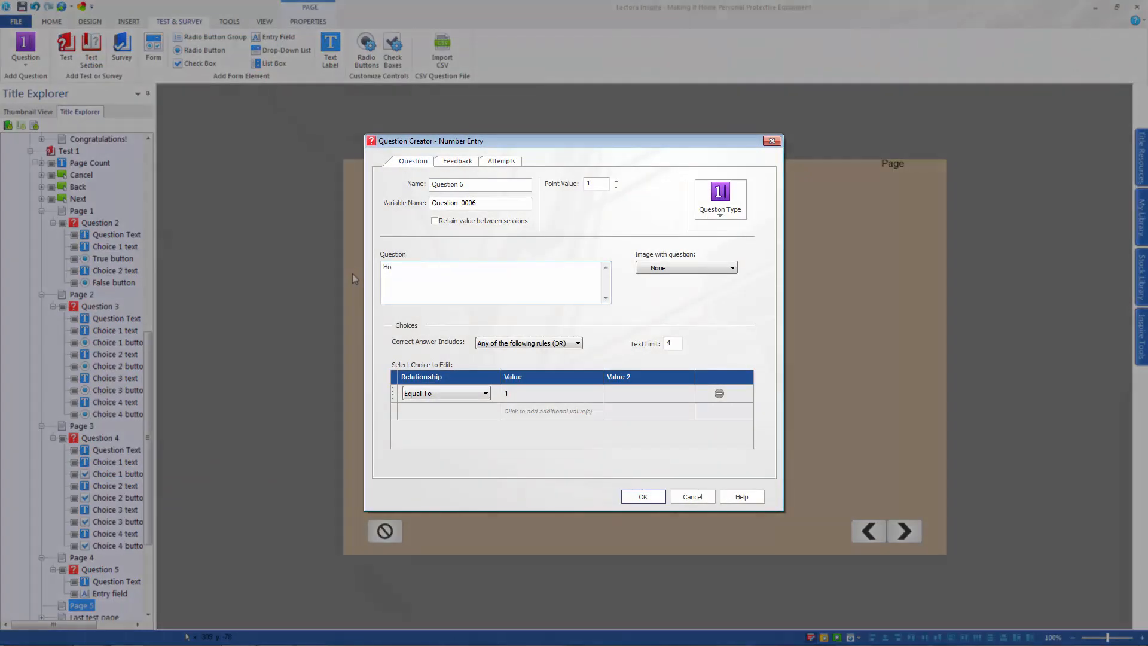
text(w many types of)
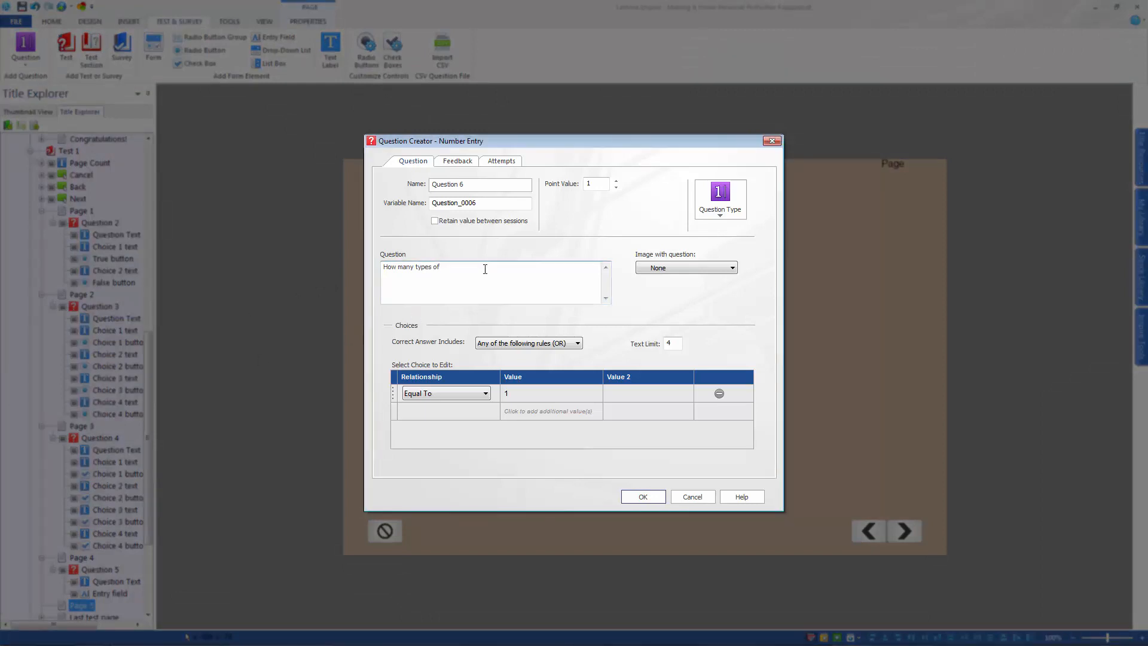
Set the Number Entry question text to "There are types of hand and arm protection.", leaving a gap after "are"
drag(484, 268, 328, 270)
text(There are  types of hand and arm protection.)
Set the correct answer to Equal To 8, enable feedback and confirm the Number Entry question
click(522, 397)
text(5)
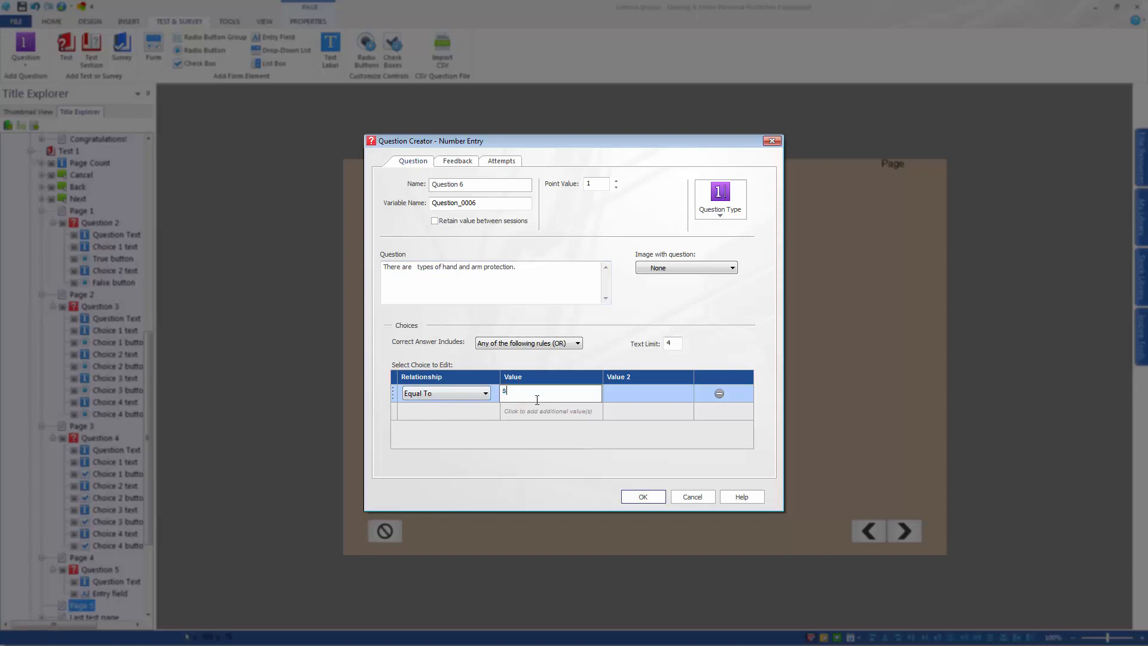
click(458, 160)
click(405, 185)
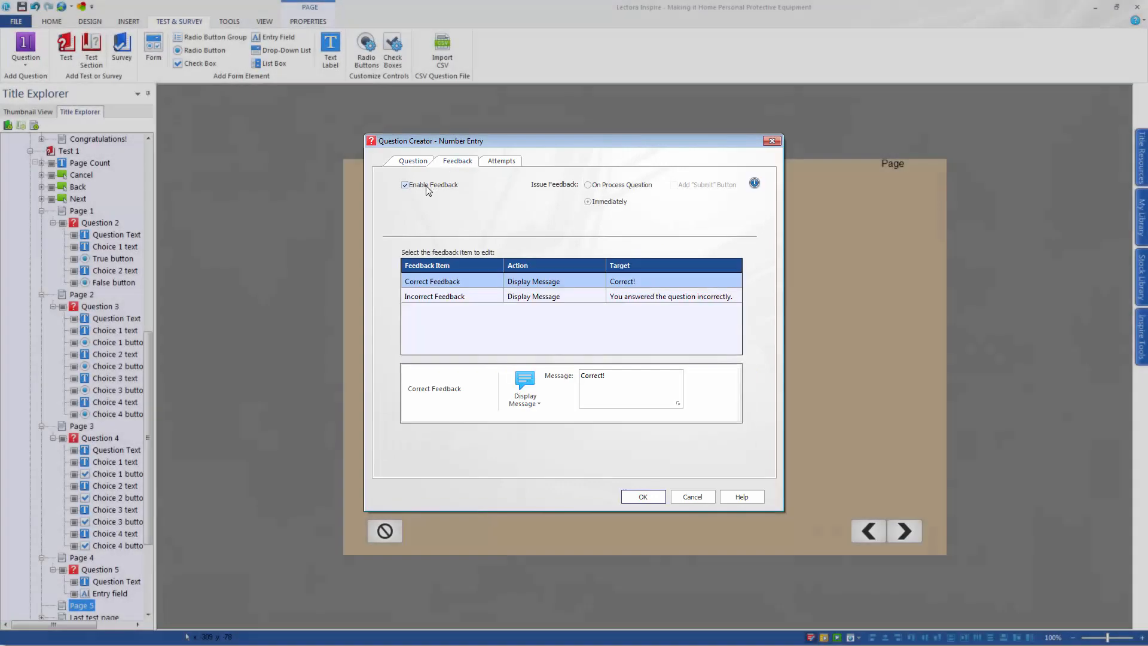
click(643, 497)
Place the entry field in a gap between "There are" and "types" on Page 5 and go to the last test page
click(476, 285)
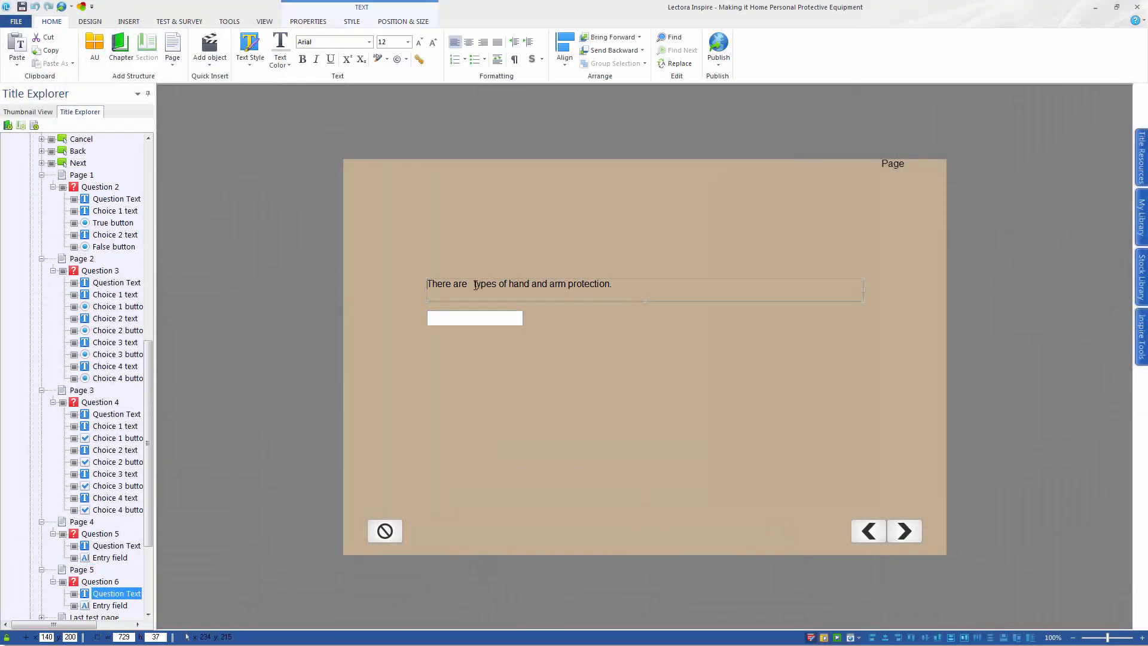
drag(500, 317, 543, 283)
click(555, 285)
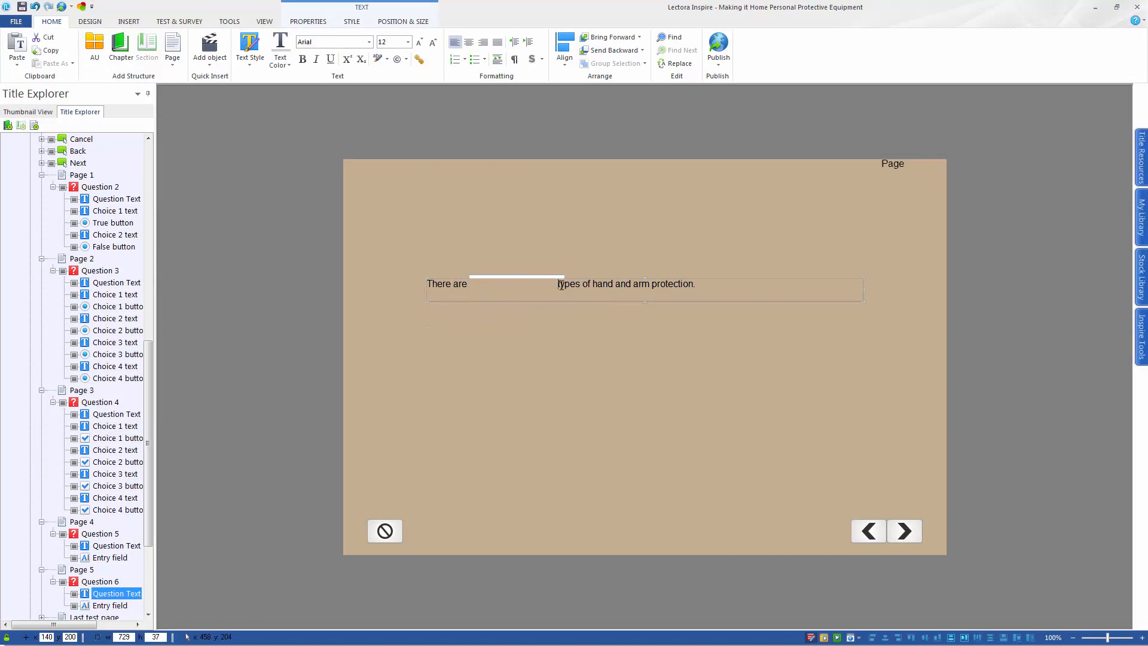
click(561, 330)
click(530, 284)
key(Page_Down)
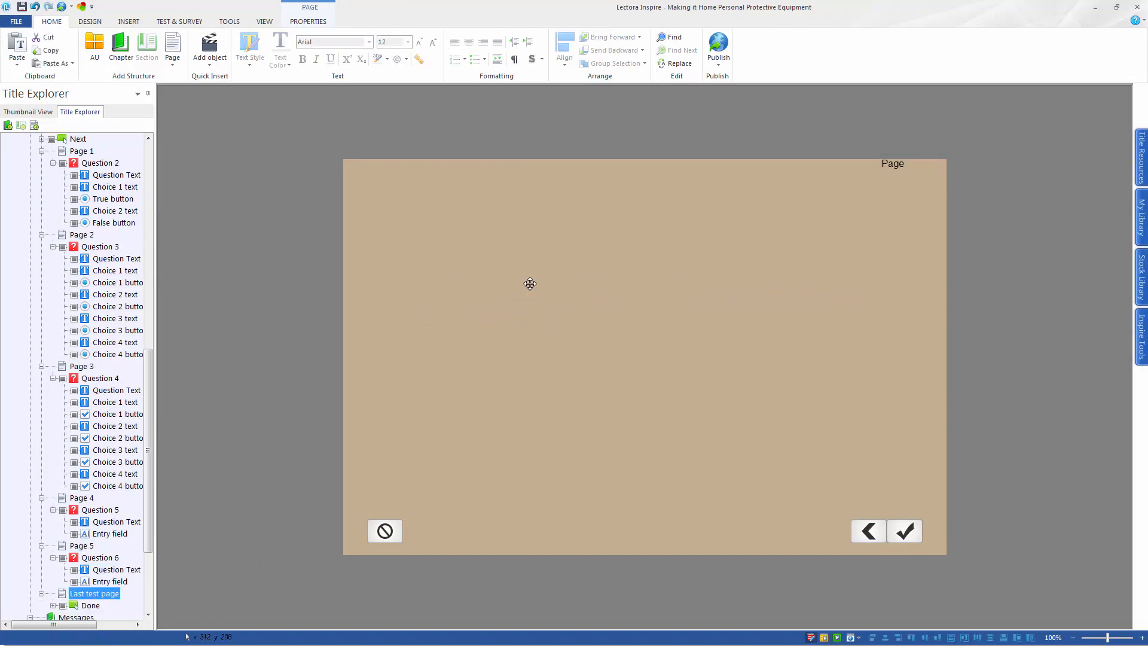
Add a new page after Page 5 and start a Matching question on it
click(86, 546)
click(536, 279)
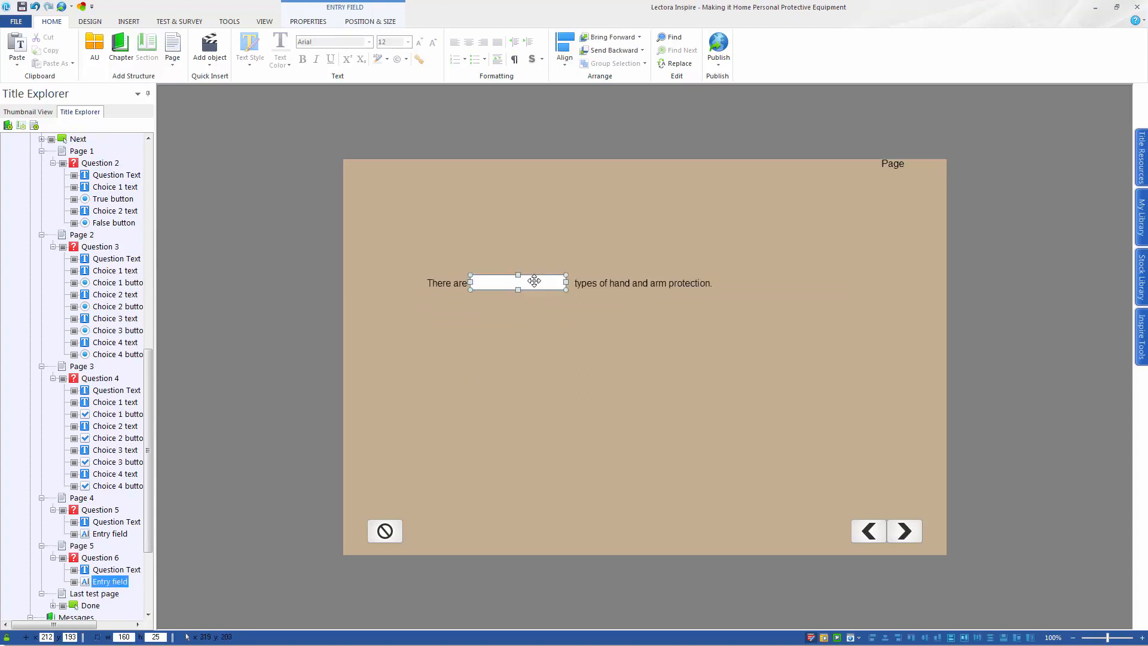
click(74, 545)
click(173, 48)
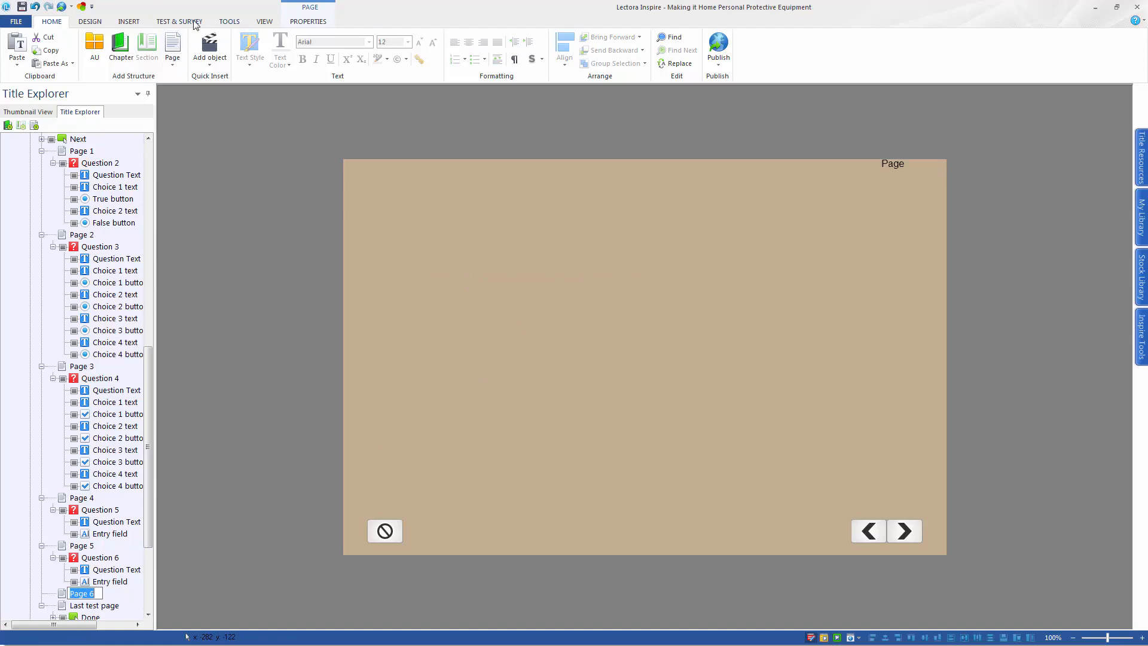
click(180, 22)
click(16, 63)
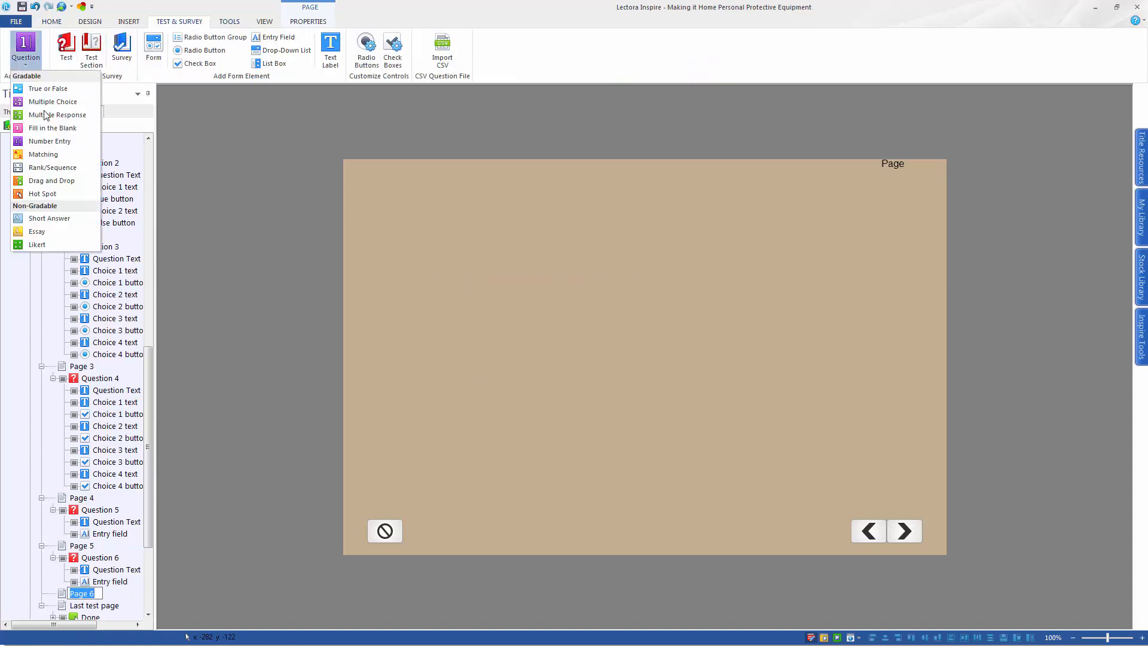
click(58, 154)
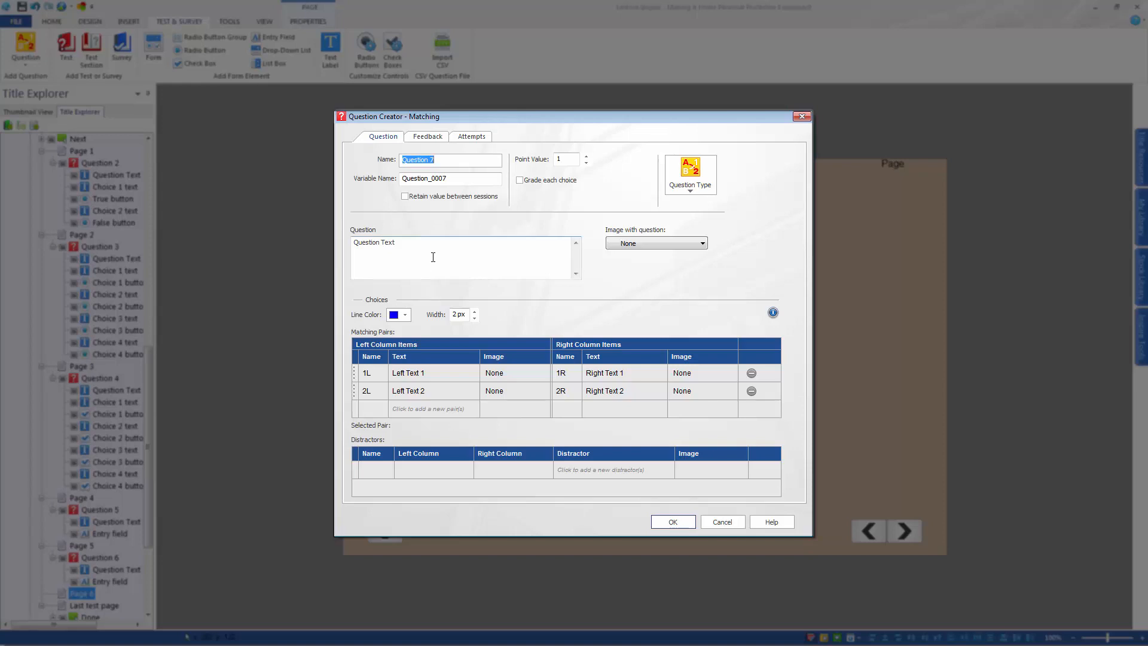
Set the Matching question text to "Match the hat with the provided defintiion:"
click(433, 257)
key(ctrl+a)
text(Match the hat with the provided defintiion:)
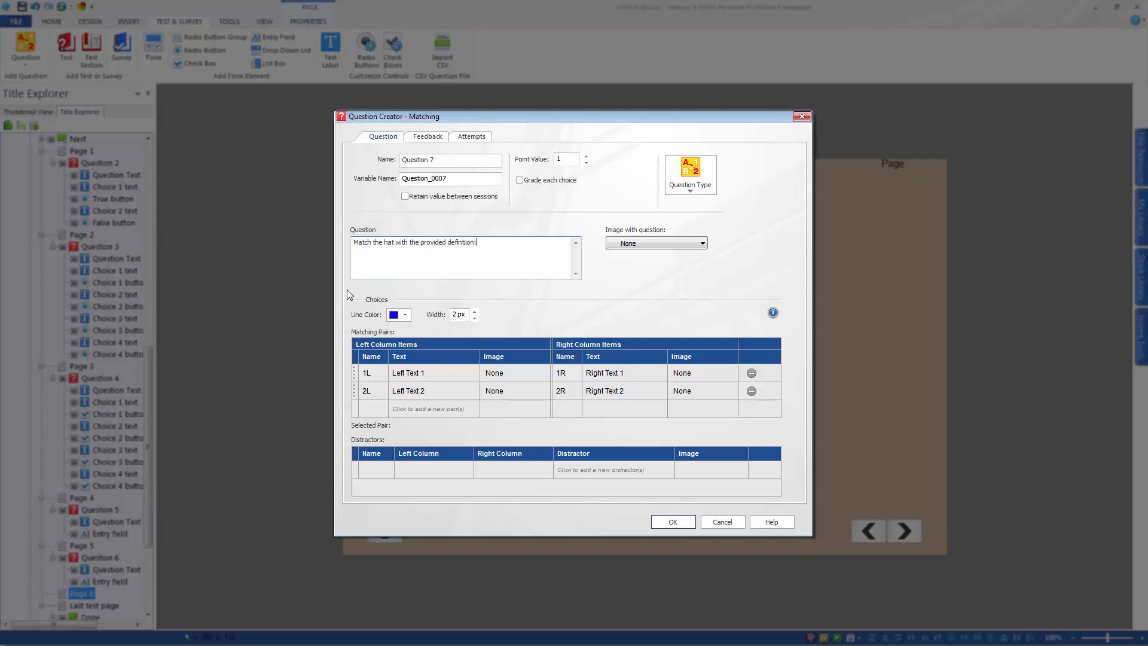
Set the left column items of the matching pairs to Class A, Class B and Class C
click(408, 372)
text(Class)
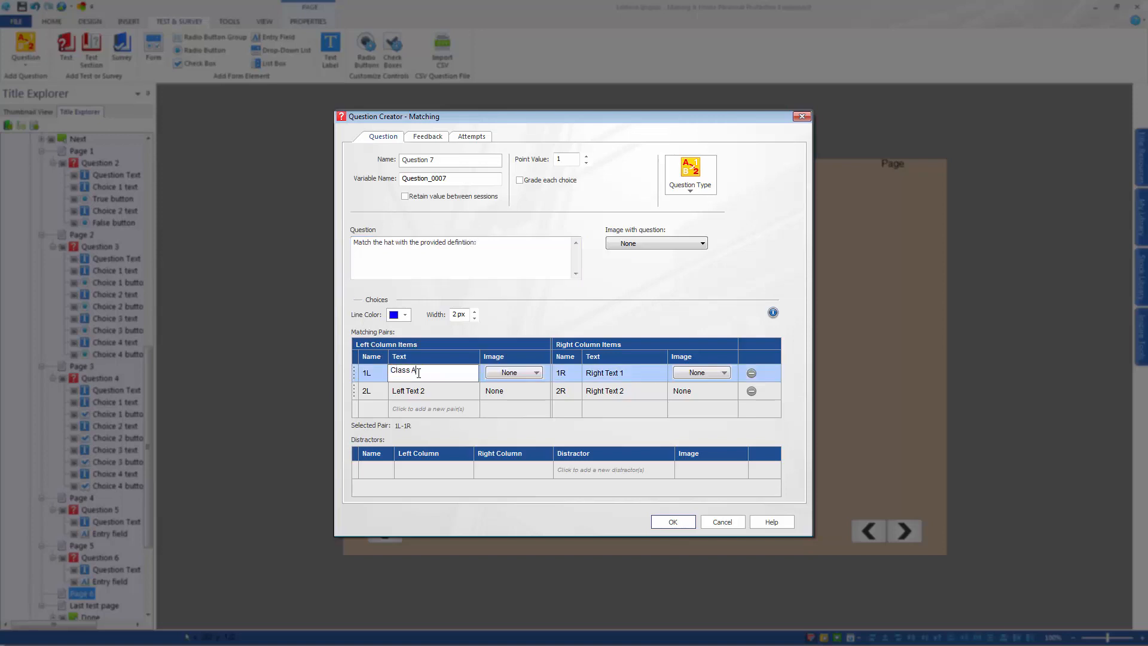
click(419, 392)
text(Class B)
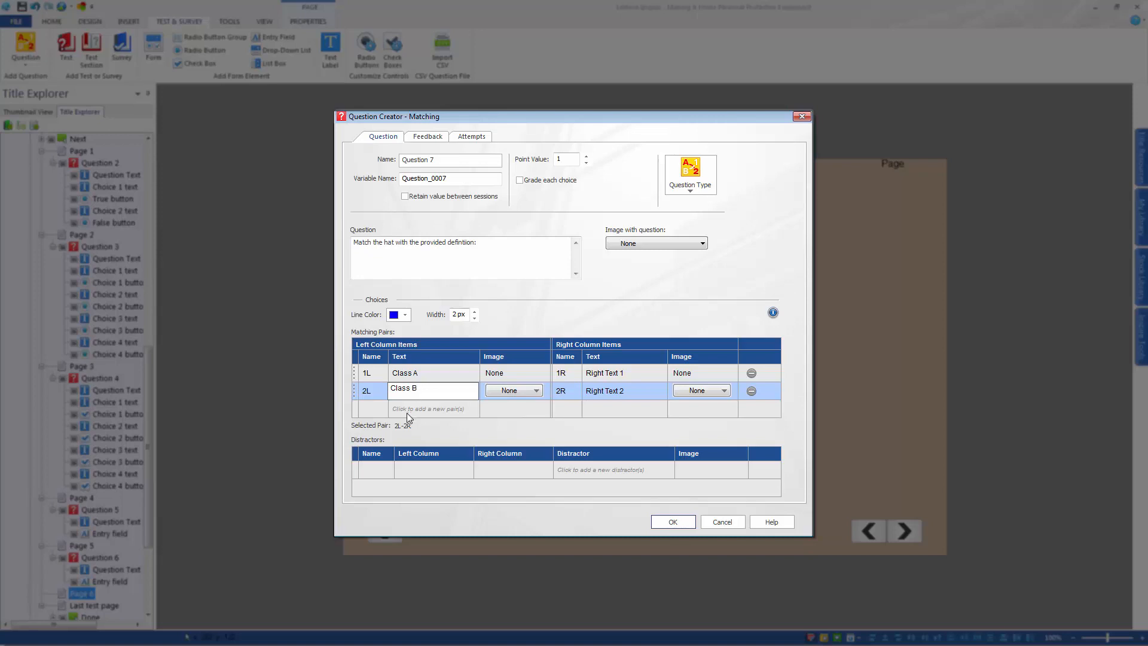
click(408, 410)
text(Class C)
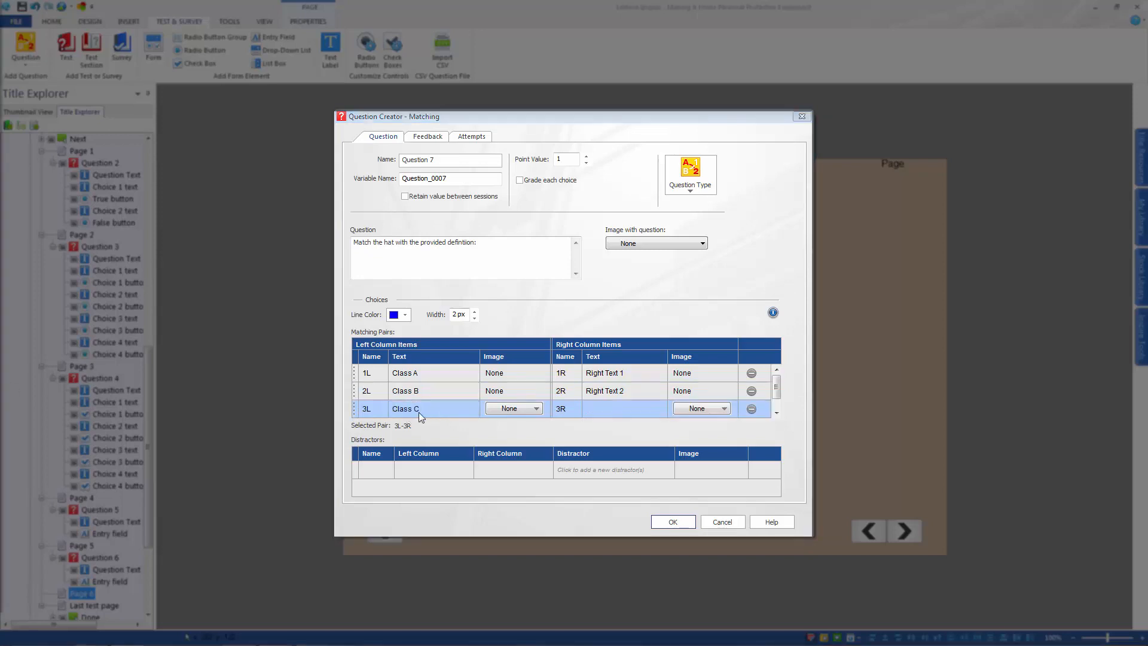
Paste the matching hat protection descriptions as the right column items for Class A, B and C and confirm the question
click(605, 373)
key(ctrl+v)
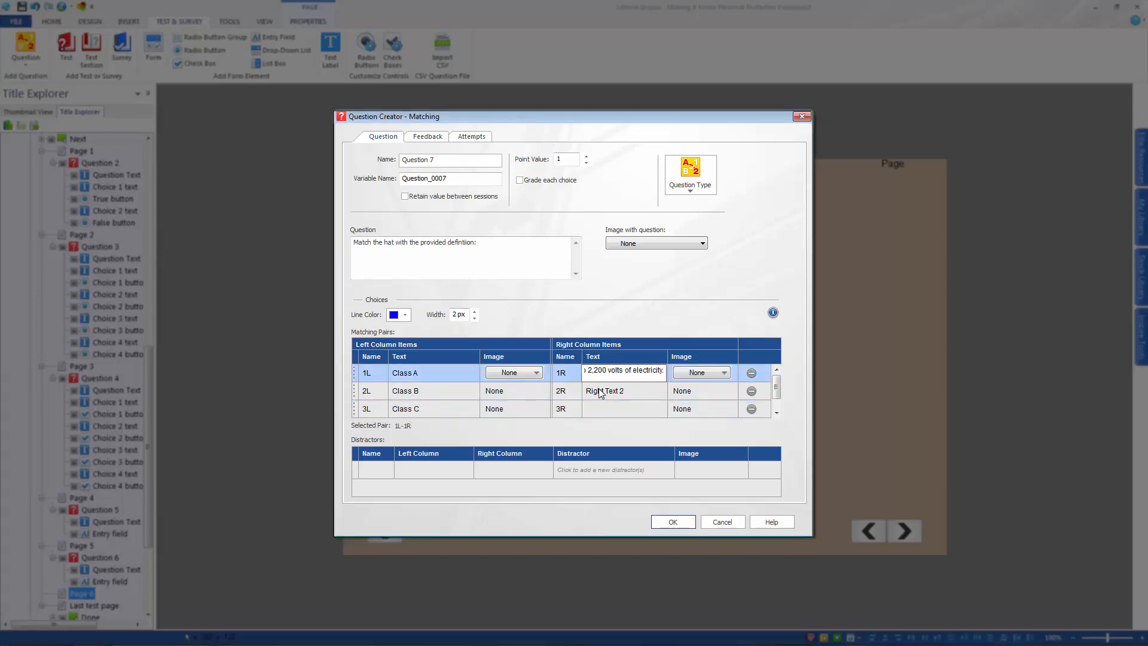
click(599, 391)
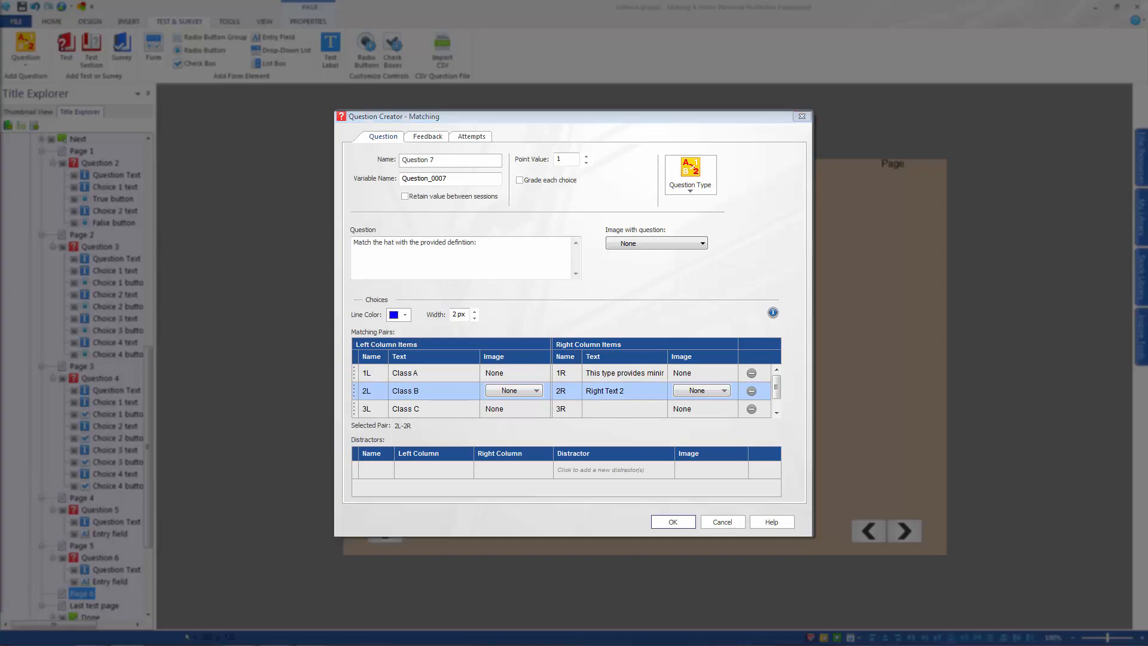
click(641, 393)
key(ctrl+v)
click(632, 409)
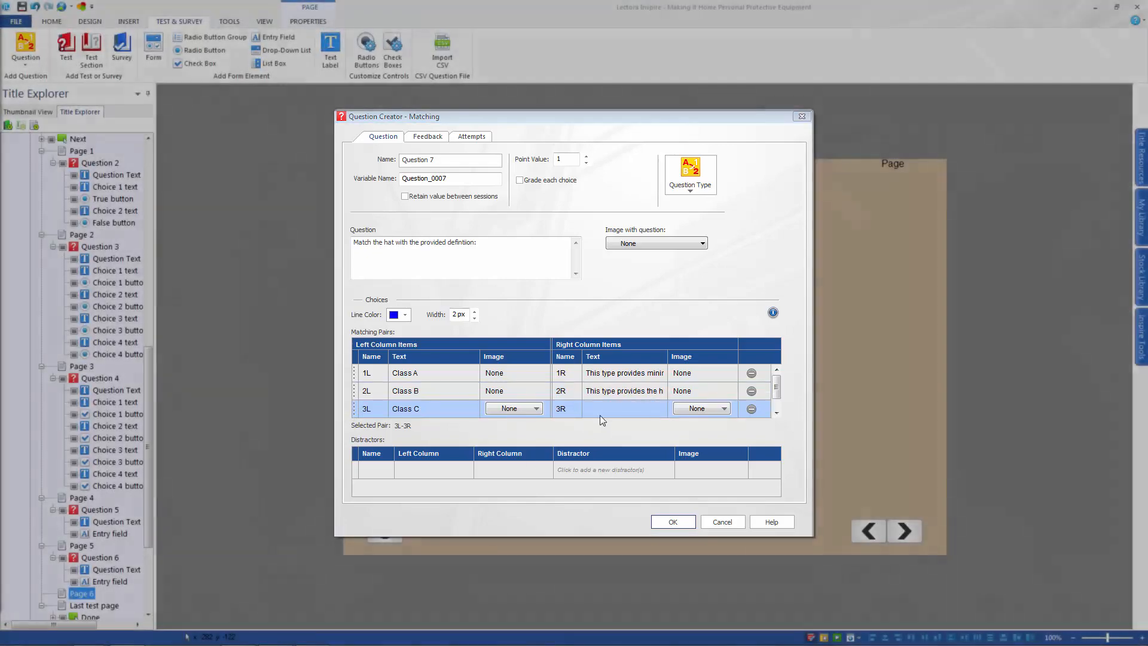
click(604, 410)
key(ctrl+v)
click(686, 517)
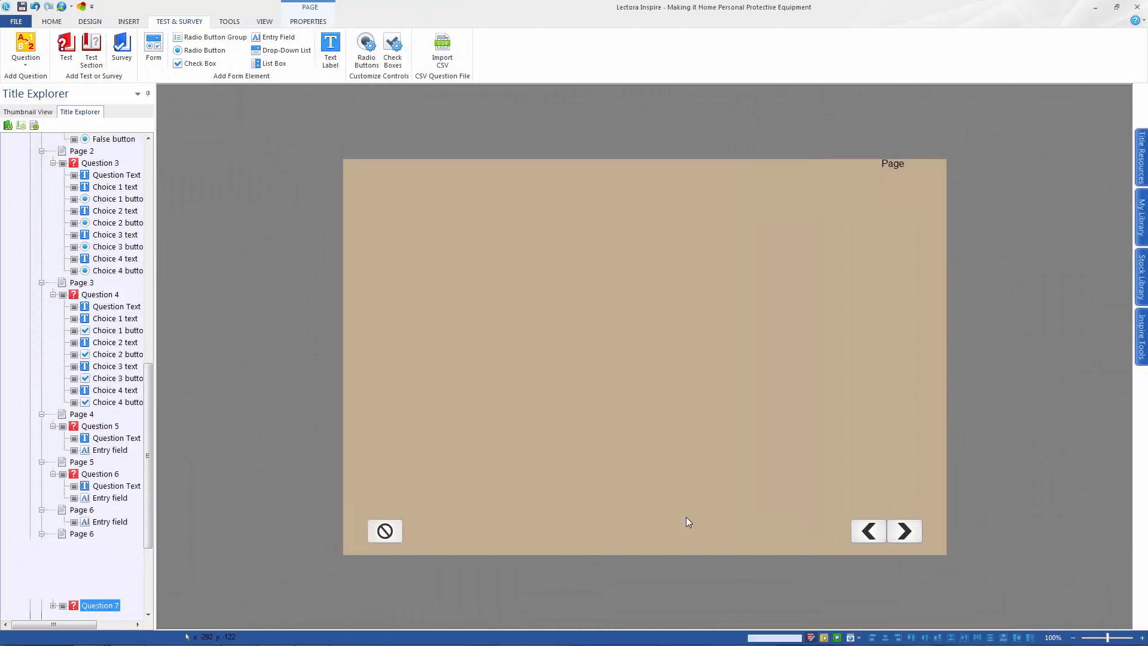
Reopen the Matching question for editing, enable its feedback and confirm
click(169, 51)
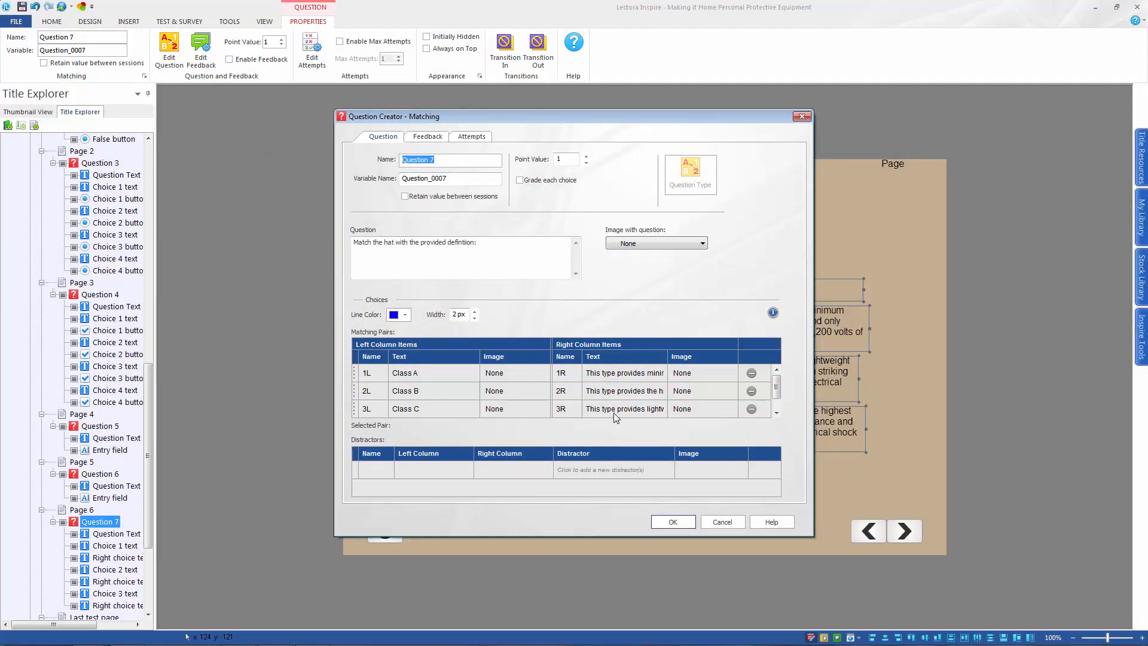
click(436, 140)
click(375, 161)
click(679, 523)
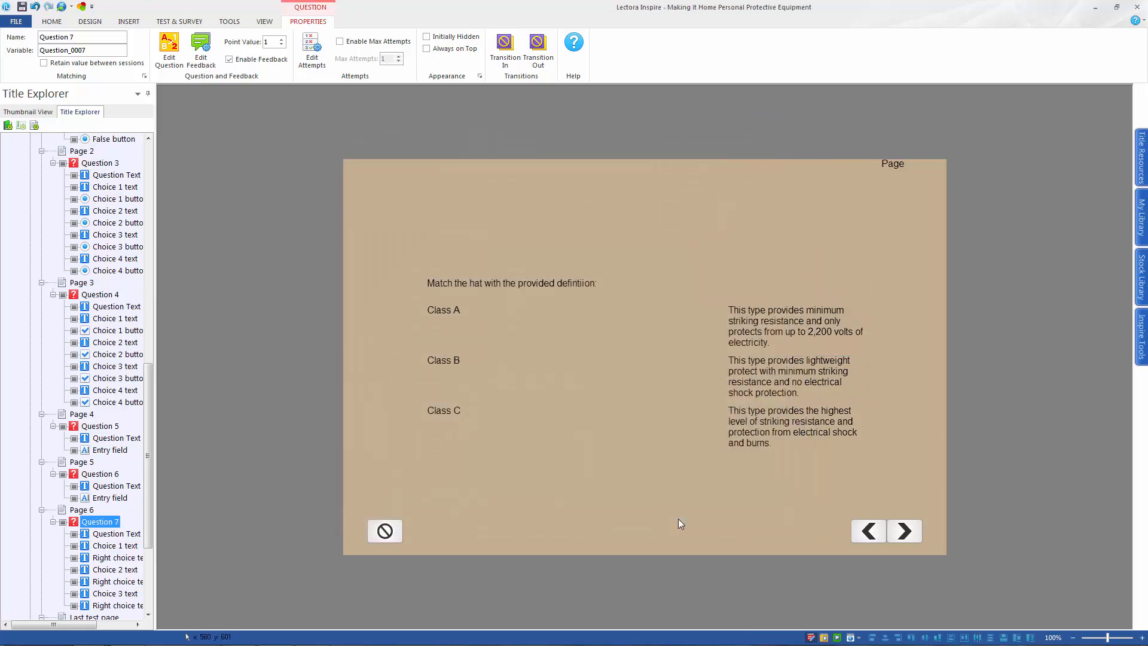
Add a new page after Page 6 and start a Rank/Sequence question on it
click(82, 510)
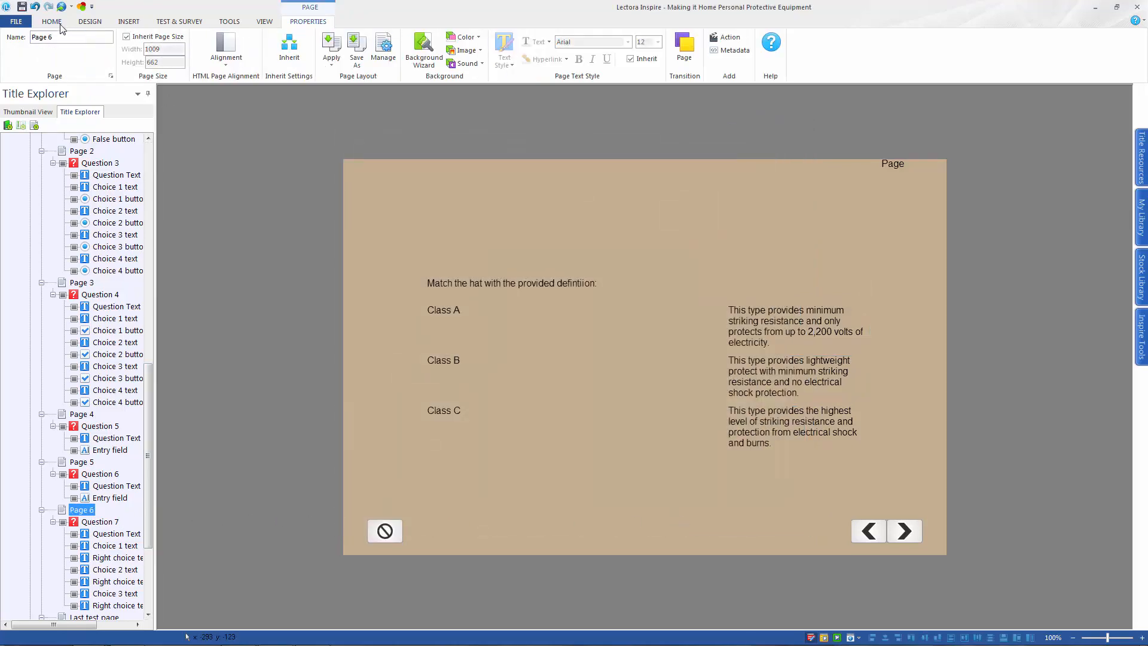
click(170, 48)
click(179, 22)
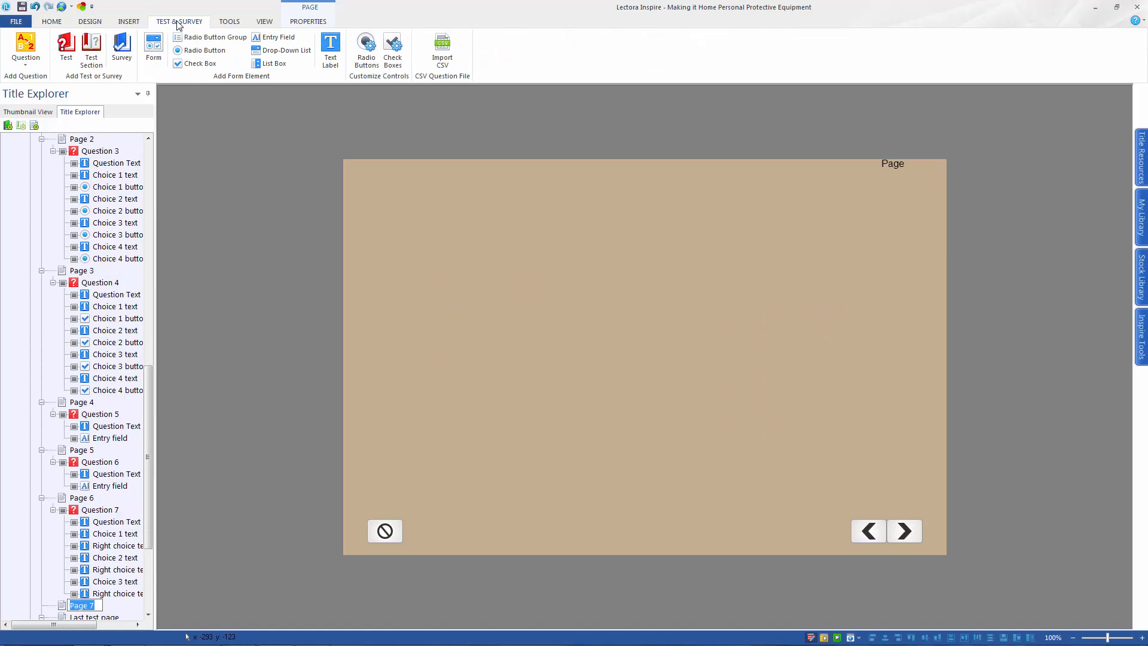
click(25, 51)
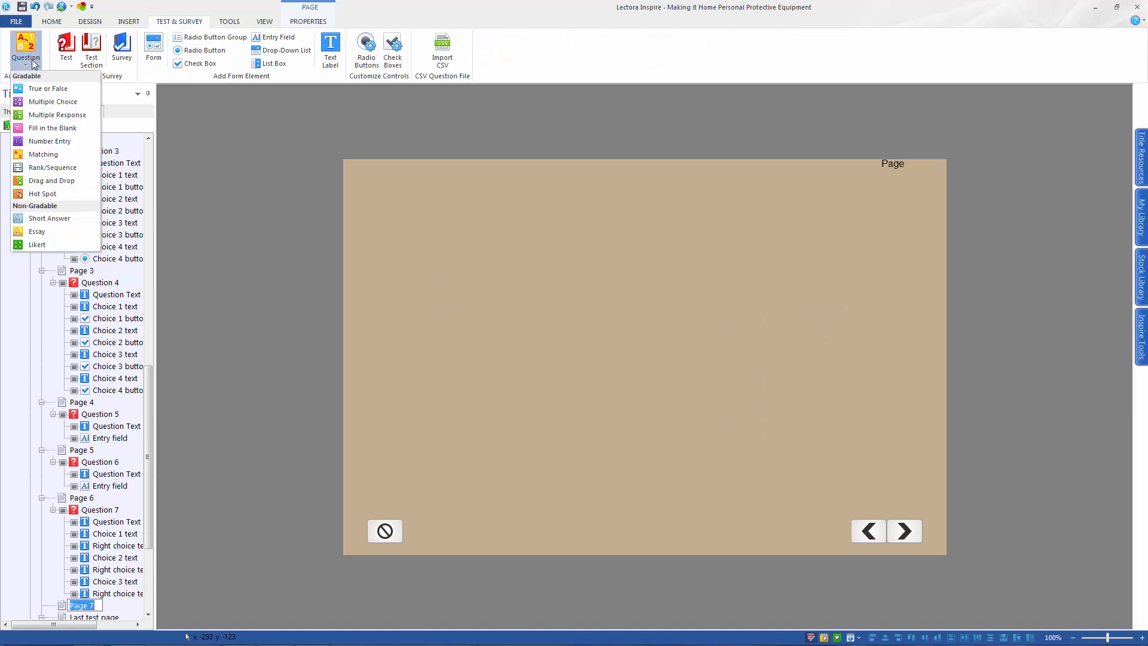
click(53, 167)
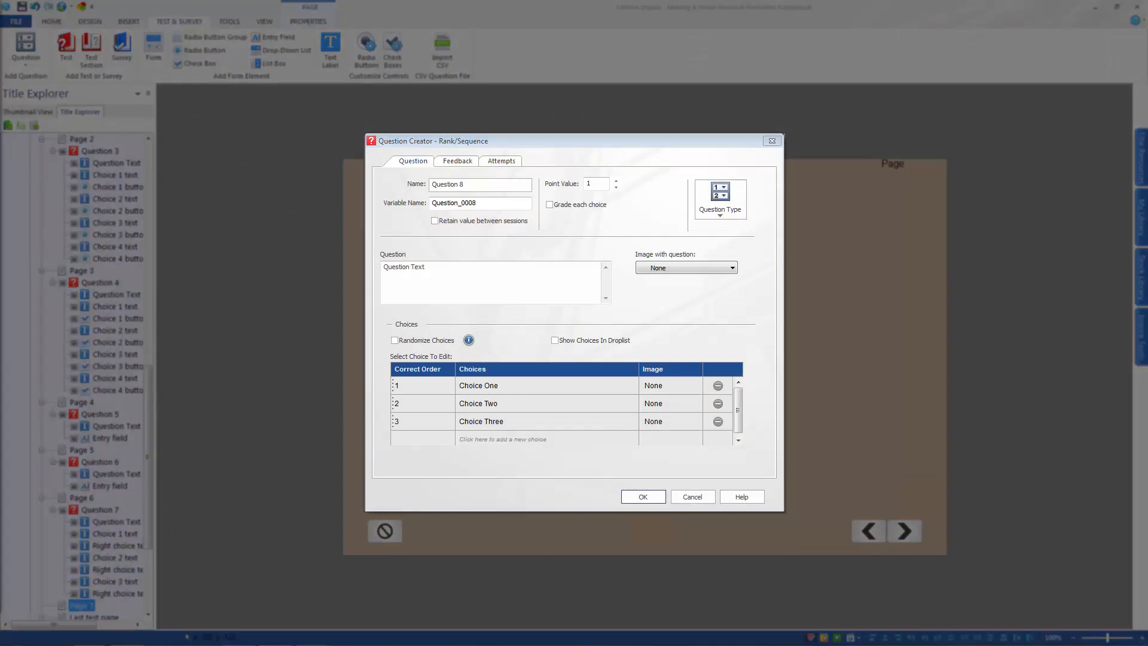
Set the question to "Rank (from 1 – highest to 3 – lowest) the eye protection based on its risk protection." with ordered choices Face shield, Goggles, Safety spectacles
drag(444, 269, 359, 269)
text(Rank (from 1 – highest to 3 – lowest) the eye protection based on its risk protection.)
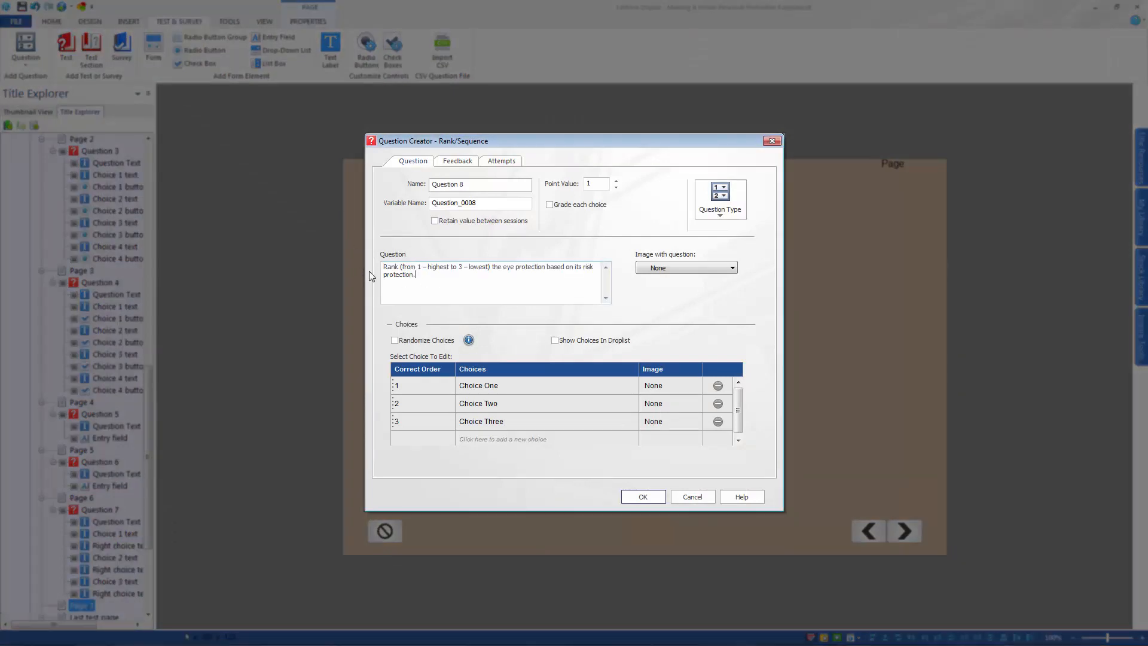
click(472, 386)
click(472, 387)
text(Face shield)
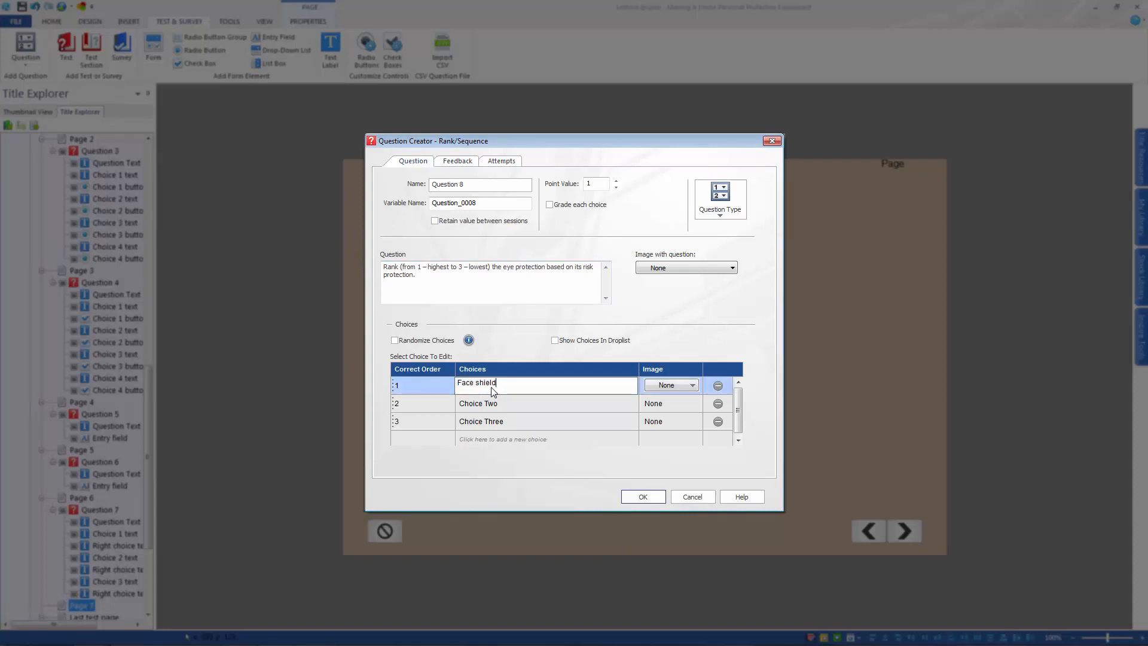
click(476, 404)
click(478, 399)
text(Gog)
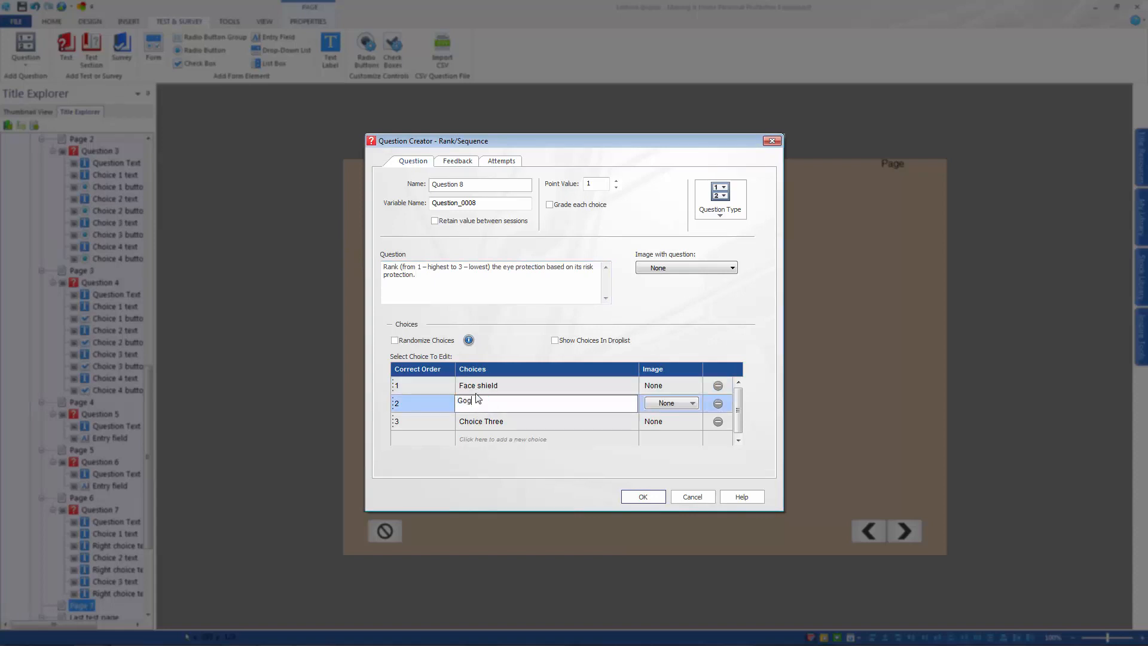
click(471, 425)
click(470, 425)
text(Safety spectacles)
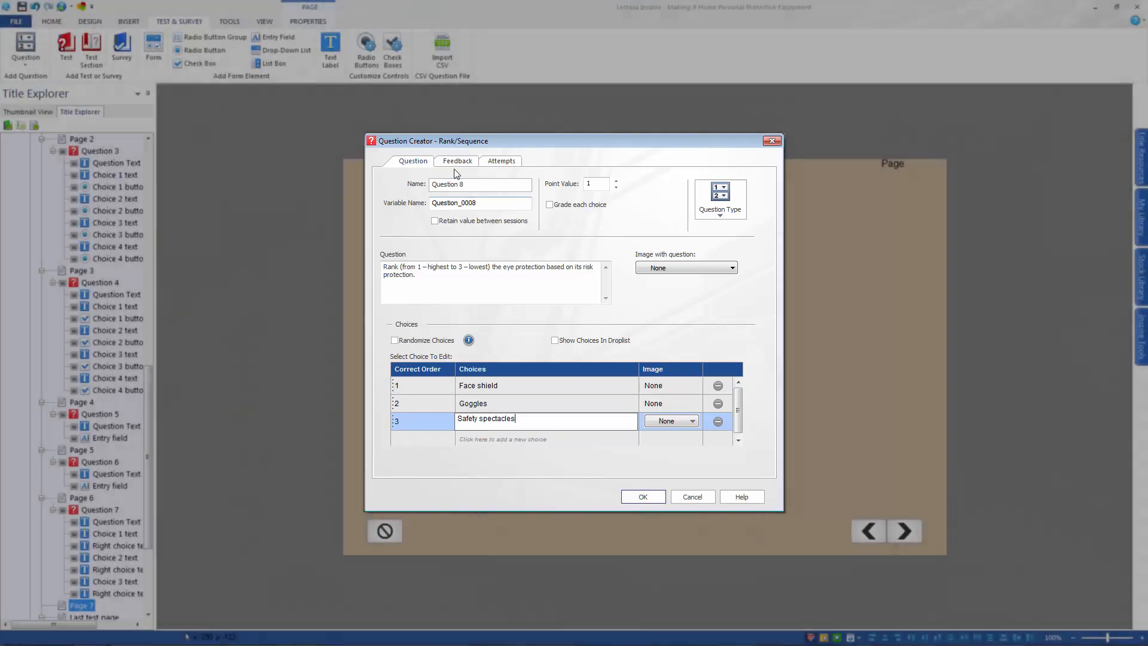
Enable feedback for the Rank/Sequence question and confirm it
click(458, 161)
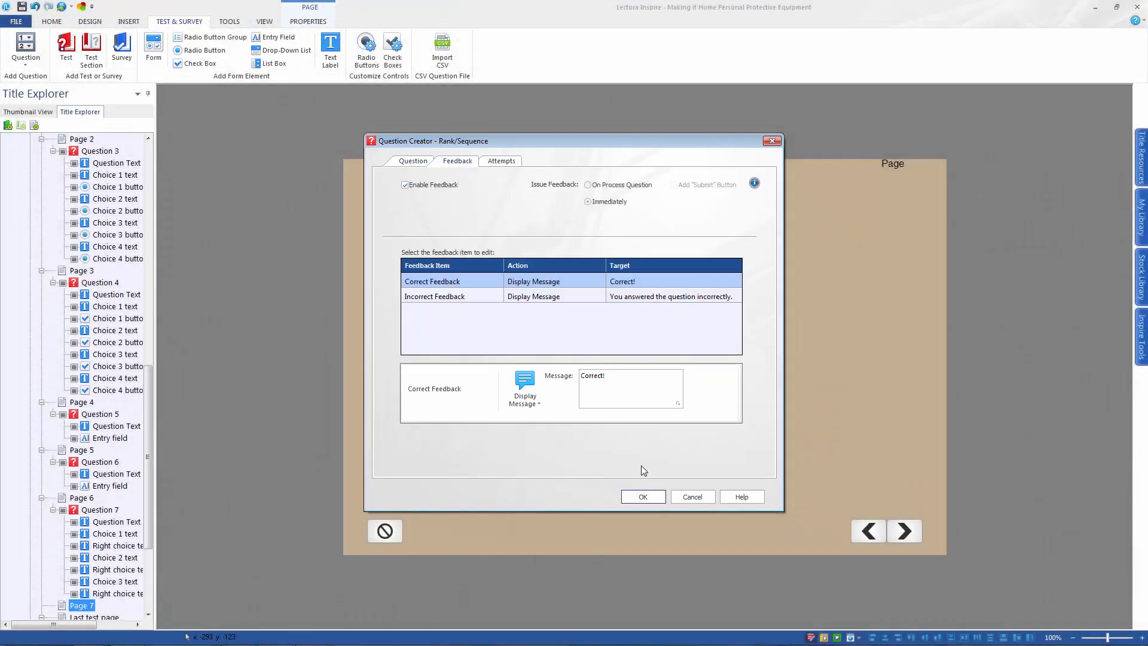
click(642, 497)
Add a new page after Page 7 and start a Drag and Drop question on it
scroll(149, 508, down, 3)
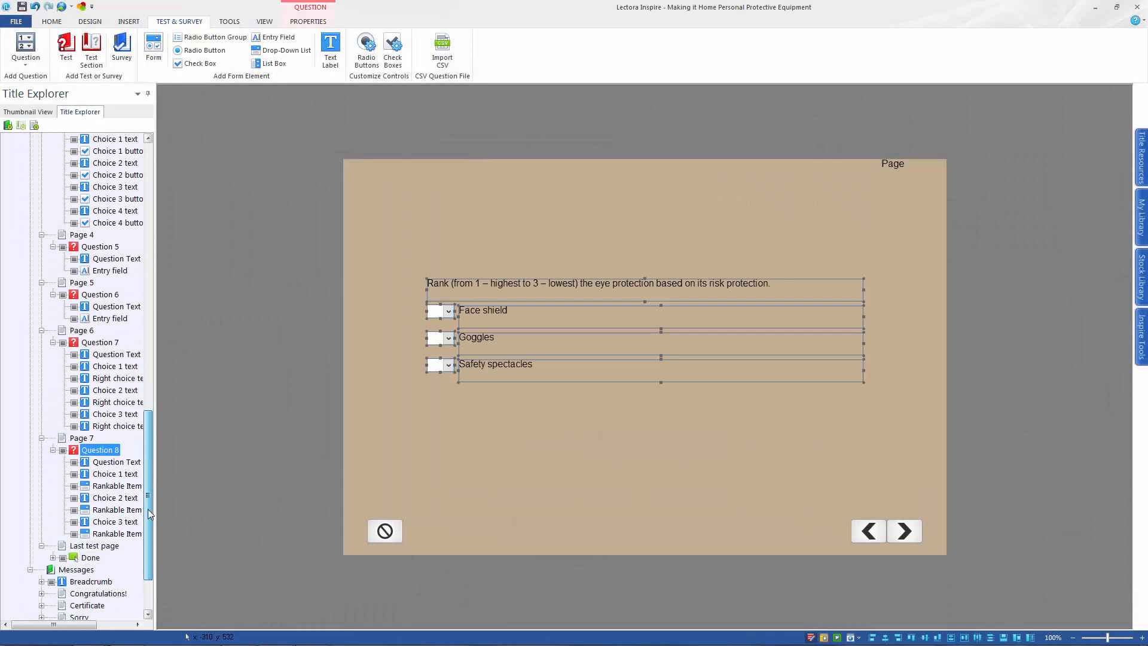
click(81, 402)
click(59, 24)
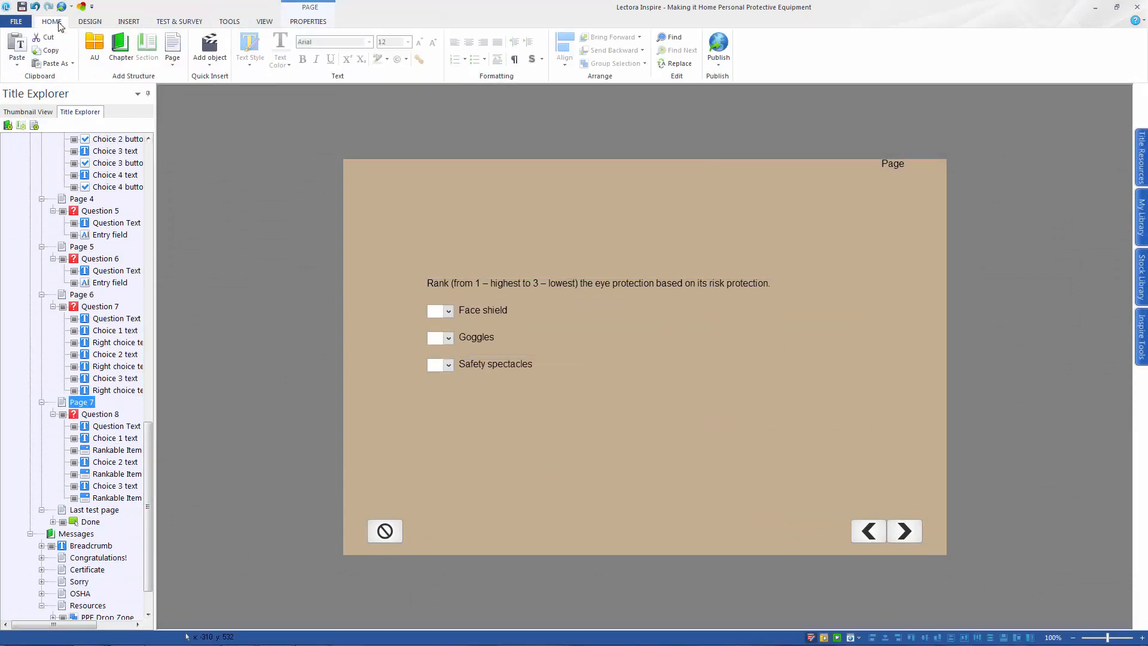
click(172, 47)
click(179, 21)
click(25, 48)
click(51, 180)
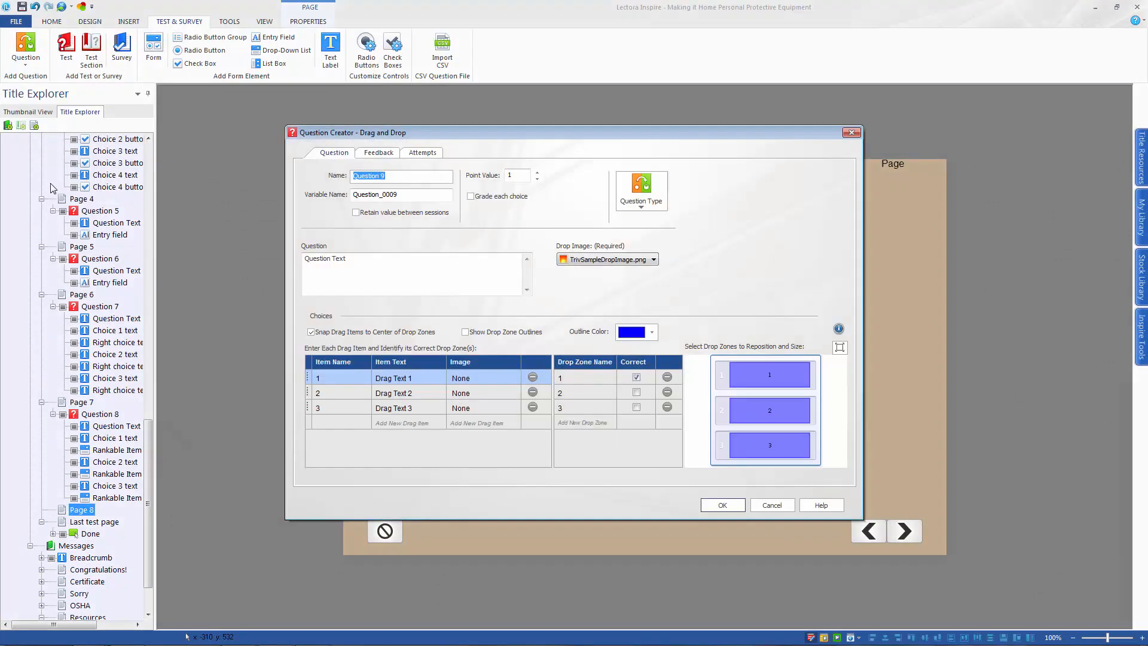
Set the Drag and Drop question text to "Drag the eye protection in the proper category."
text(Drag the appropriate)
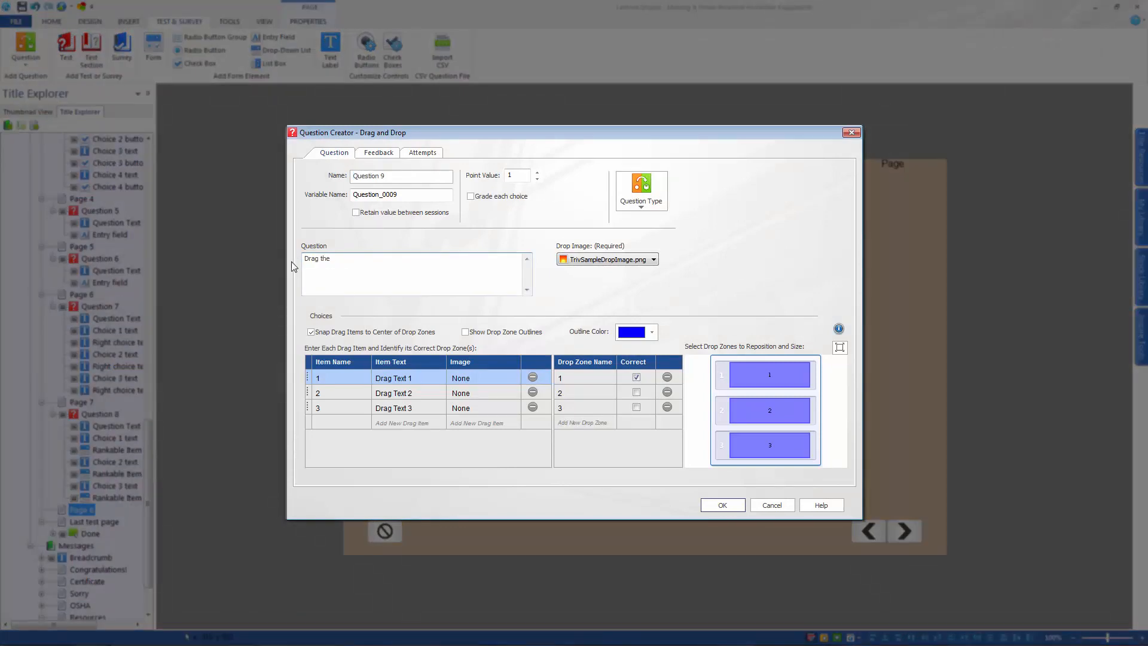
key(BackSpace)
key(BackSpace)
key(BackSpace)
key(BackSpace)
key(BackSpace)
key(BackSpace)
key(BackSpace)
key(BackSpace)
key(BackSpace)
key(BackSpace)
key(BackSpace)
text(eye protection in the proper category.)
Use PPE Drop Zone.bmp from the desktop as the drop image and remove drop zone 4
click(588, 260)
click(594, 281)
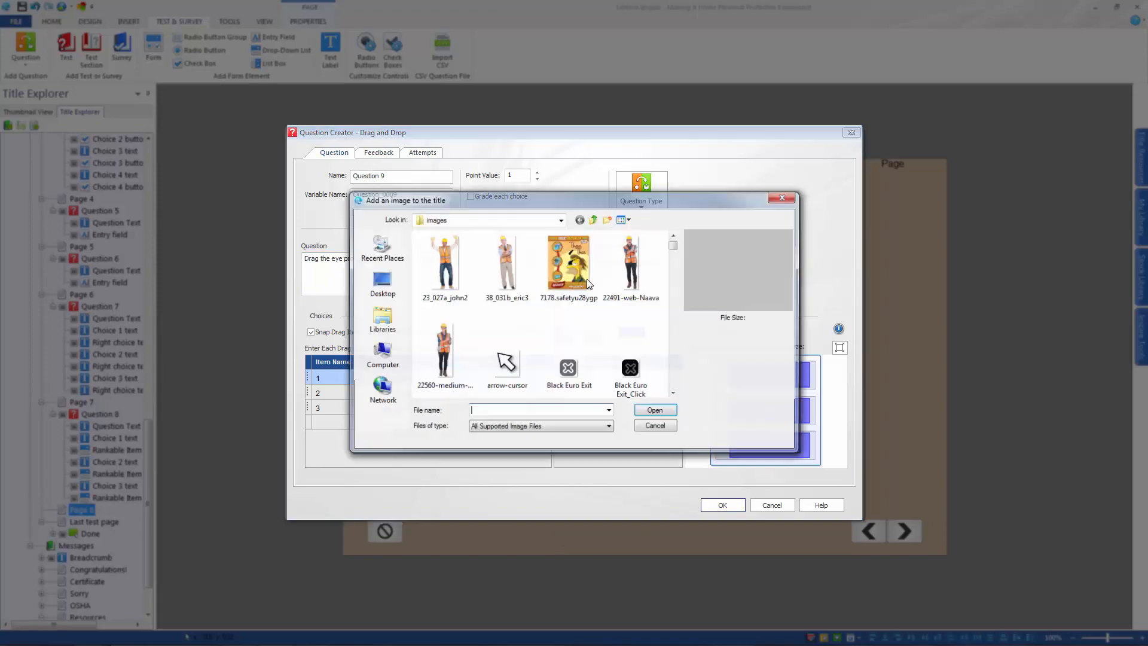
click(380, 281)
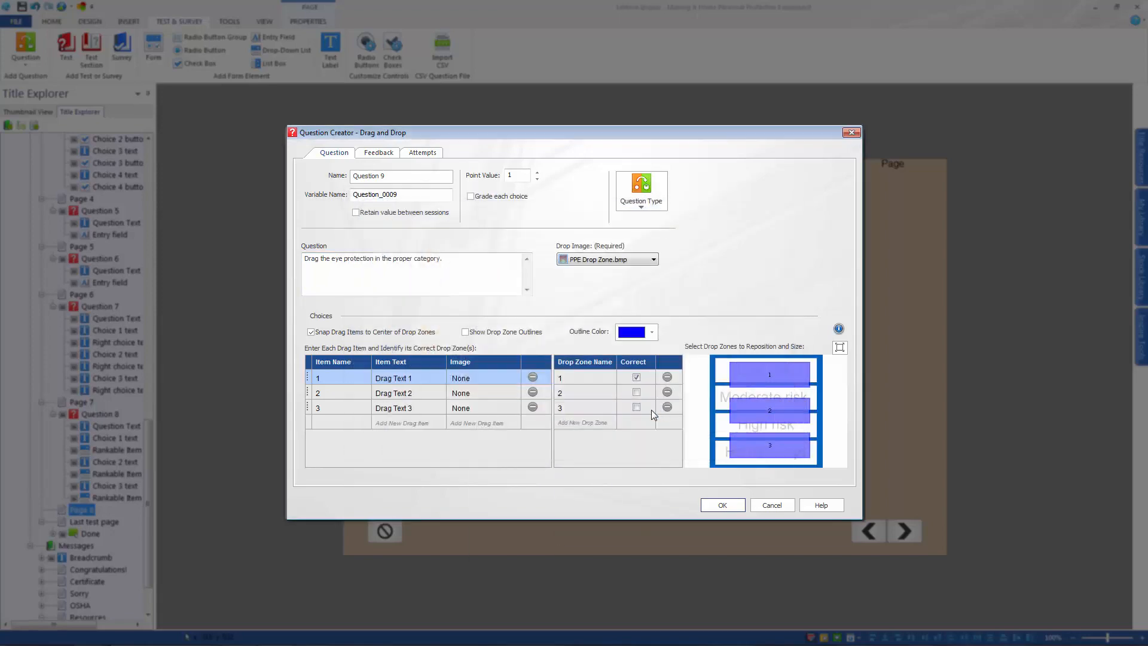
click(578, 421)
click(405, 381)
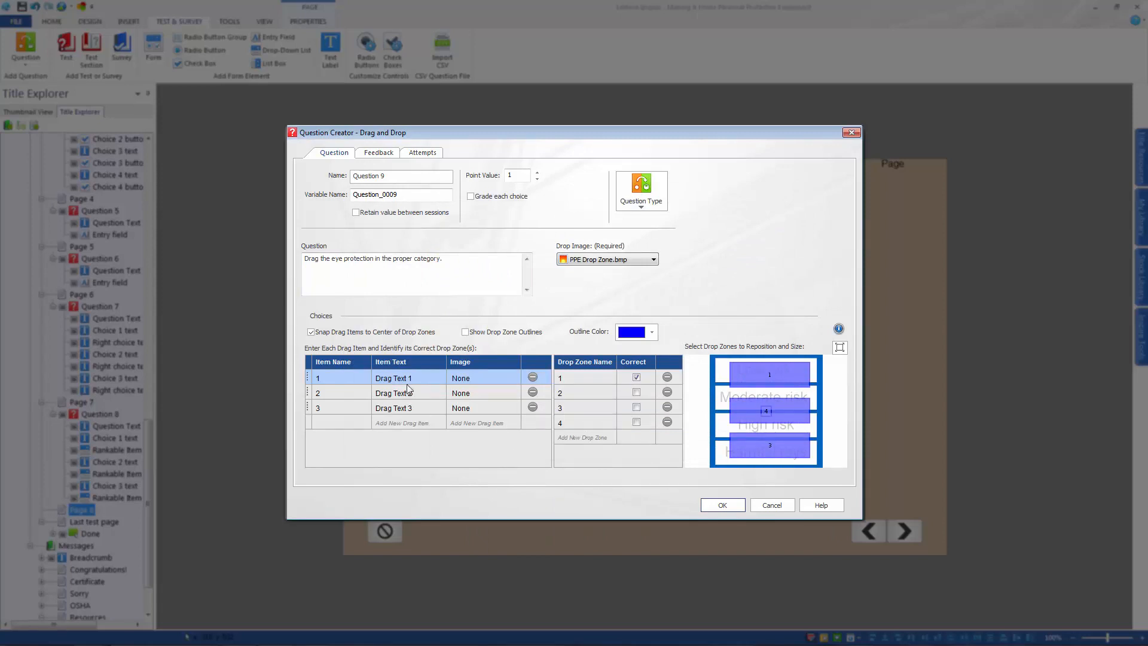
click(667, 422)
Assign goggles.png from the images folder as the image of drag item 1
click(414, 378)
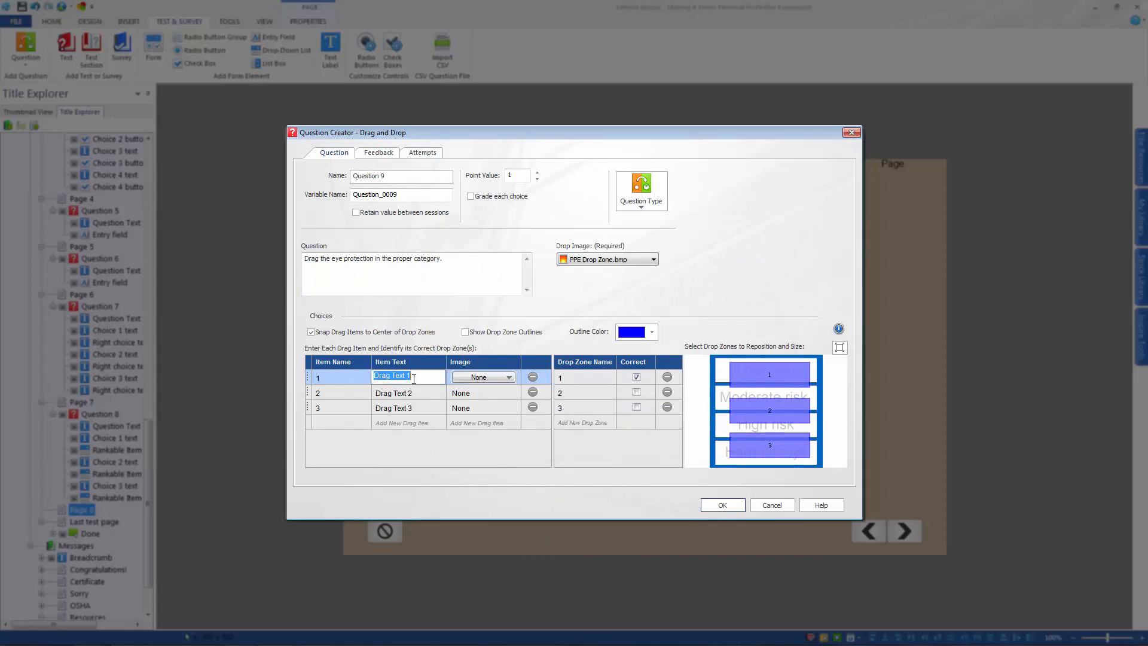
click(510, 377)
click(491, 393)
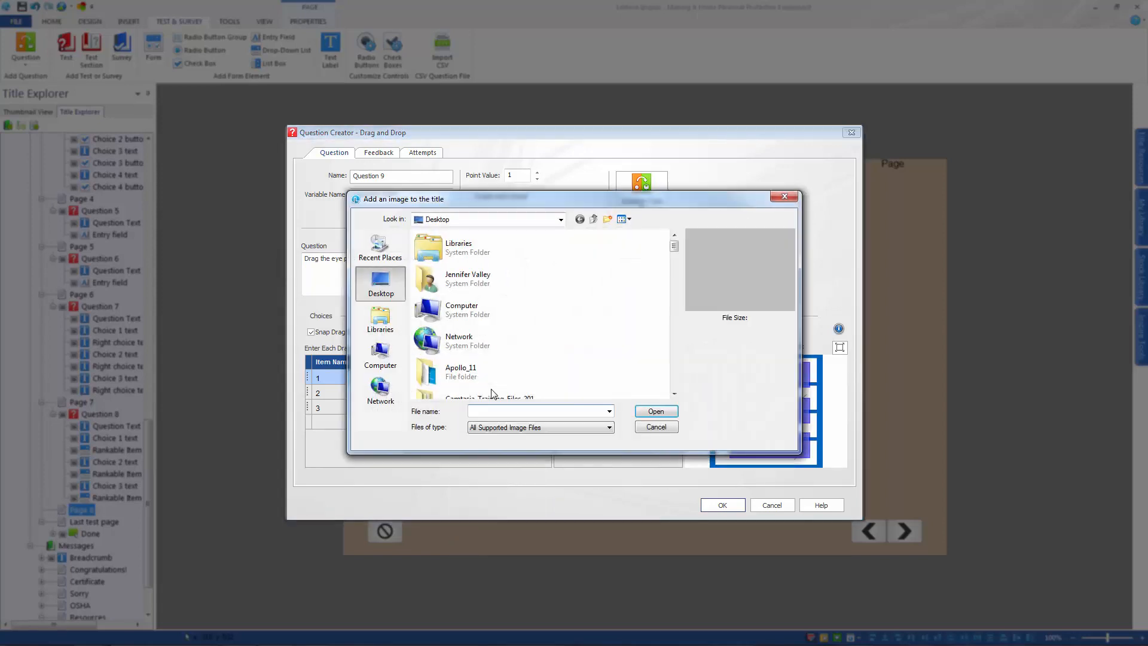
double_click(492, 394)
double_click(507, 263)
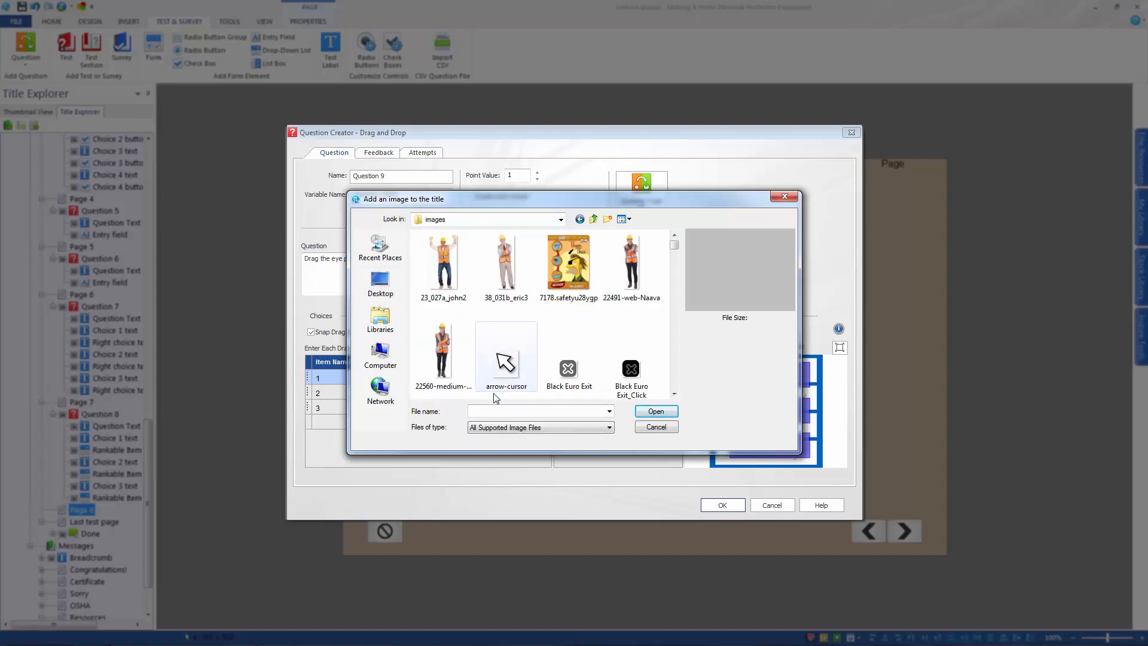
text(go)
key(Down)
key(Down)
key(Return)
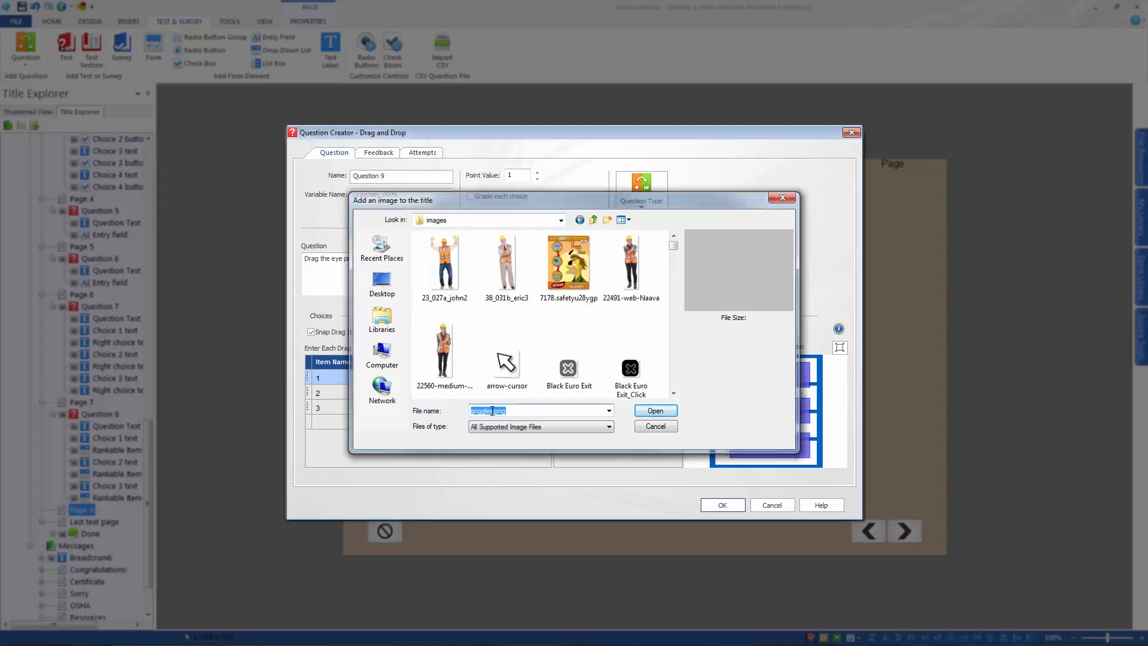
Assign faceshield.png from the images folder as the image of drag item 2
click(492, 393)
click(473, 407)
text(fa)
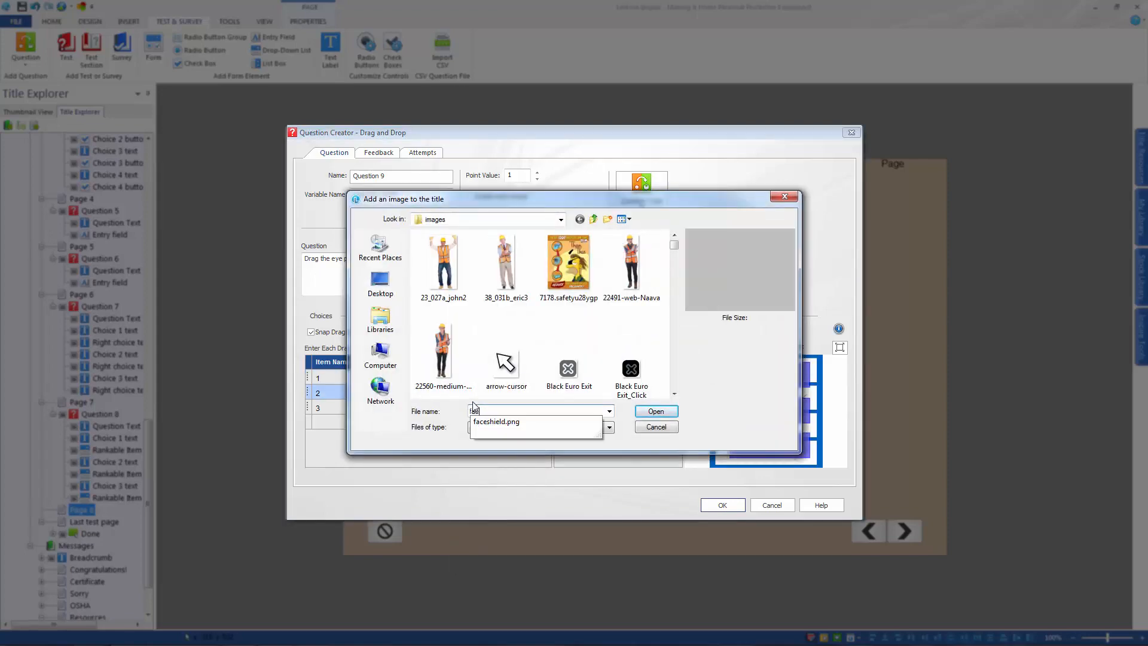
key(Down)
key(Return)
Assign welding.png from the images folder as the image of drag item 3
click(458, 411)
click(473, 419)
text(we)
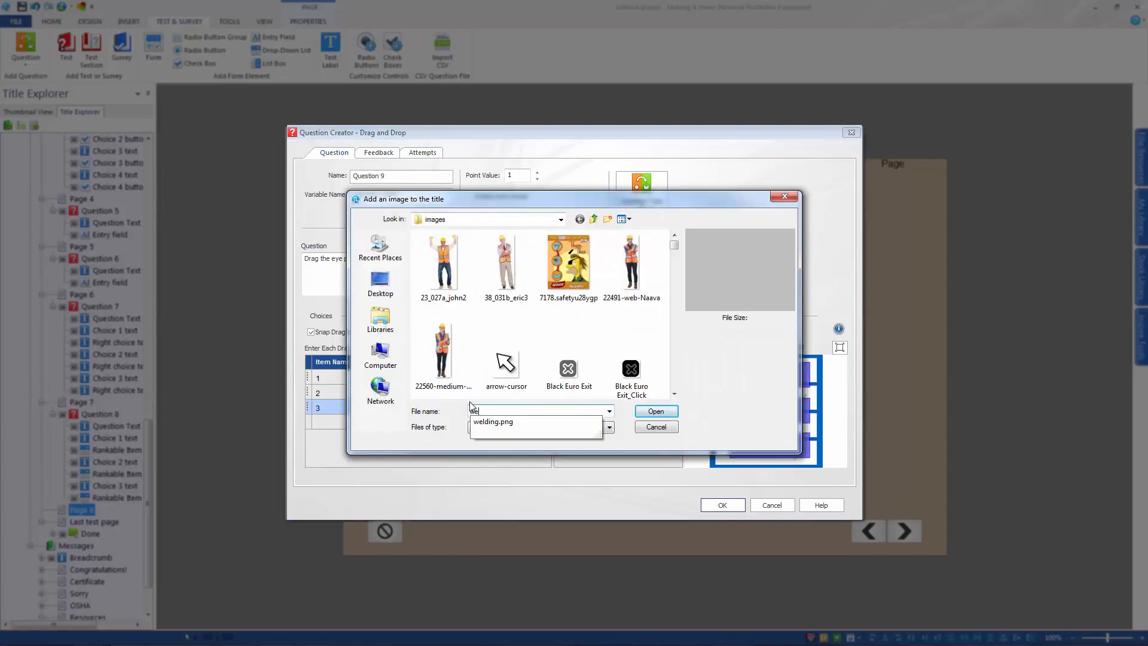
key(Down)
key(Return)
Add a fourth drag item and assign safetyspecs.png as its image
click(469, 422)
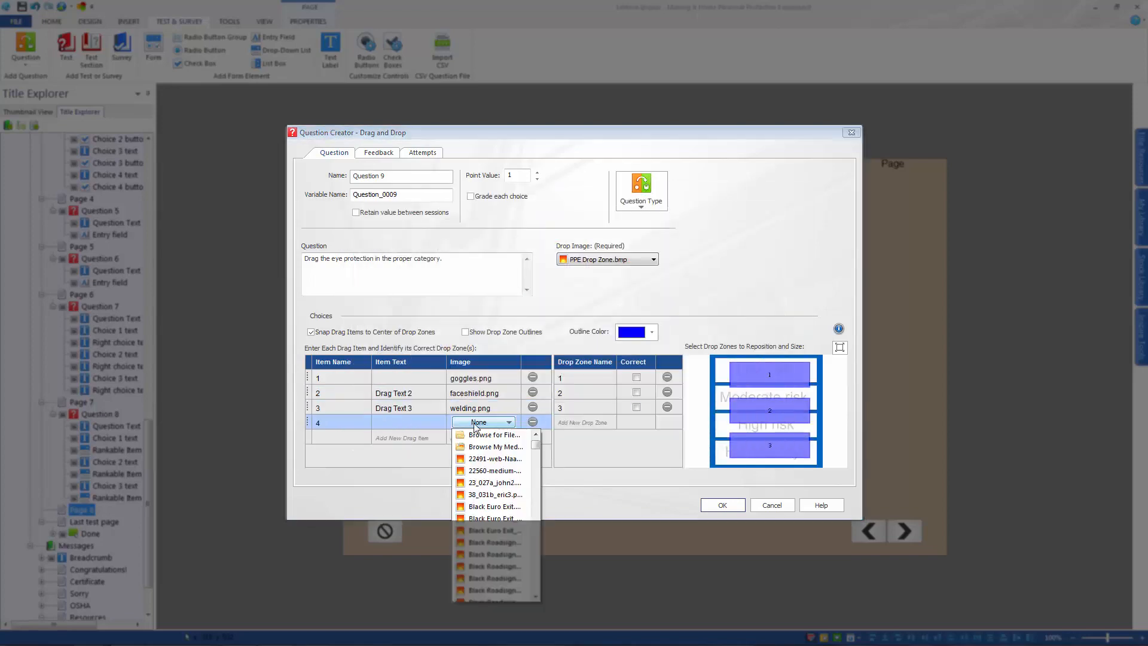
click(479, 433)
text(s)
key(Down)
key(Return)
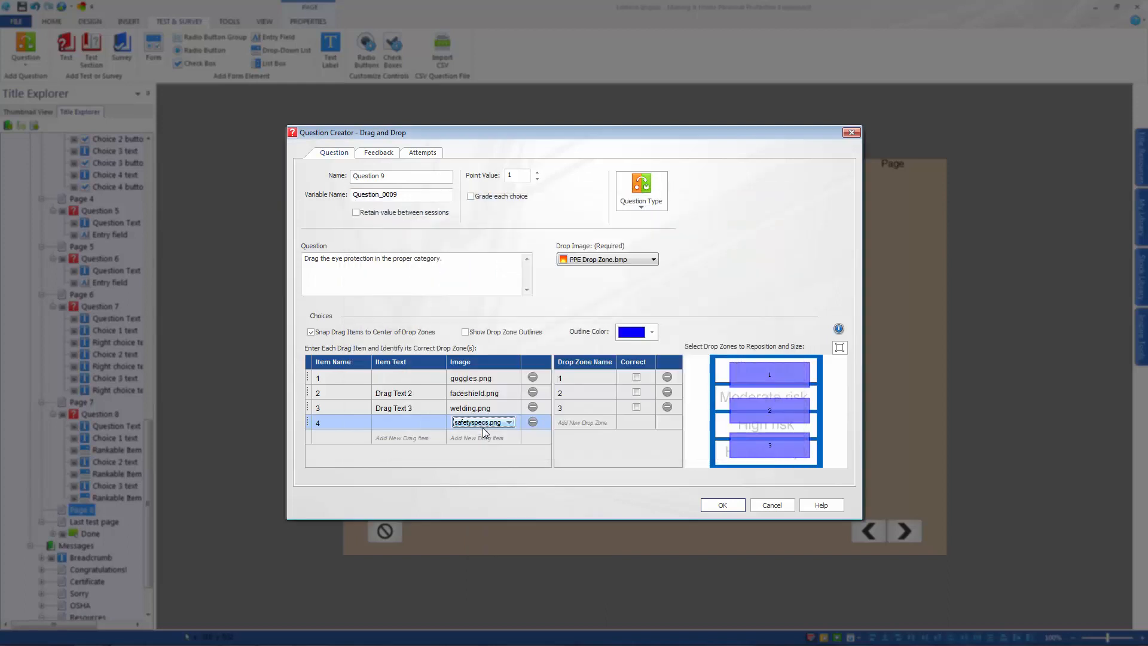
Clear the default item text of drag items 2 and 3 so only their images are used
click(412, 392)
drag(413, 392, 354, 392)
key(Delete)
click(418, 411)
drag(417, 411, 358, 411)
key(Delete)
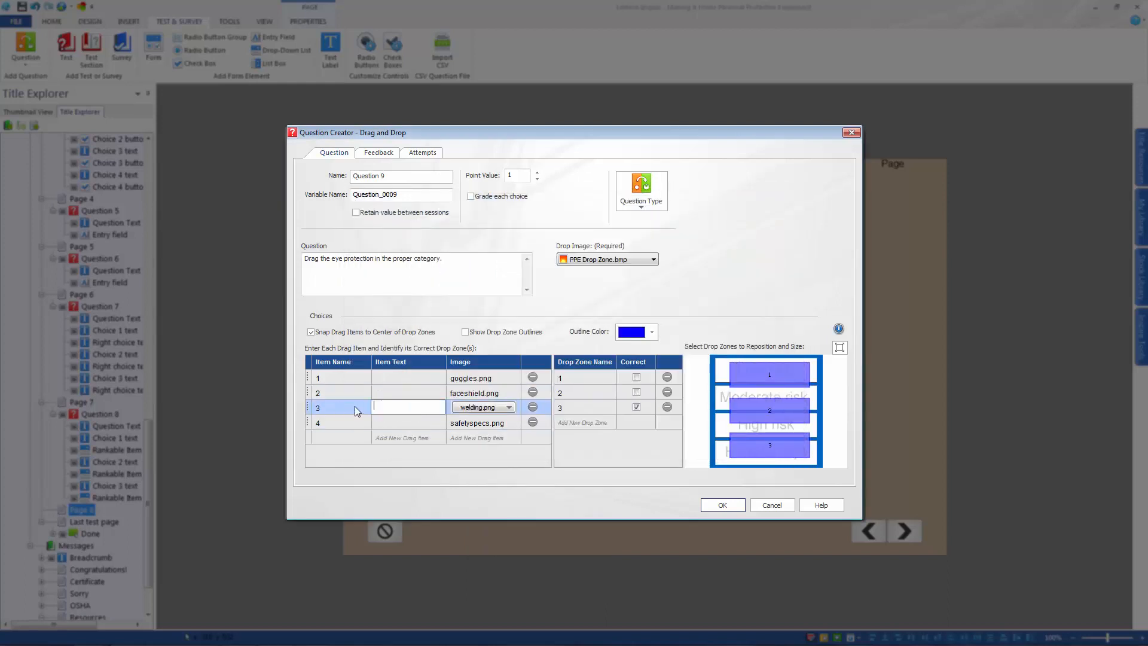
Add drop zone 4 and mark drop zone 3 as correct for the safetyspecs.png drag item
click(584, 428)
click(488, 380)
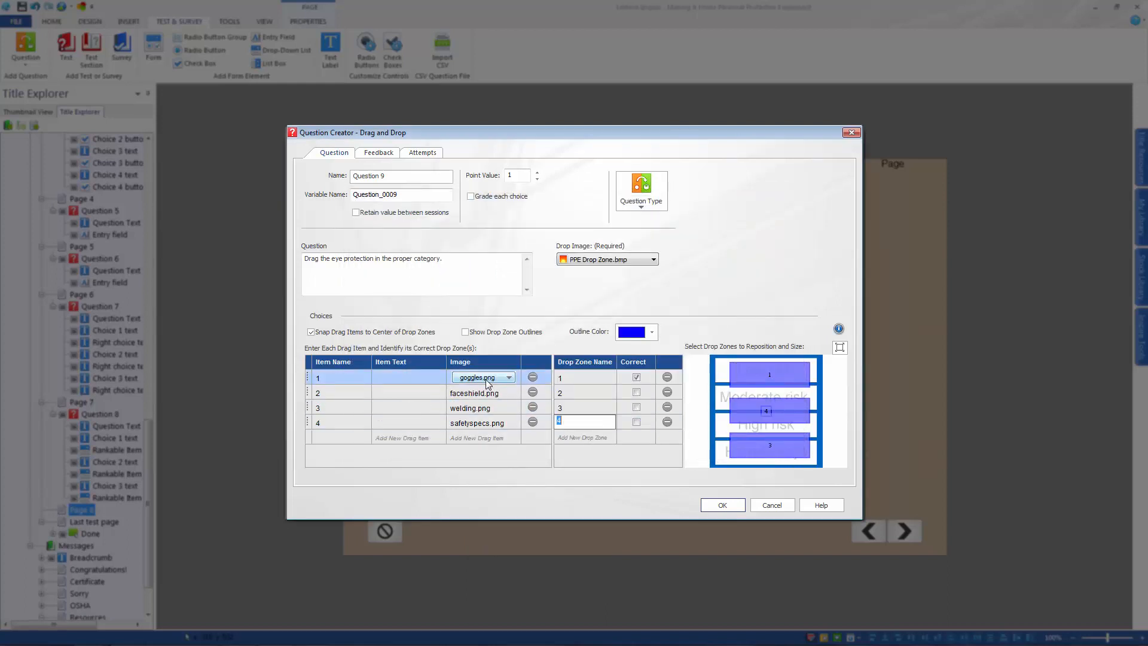
click(501, 393)
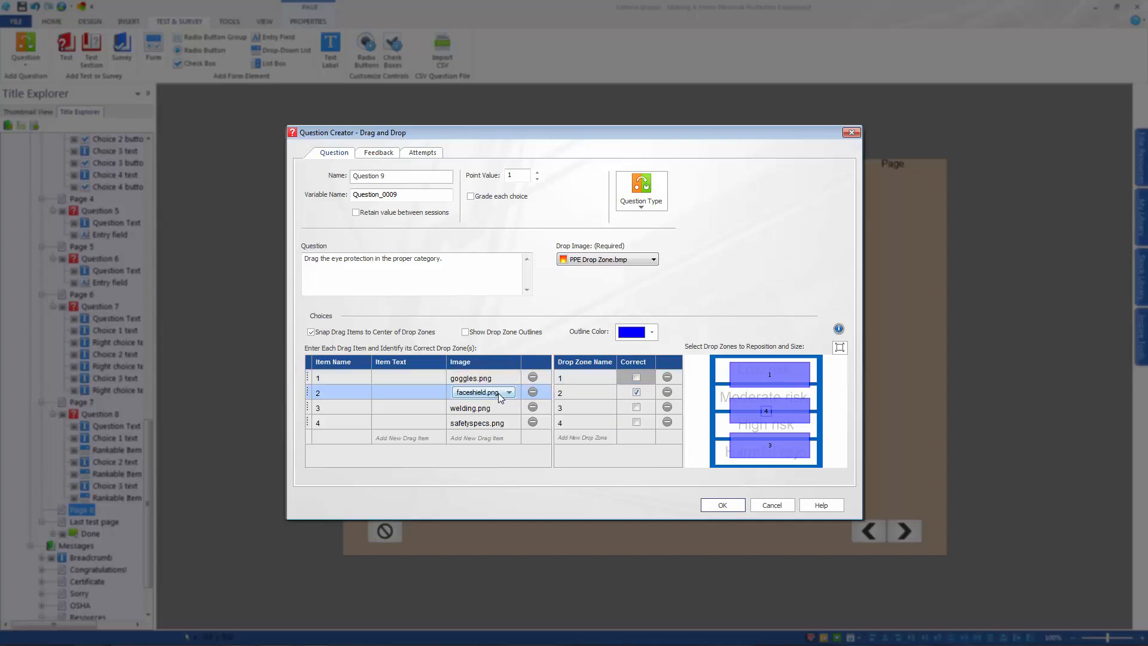
click(490, 414)
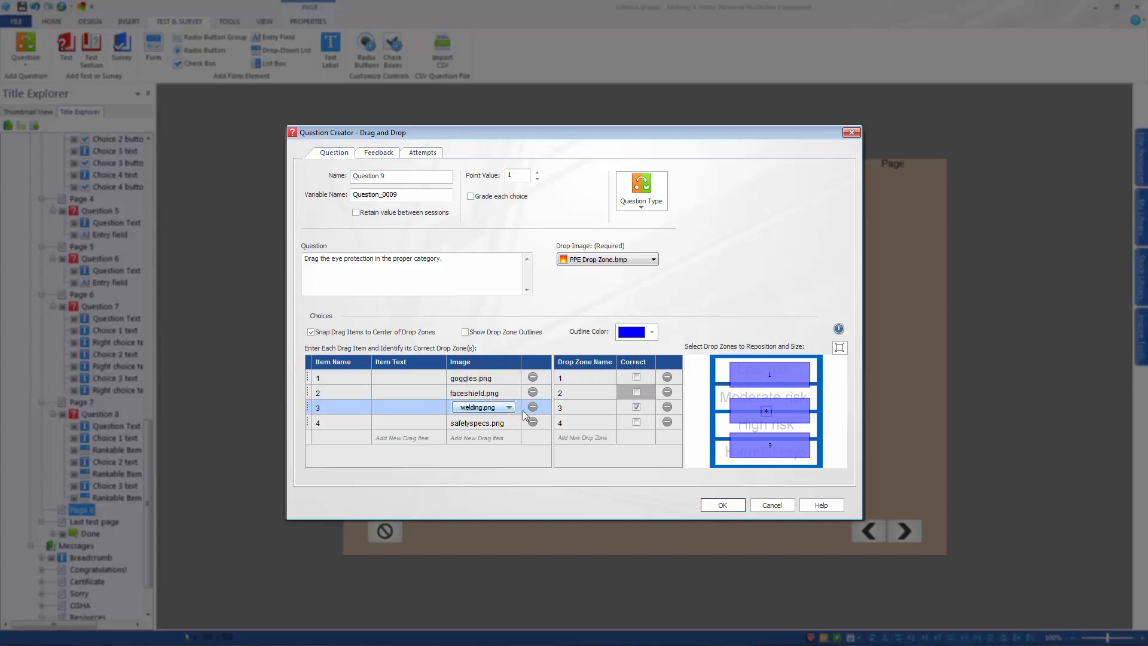
click(635, 410)
click(494, 424)
click(635, 408)
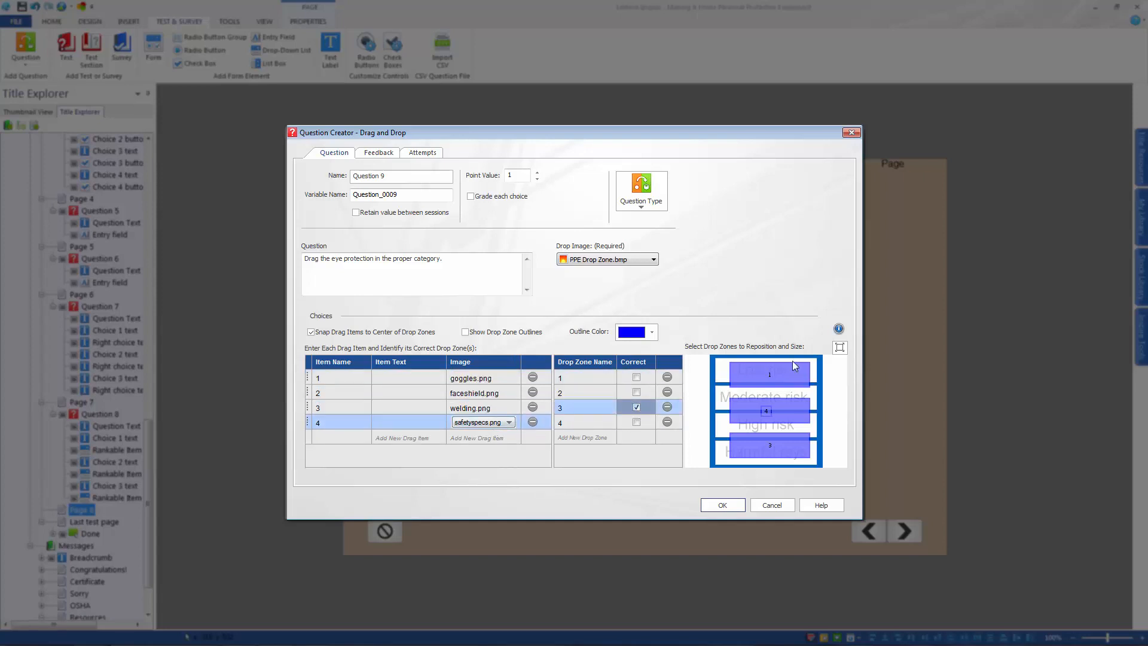
click(841, 348)
click(694, 196)
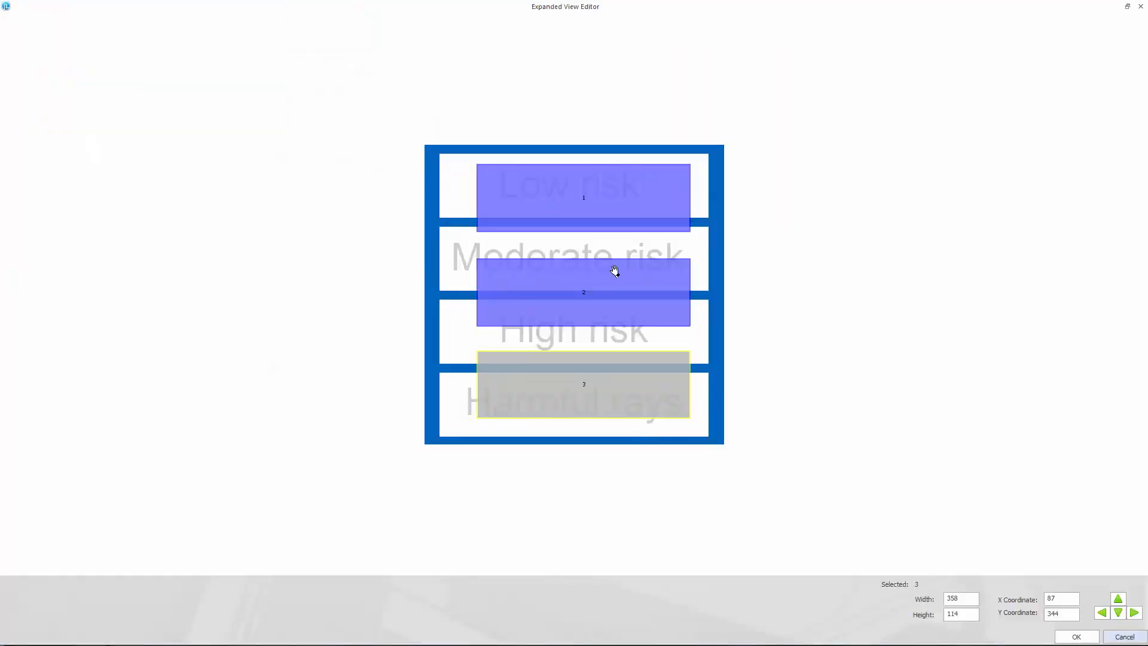
click(1140, 7)
click(588, 424)
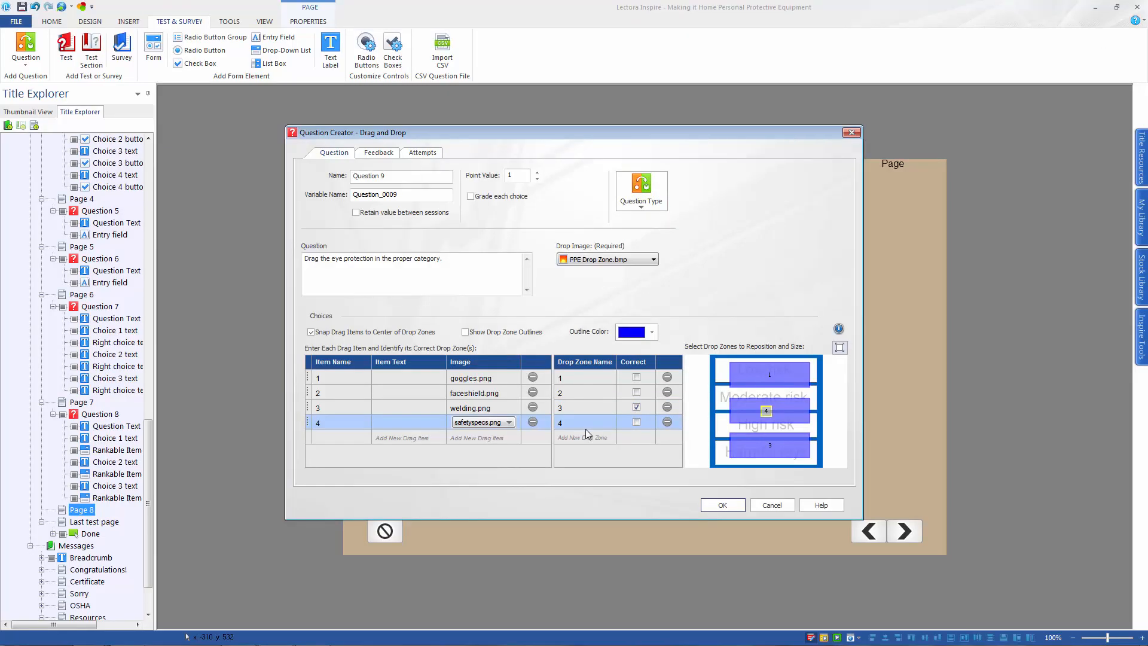
click(840, 348)
click(704, 196)
Fit drop zones 1 to 4 over the Low risk, Moderate risk, High risk and Harmful rays boxes, zone 4 about 452 by 108, and save the question
drag(766, 412, 812, 394)
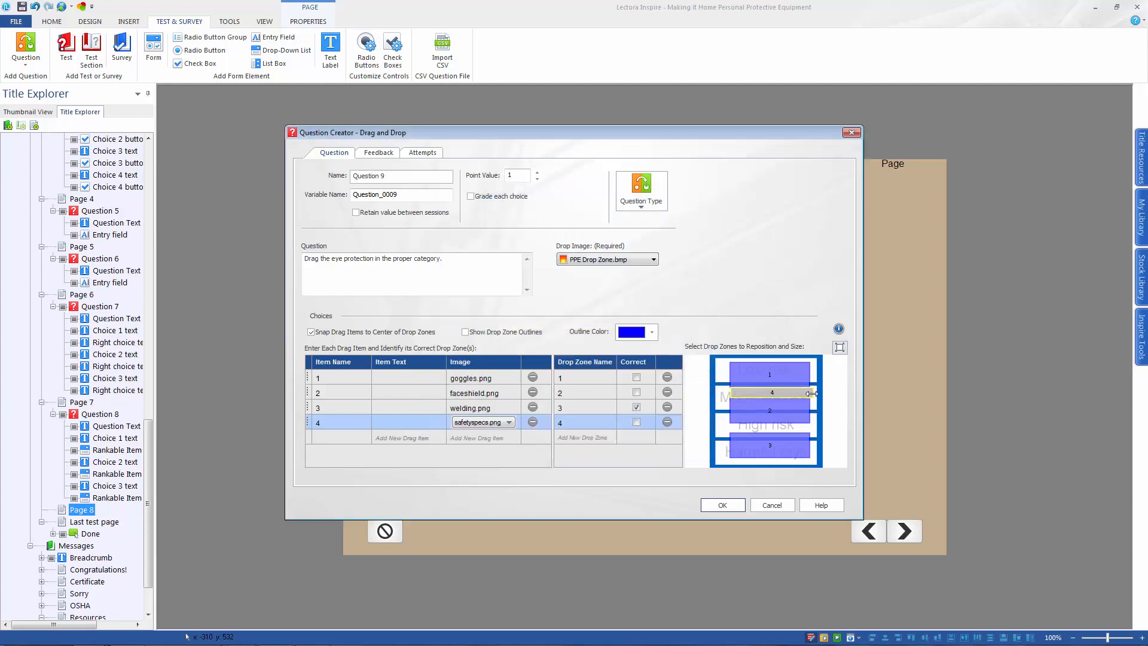
click(840, 348)
click(576, 230)
drag(576, 230, 599, 324)
drag(598, 293, 654, 325)
drag(599, 371, 653, 379)
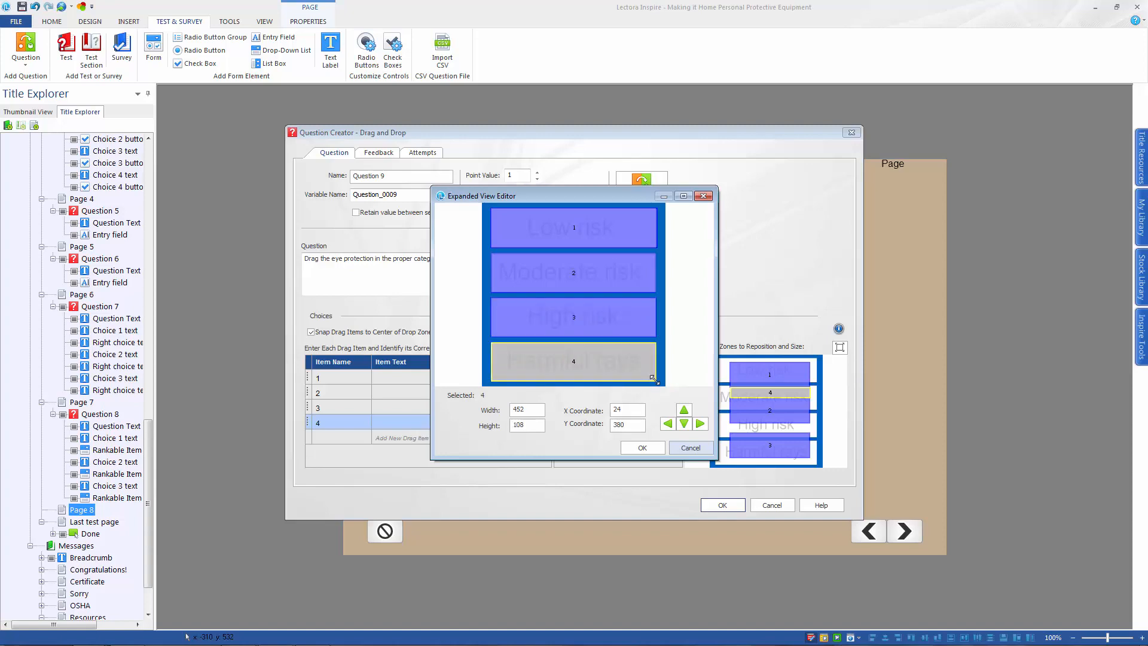
click(643, 448)
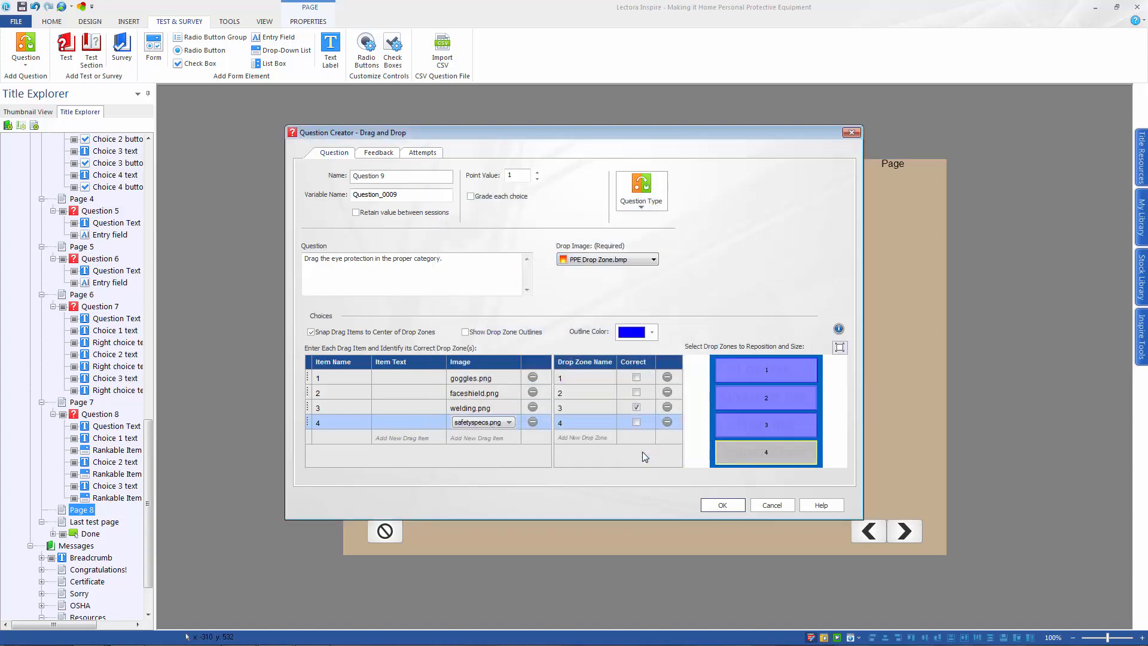
click(723, 505)
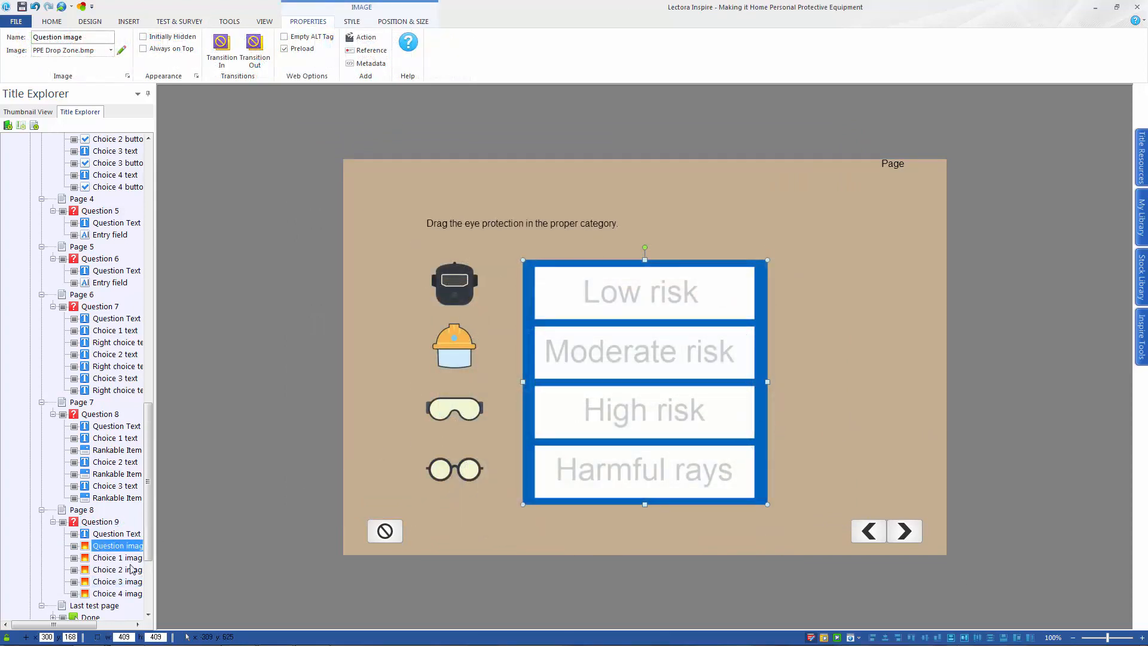
Add a Hot Spot question to Last test page with the text "Locate the different pieces of PPE in the image."
click(114, 605)
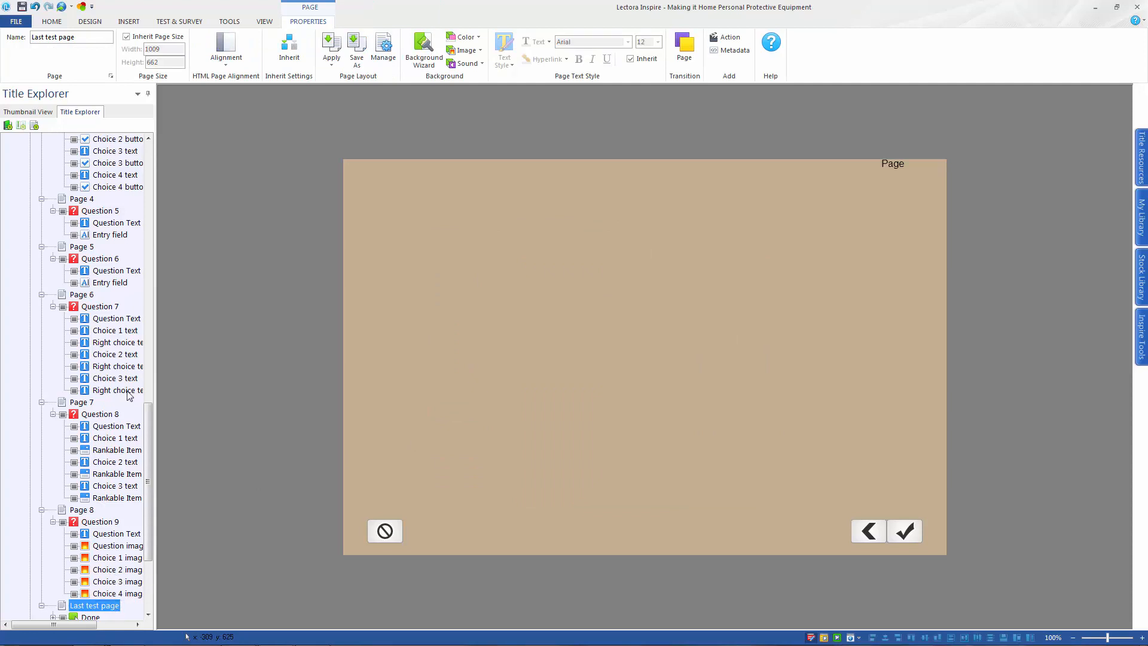
click(192, 24)
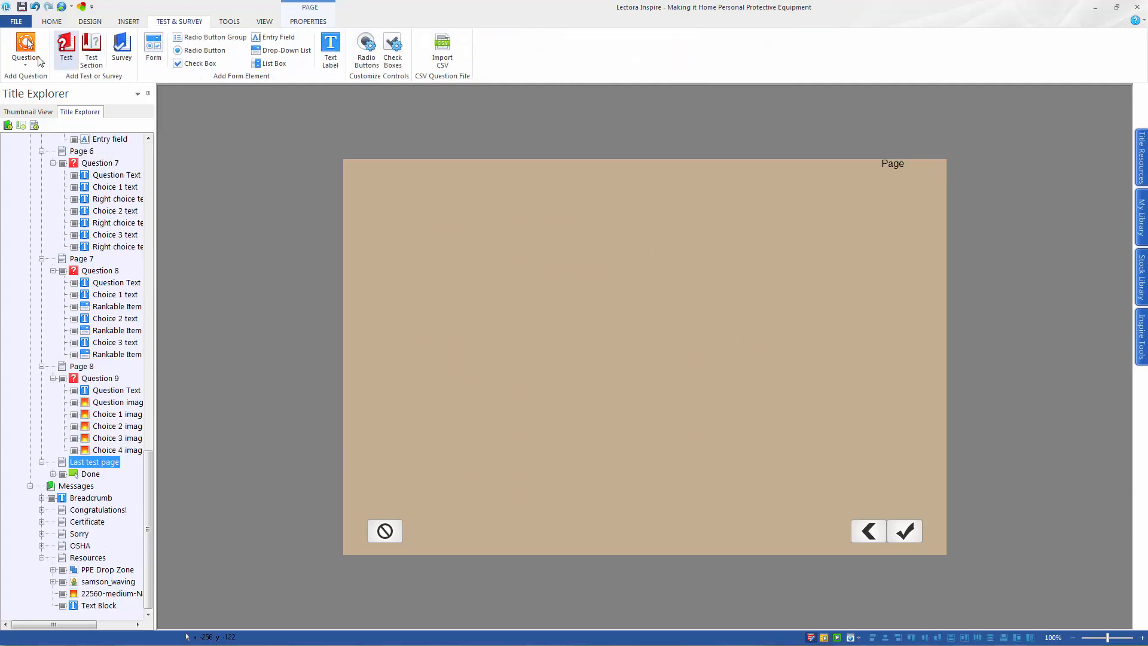
click(25, 46)
click(43, 193)
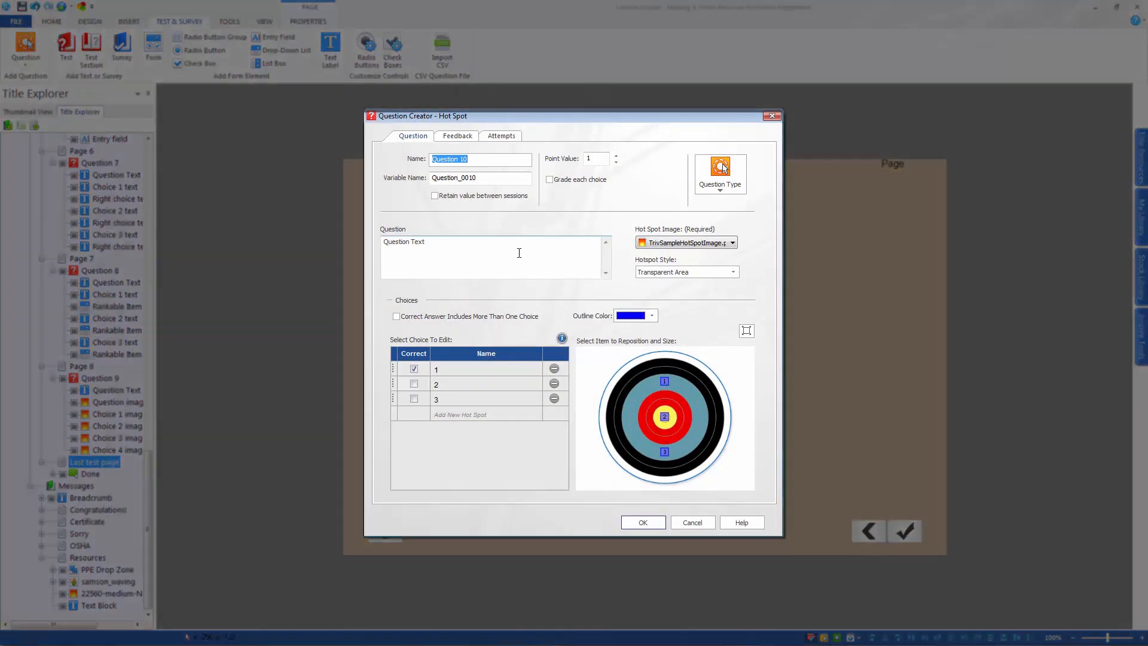
triple_click(520, 249)
text(Lo)
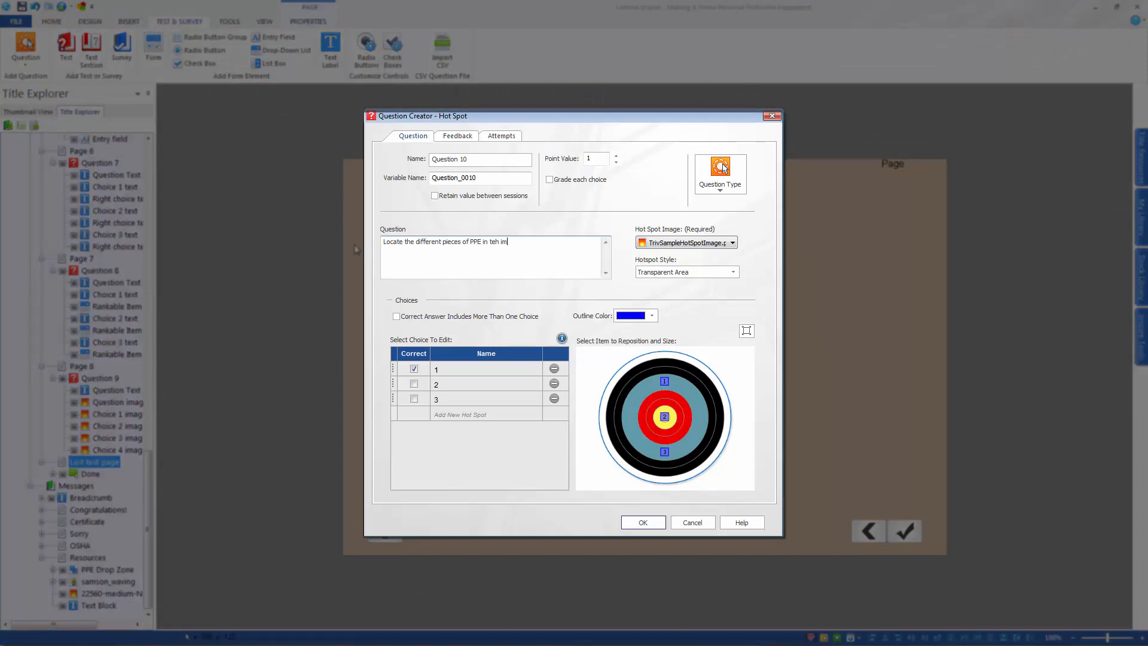
Use Construction Real Life.jpg from the desktop as the hot spot image
click(672, 245)
click(670, 263)
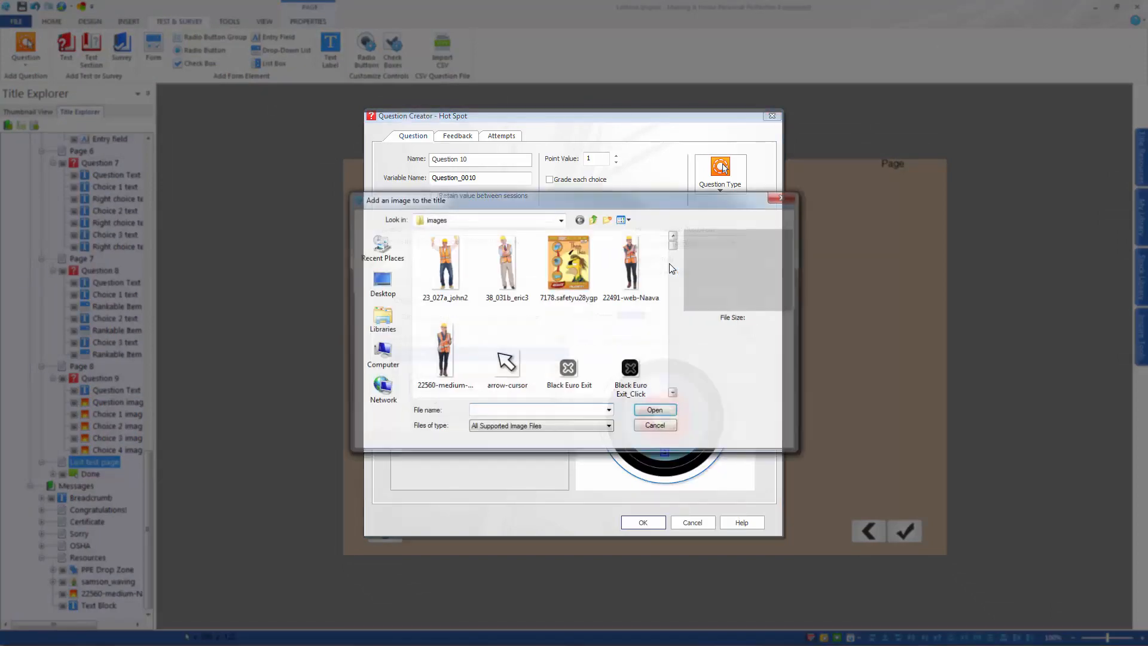
click(380, 281)
click(526, 410)
text(pp)
key(BackSpace)
key(BackSpace)
text(con)
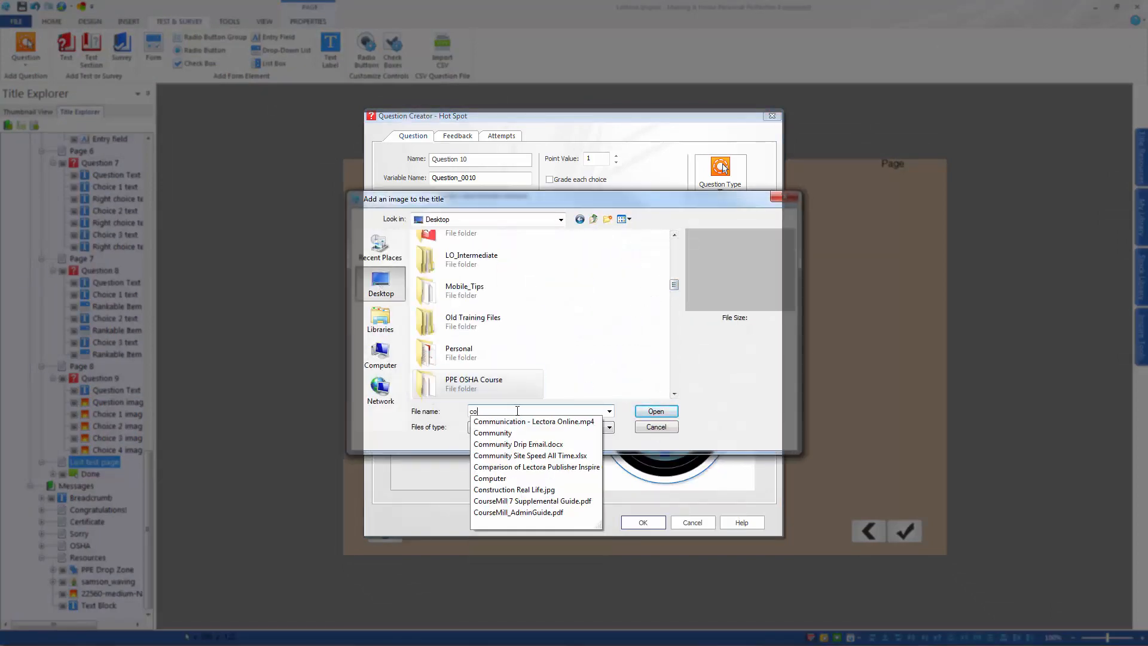
key(Down)
key(Return)
click(665, 413)
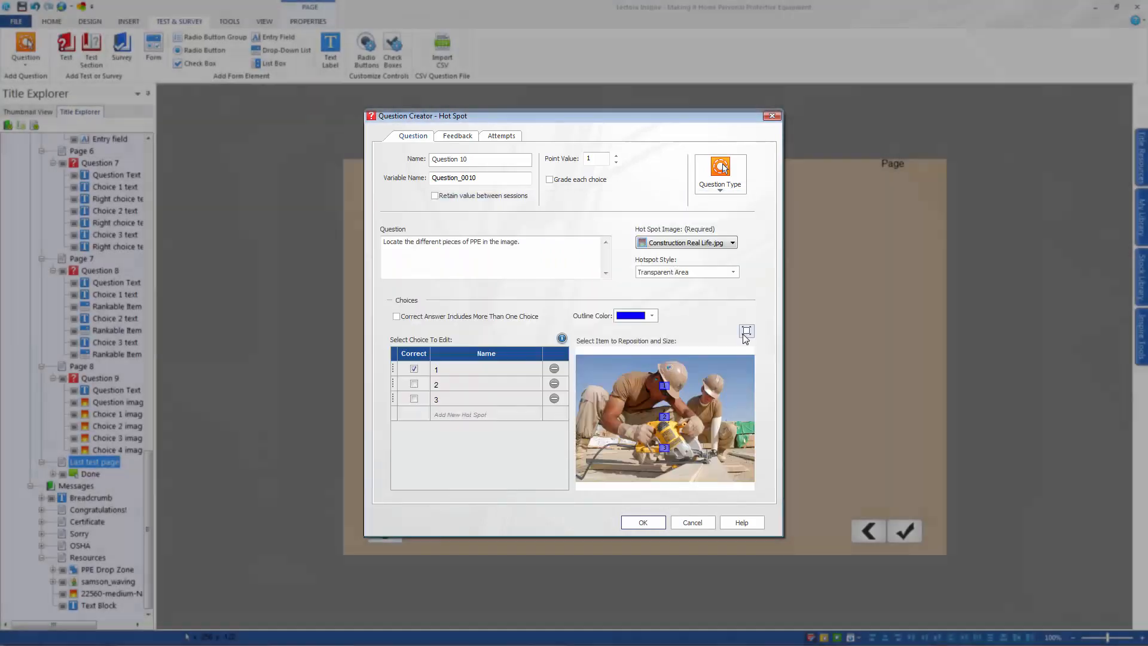
Place hot spot 1 over the rear worker's hard hat, and hot spots 2 and 3 over the front worker's safety glasses and earplug
click(746, 331)
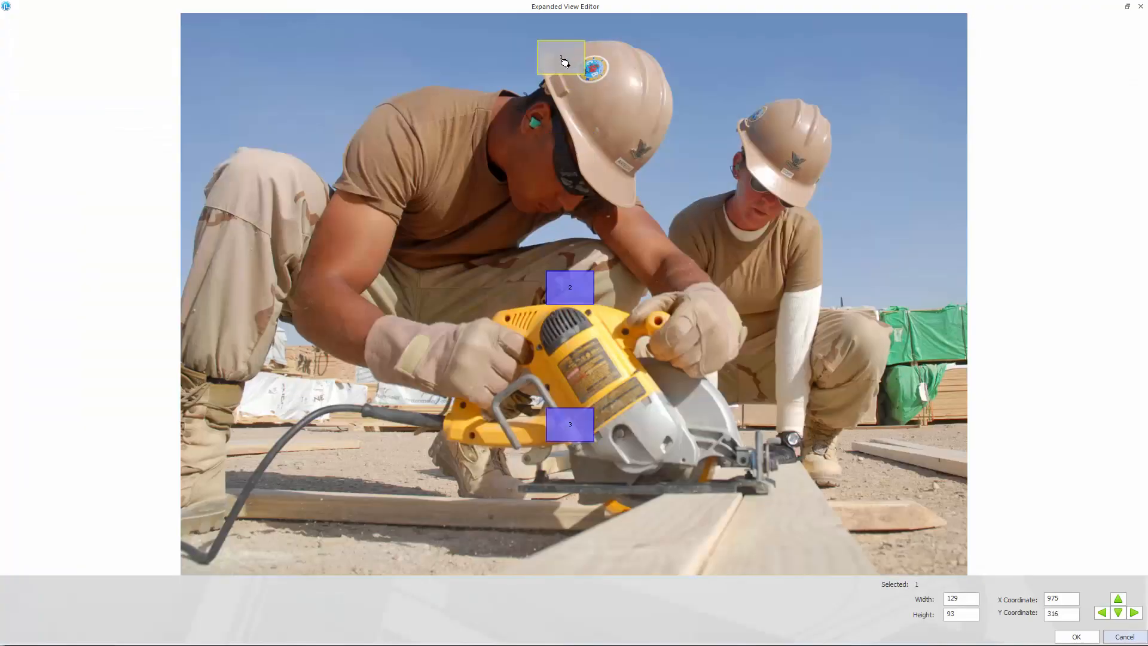
drag(586, 74, 697, 117)
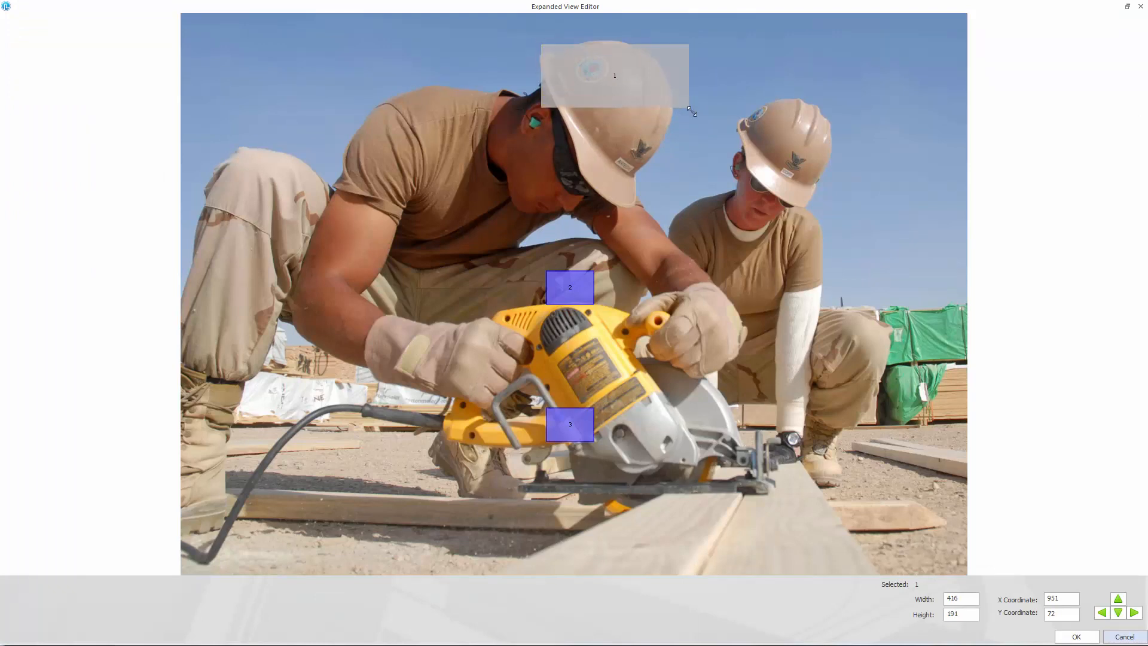
drag(616, 104, 783, 212)
drag(578, 293, 615, 220)
drag(572, 411, 522, 108)
click(1075, 636)
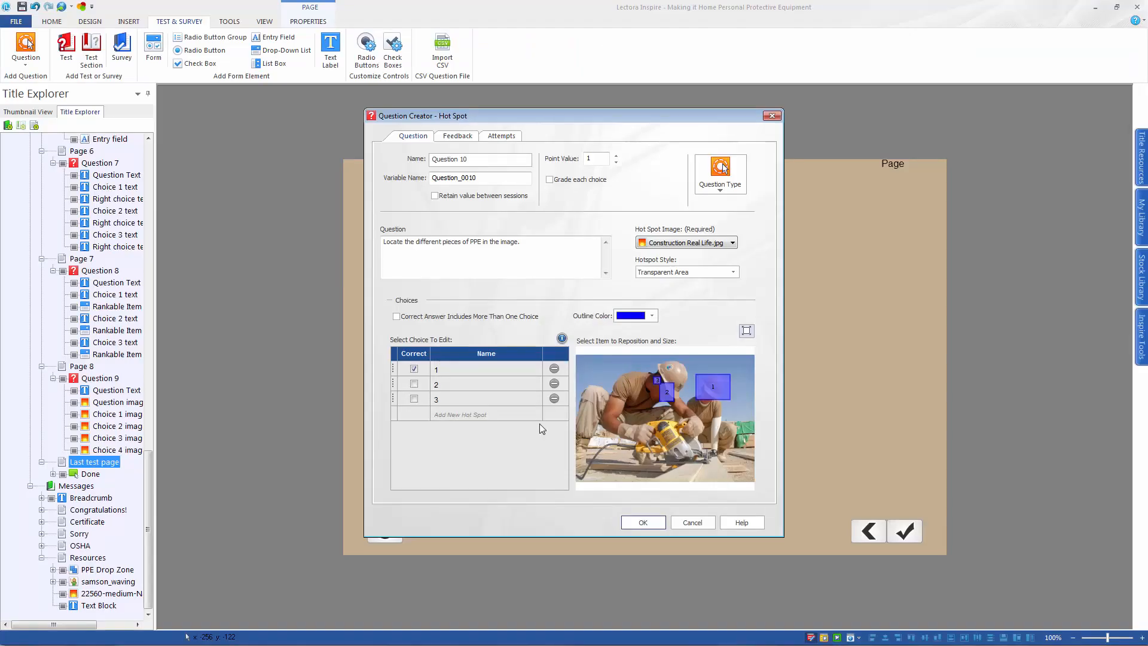
Add hot spots 4 and 5, save the Hot Spot question and reopen it for editing
click(478, 414)
click(478, 429)
click(639, 525)
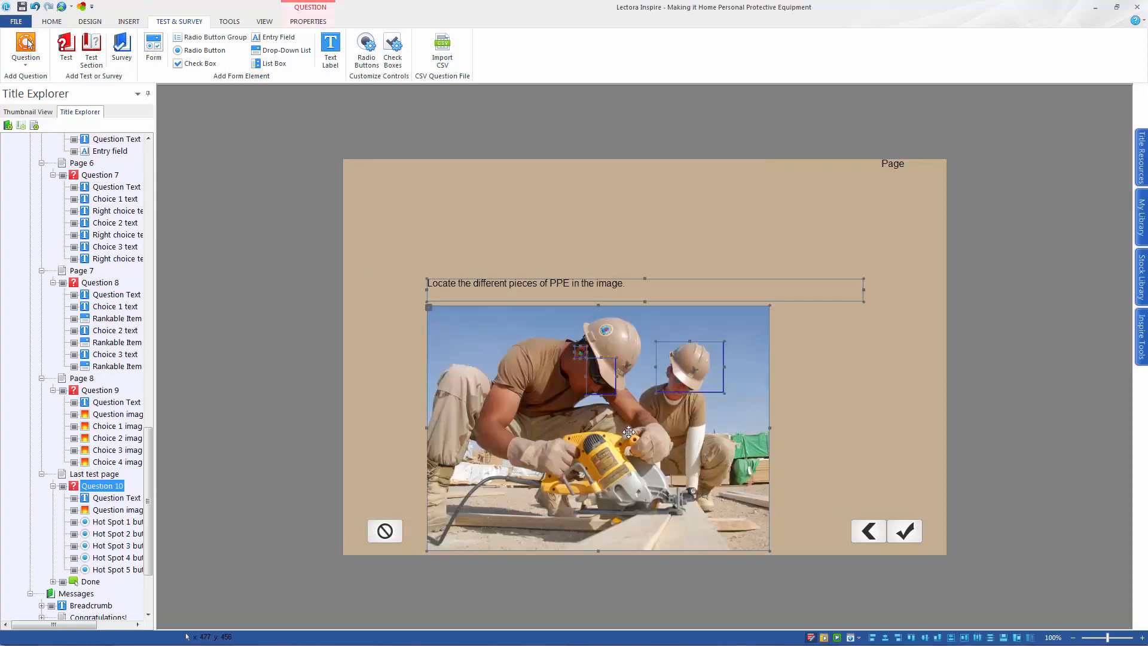
click(312, 22)
click(169, 50)
click(746, 331)
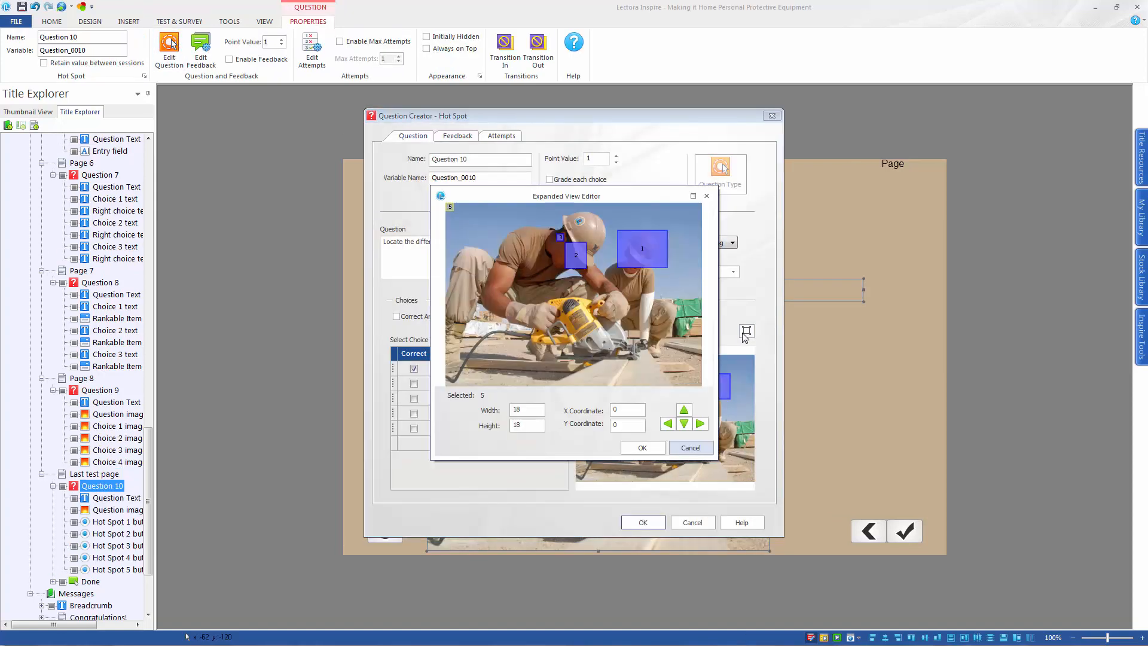
click(701, 192)
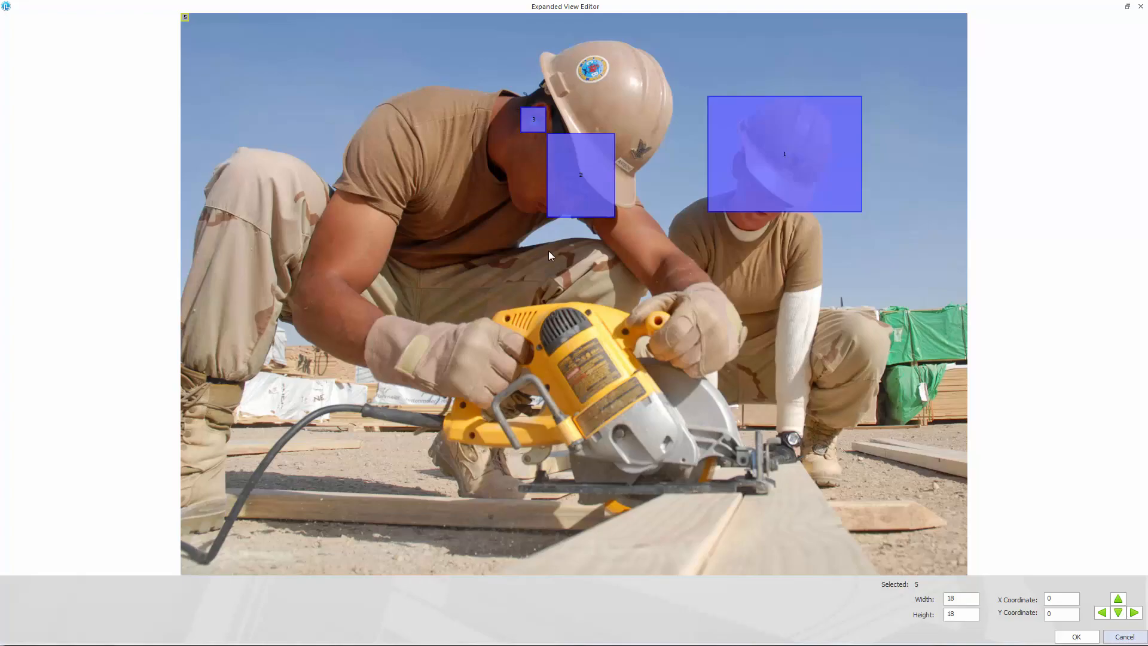
click(1141, 6)
click(746, 331)
click(702, 192)
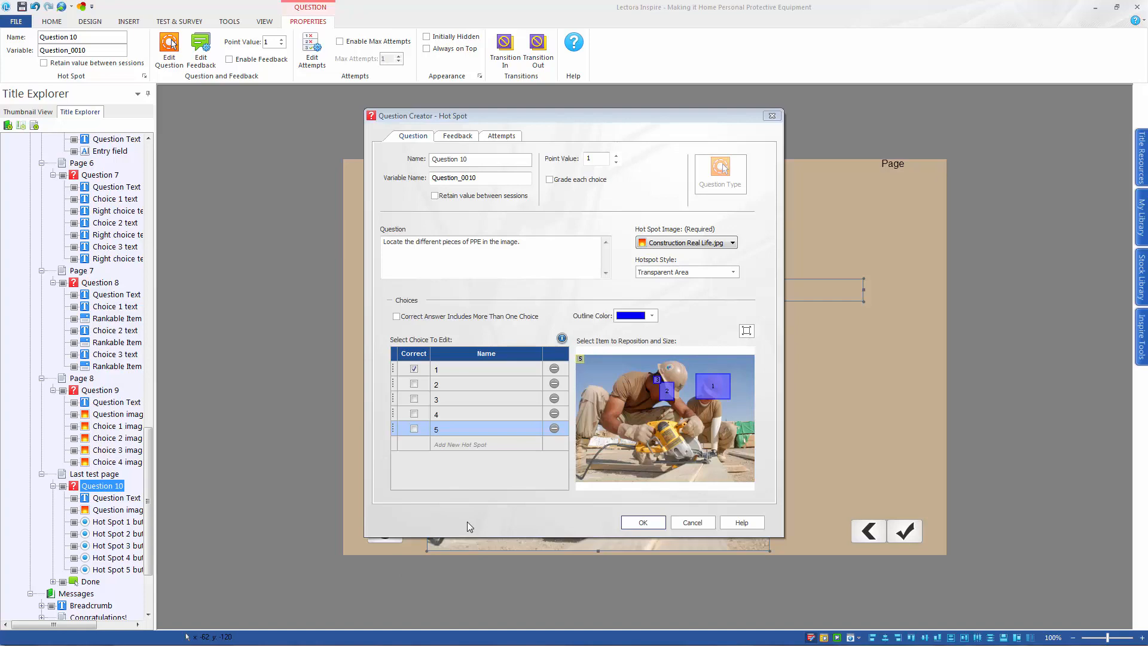
click(746, 331)
click(703, 195)
Place hot spot 5 over the front worker's glove and hot spot 4, about 168 by 238, over the rear worker's boot, using an enlarged editor
click(746, 331)
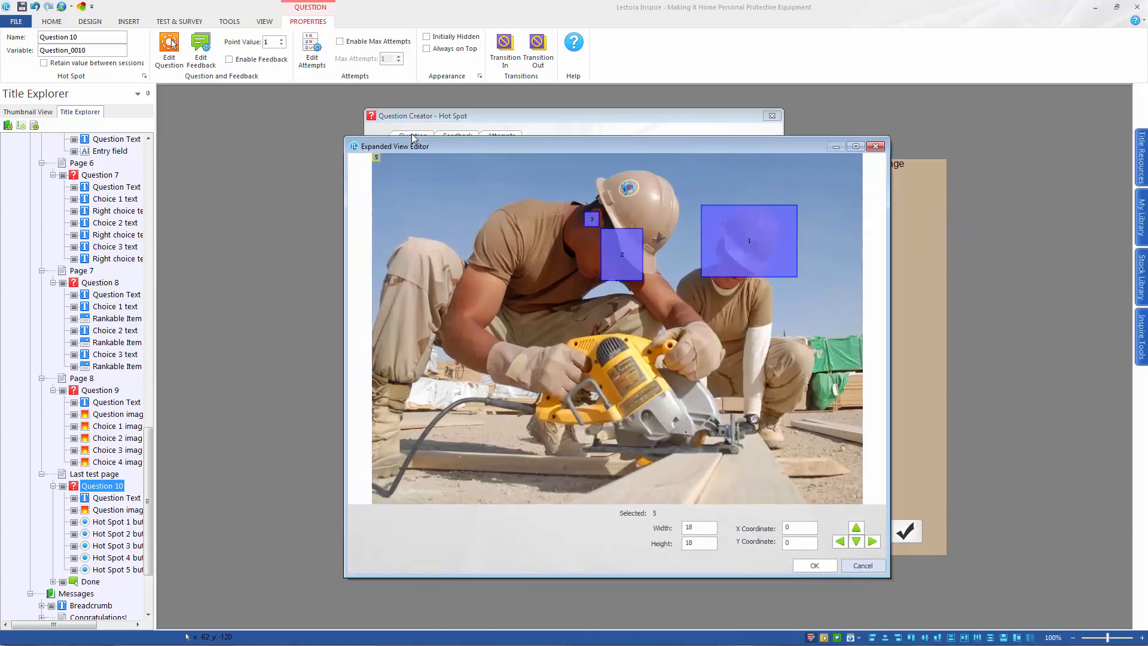
drag(412, 137, 396, 128)
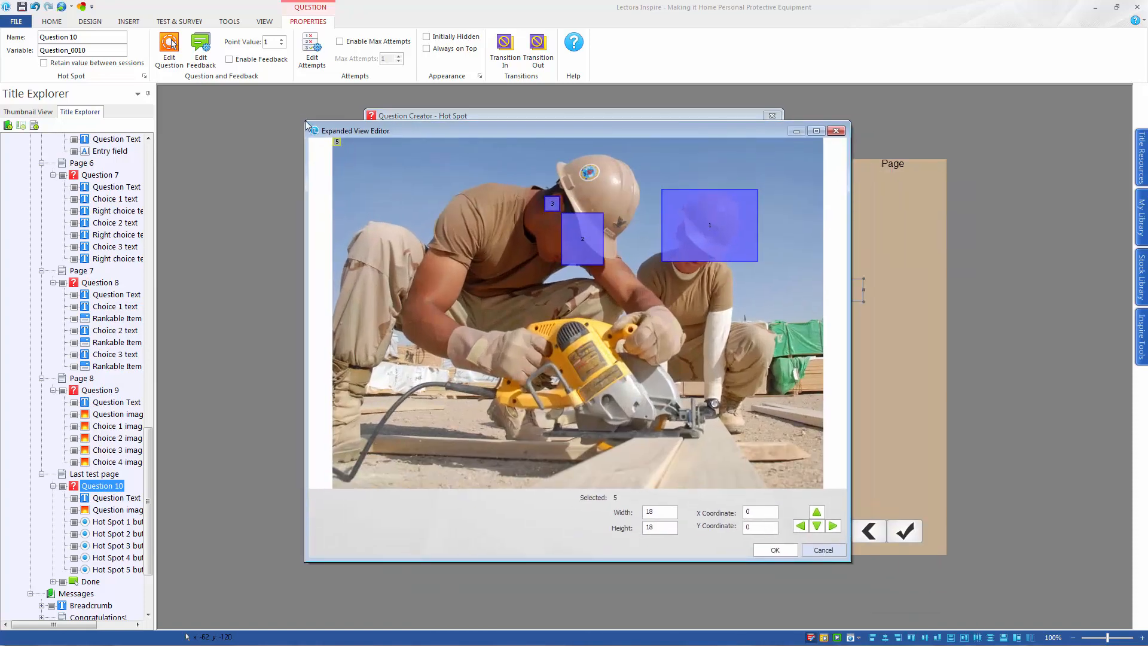
drag(305, 120, 215, 60)
drag(249, 82, 511, 368)
drag(249, 82, 738, 428)
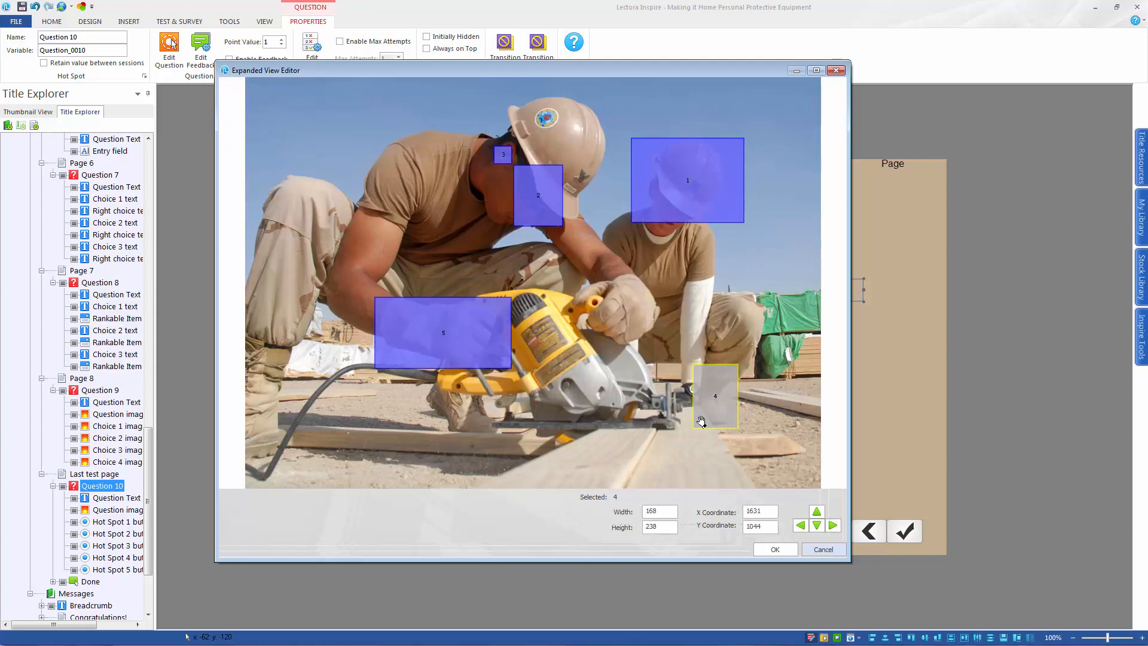
key(Return)
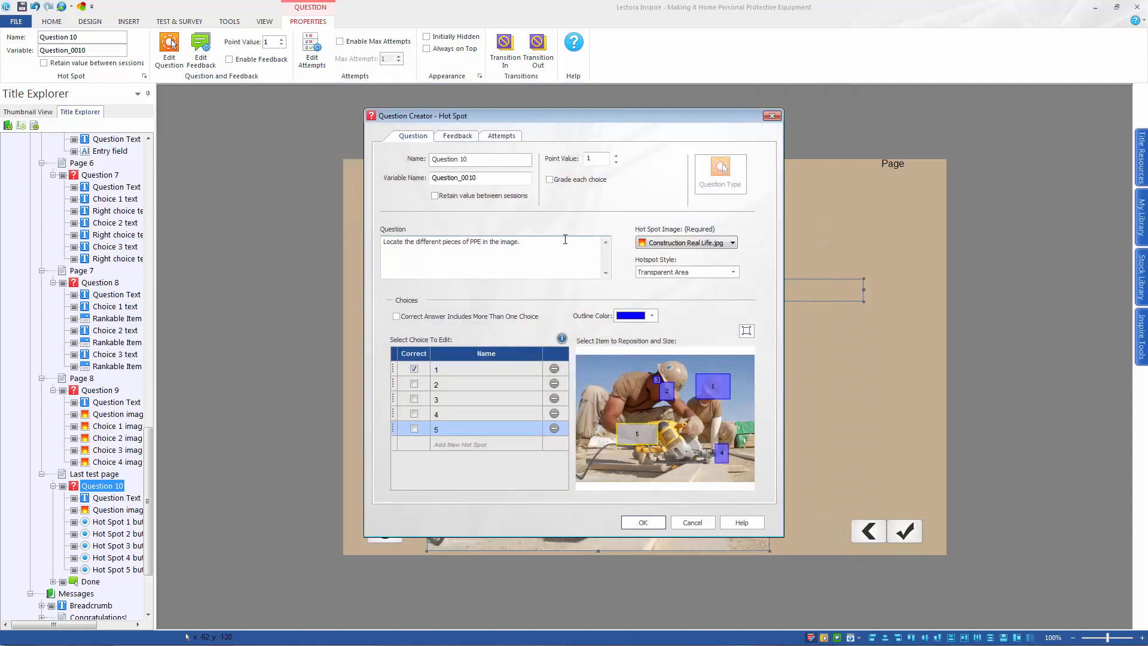
Allow more than one correct choice, mark all five hot spots as correct and save the question
click(413, 384)
click(397, 317)
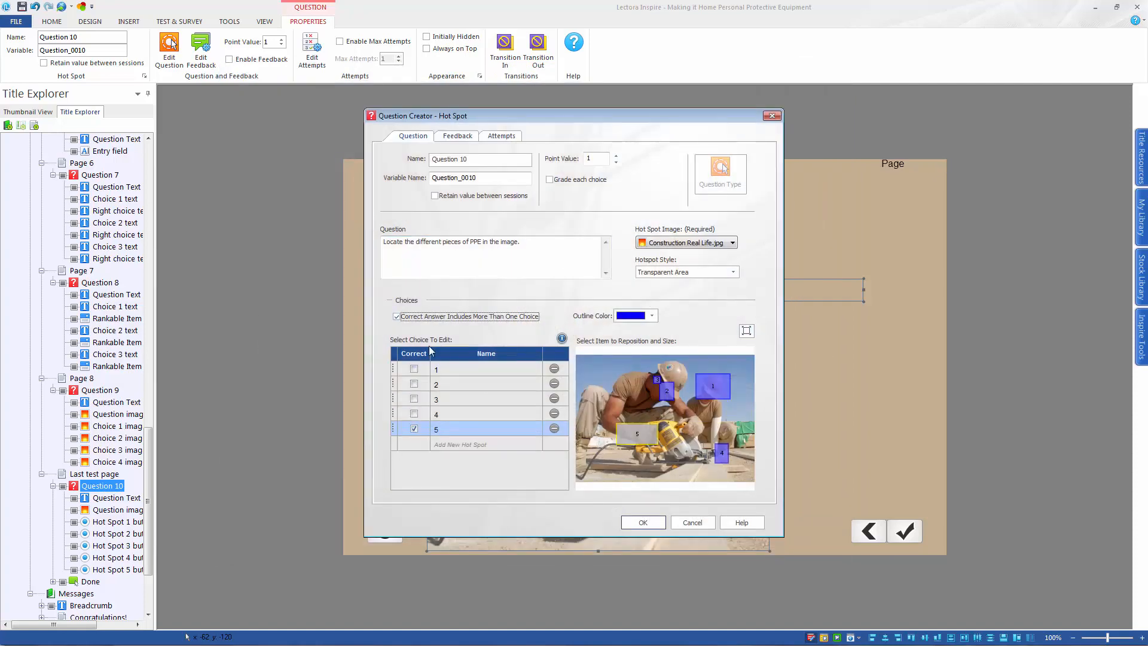
click(414, 369)
click(413, 384)
click(413, 399)
click(413, 414)
click(633, 525)
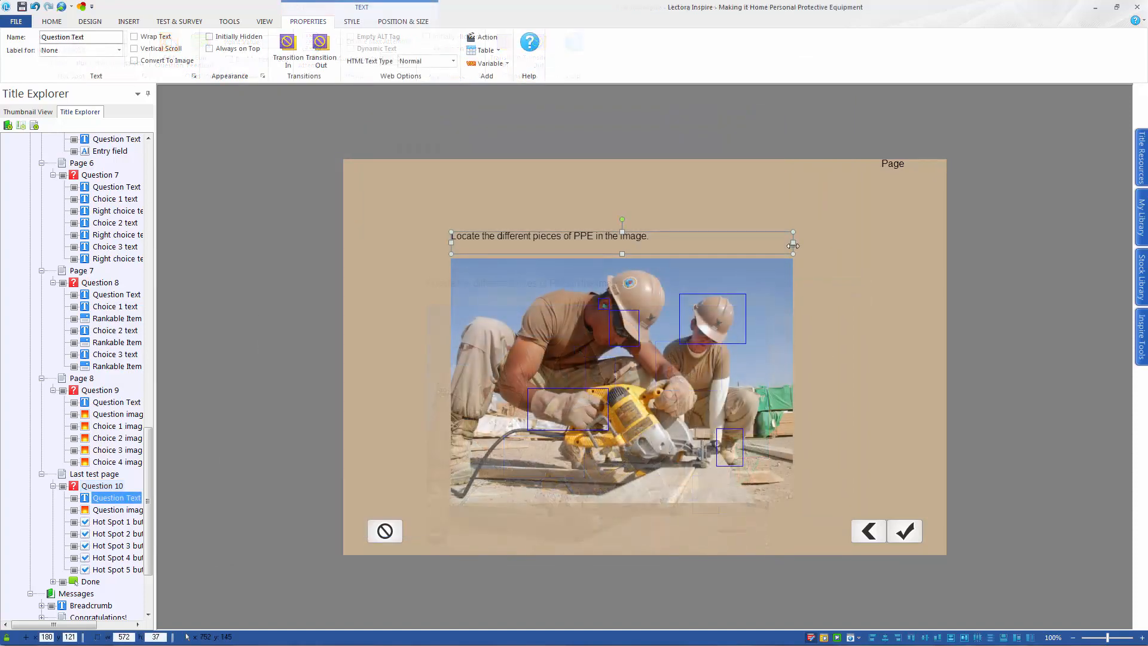